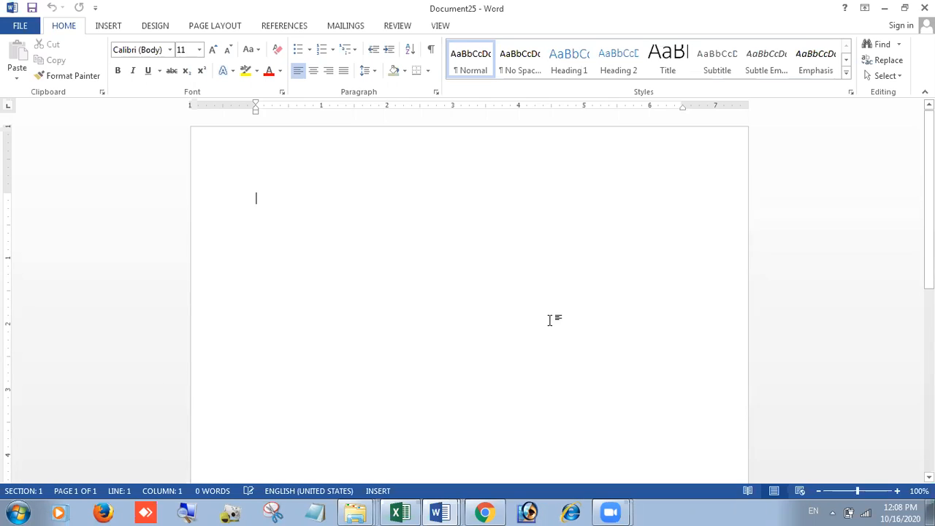
Step: Type 'Hello! How are you all?' as the first line, zoomed in, and add an empty paragraph below
text(Hello)
key(Return)
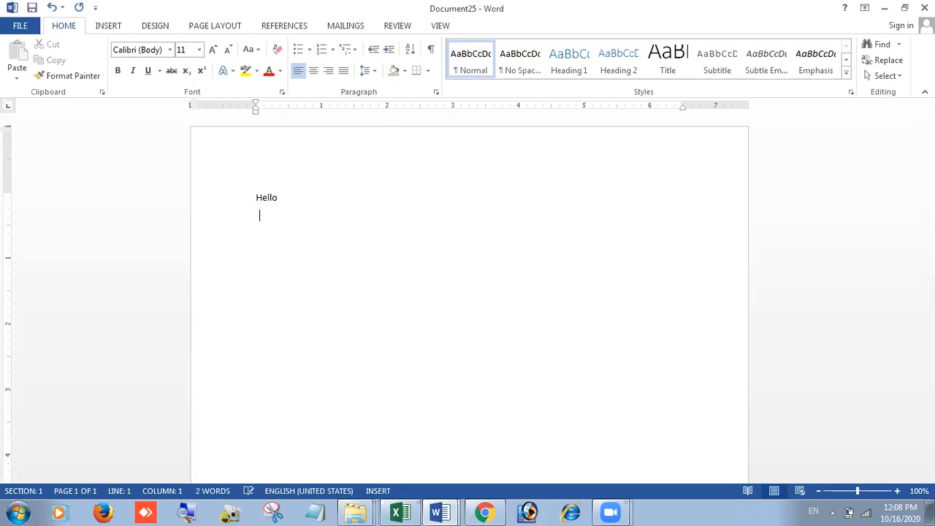
key(BackSpace)
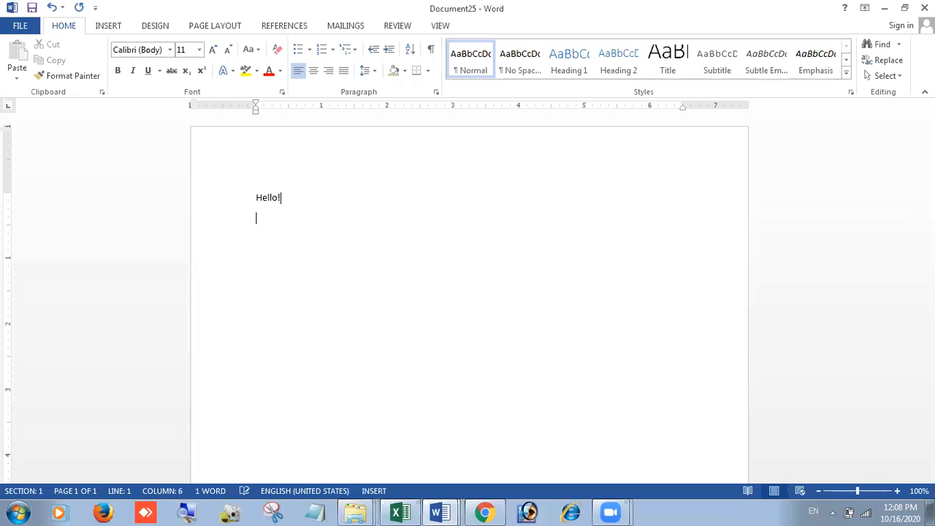
ctrl+scroll(547, 329, up, 10)
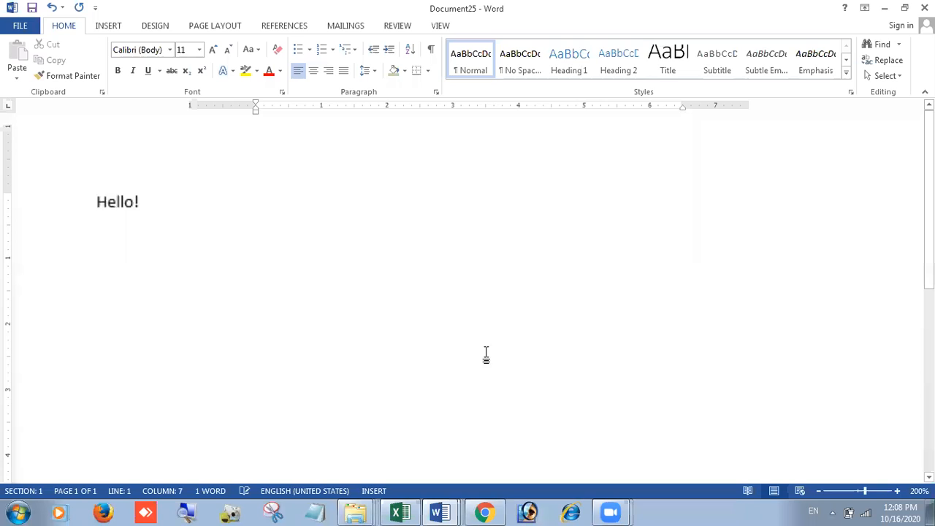
ctrl+scroll(465, 358, down, 2)
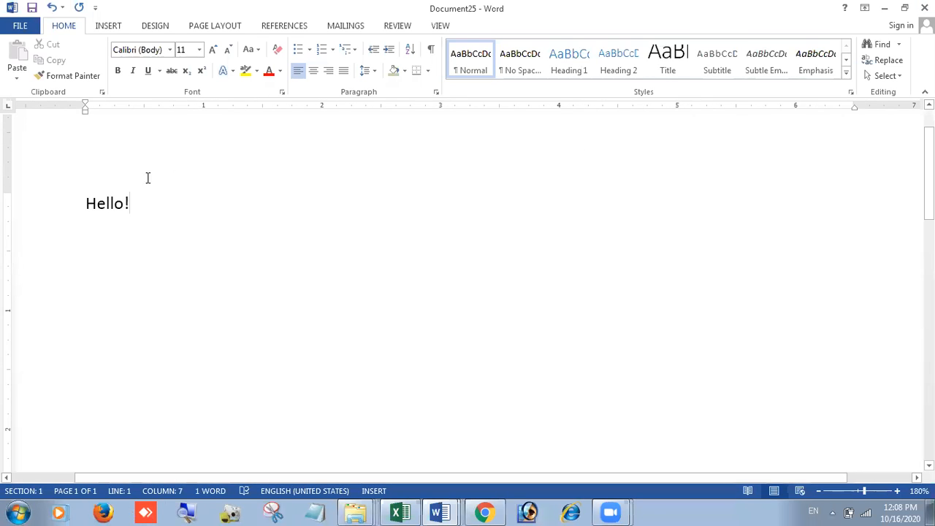
text(H)
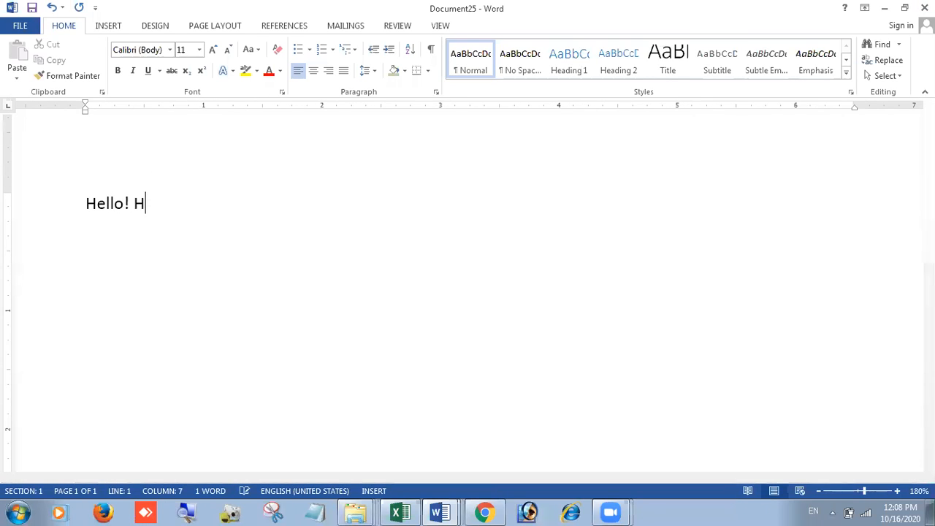
text(ow are you )
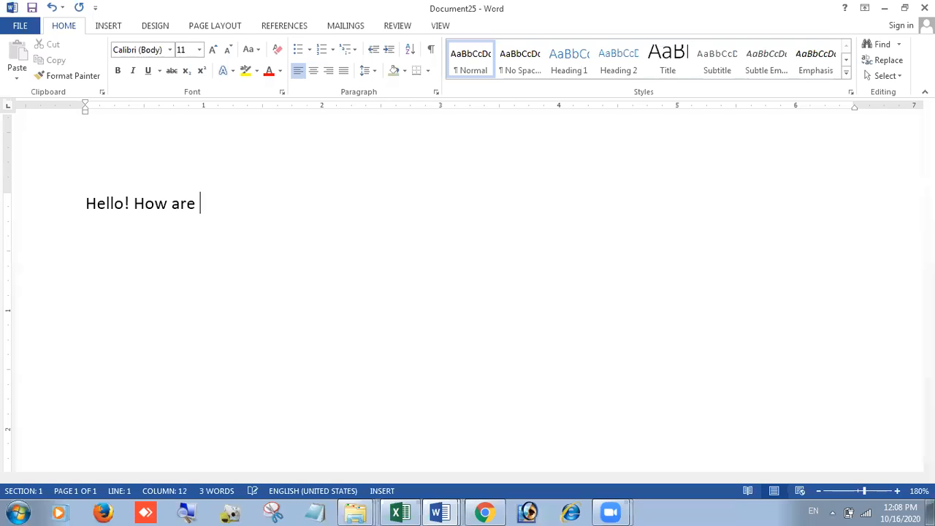
text(all?)
key(Return)
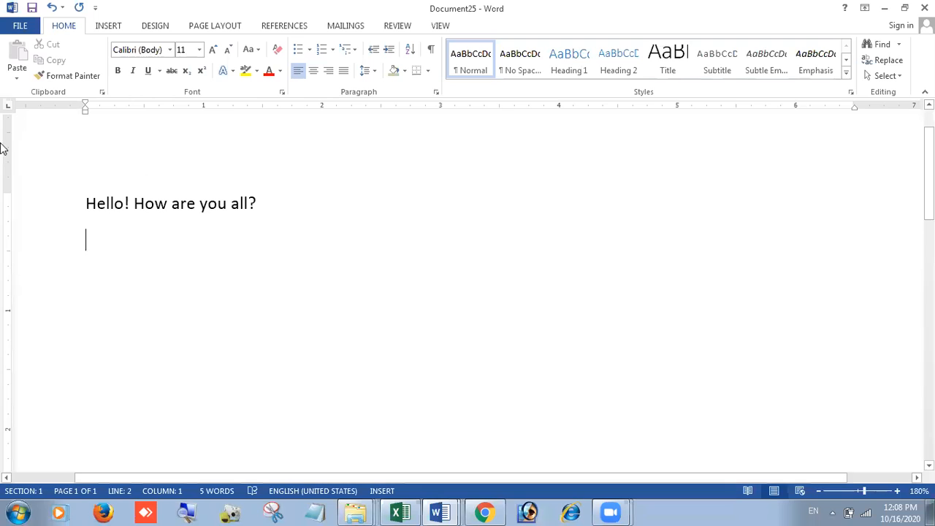
Step: Save the document via Save As > Browse under the file name 'Hello IX' in Documents
click(20, 27)
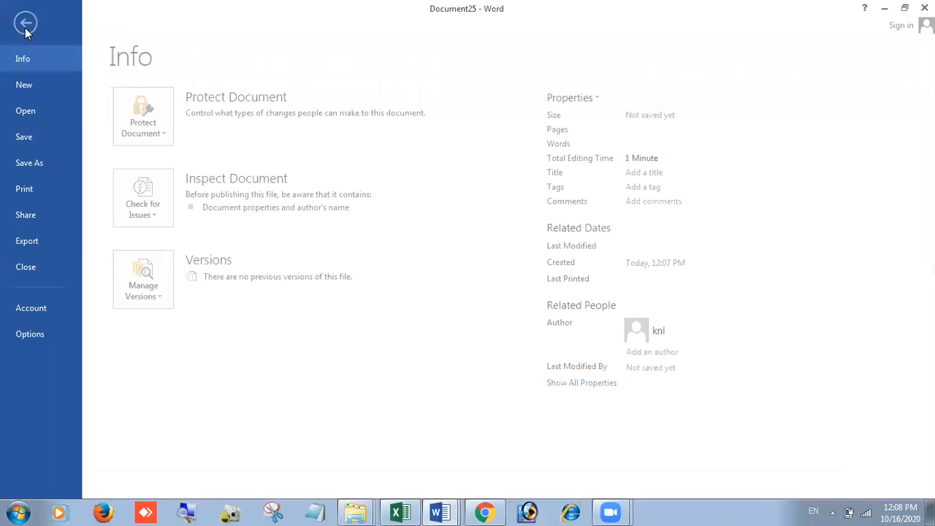
click(32, 163)
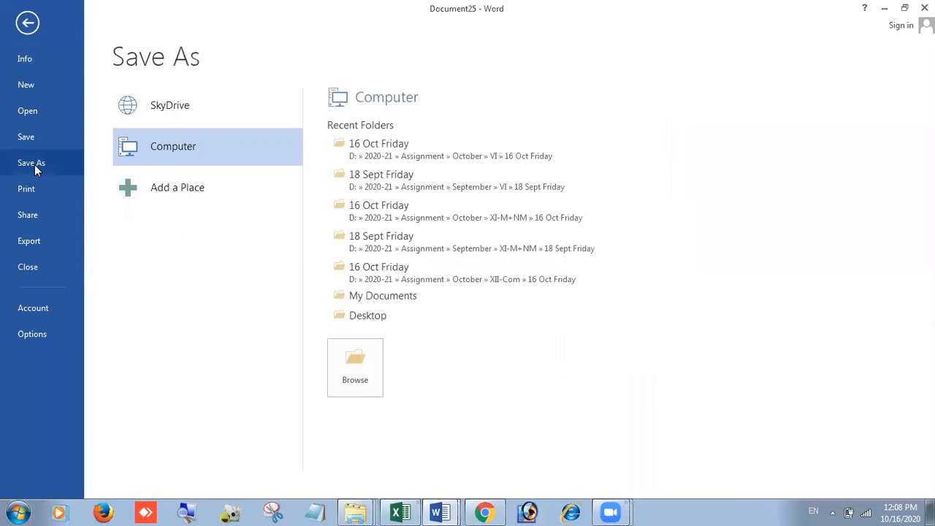
click(347, 377)
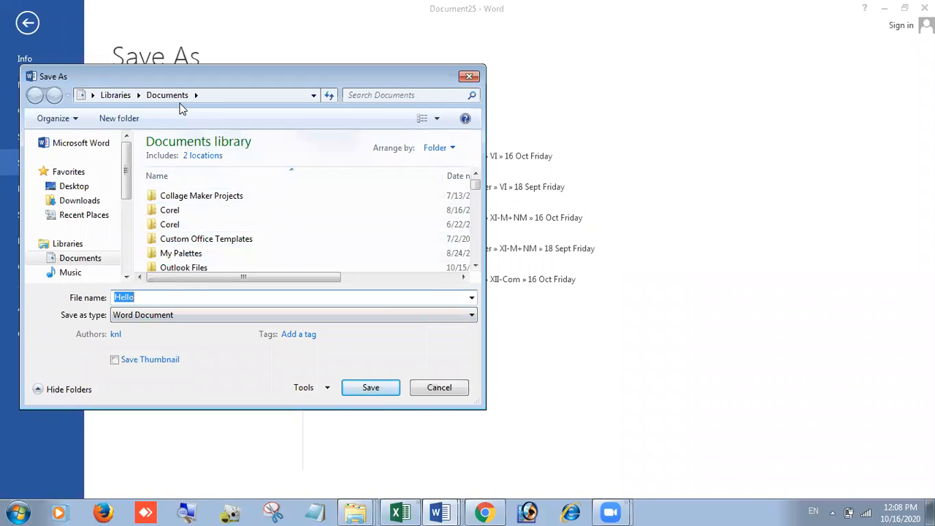
click(152, 301)
text(k)
text(X)
click(373, 389)
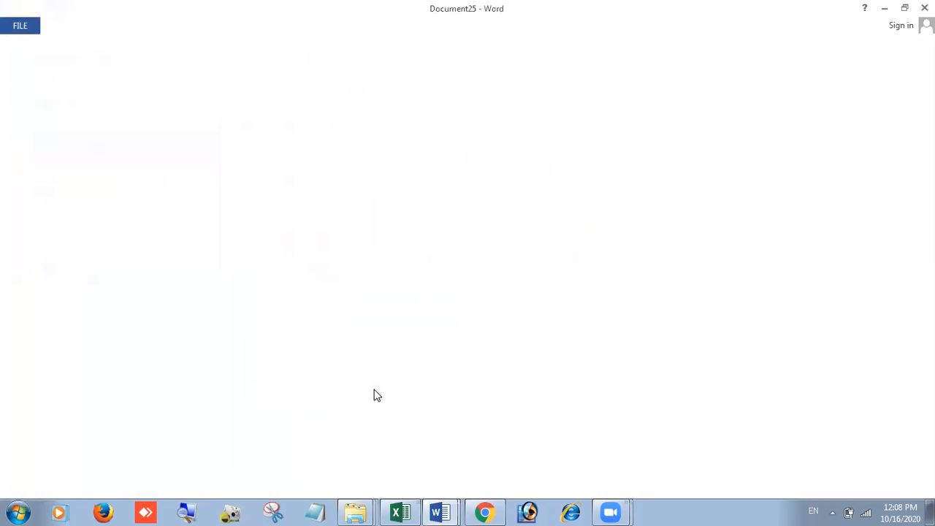
Step: Close Hello IX and close 16 Oct-VII-FRIDAY, saving its changes
click(26, 25)
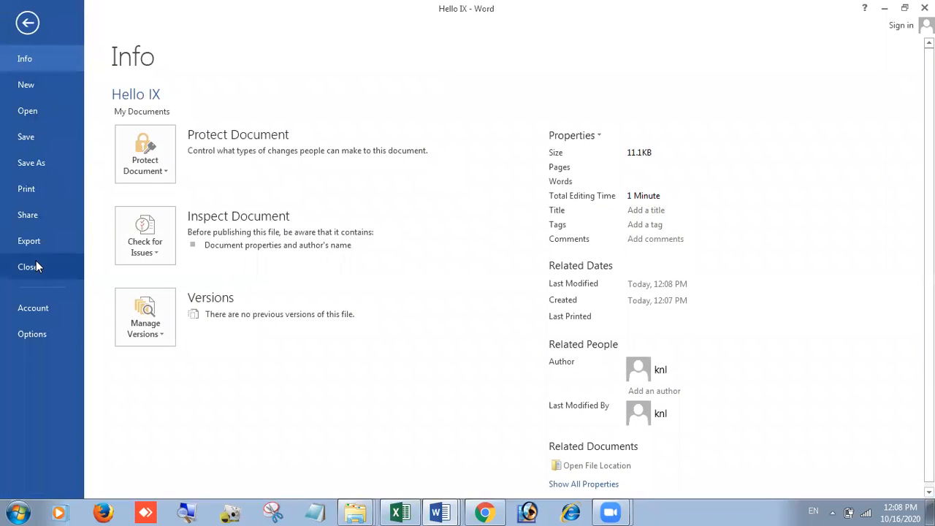
key(Escape)
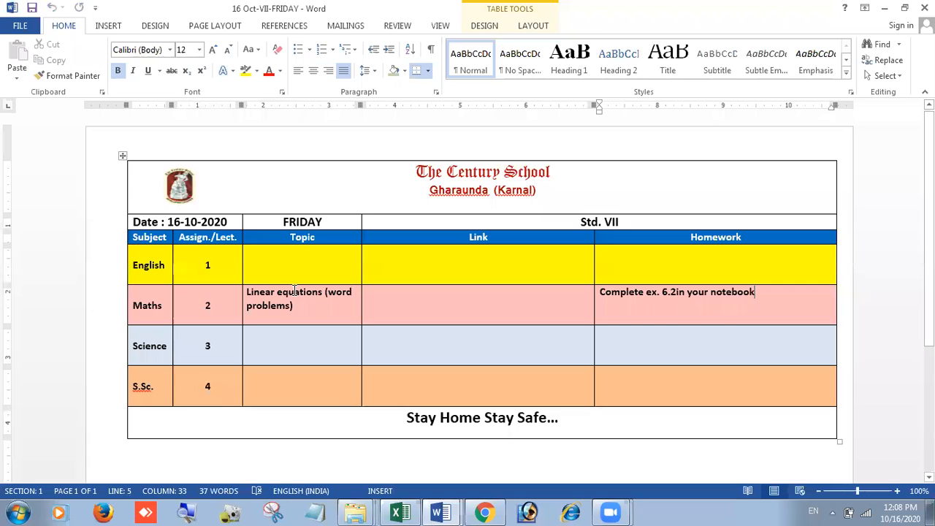
click(925, 7)
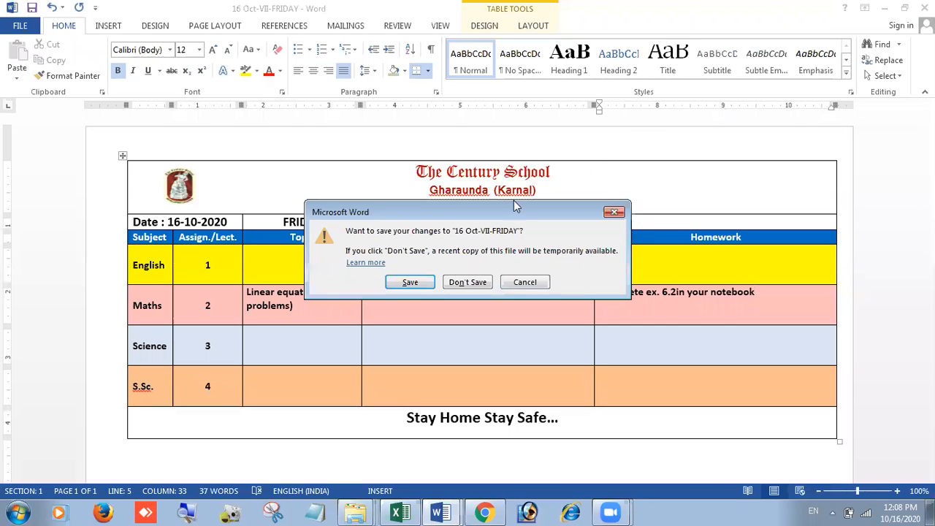
click(427, 283)
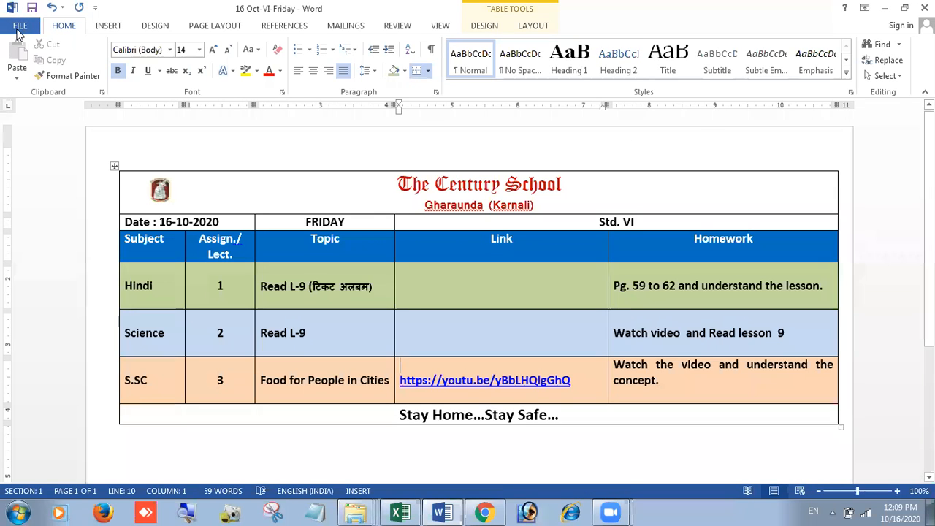
Step: Close 16 Oct-VI-Friday and quit Word, leaving the 16 Oct Friday folder open
click(19, 30)
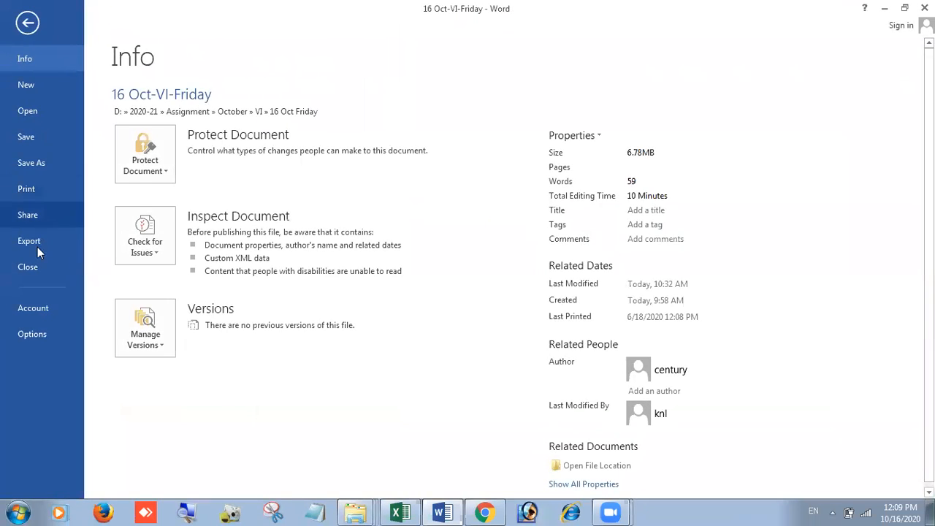
click(38, 267)
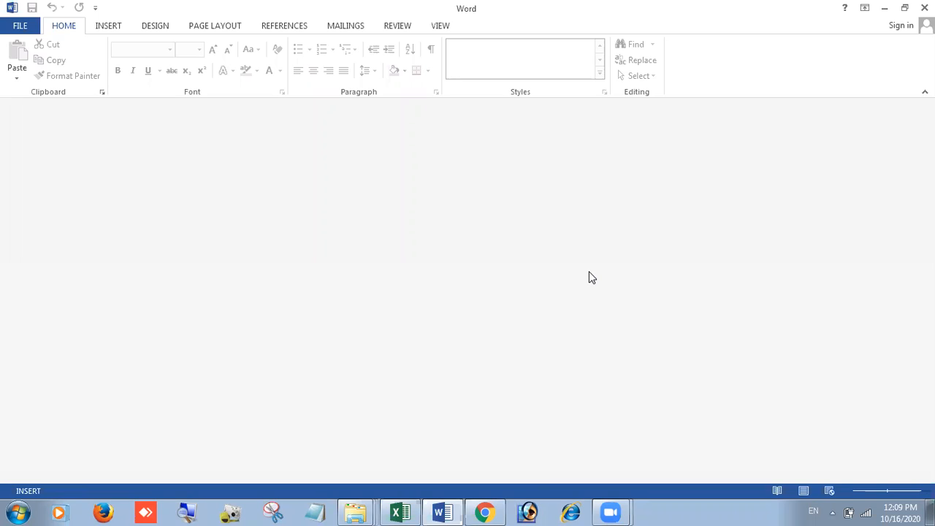
click(10, 28)
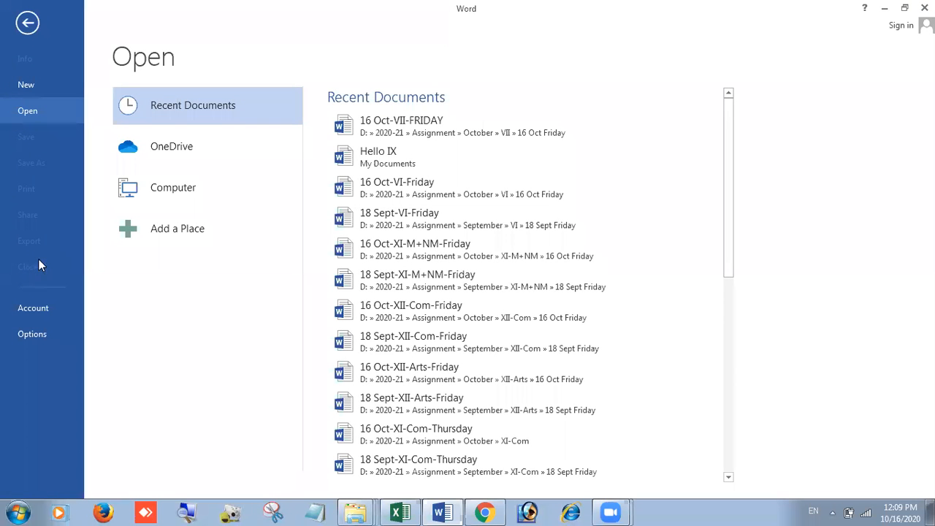
click(29, 24)
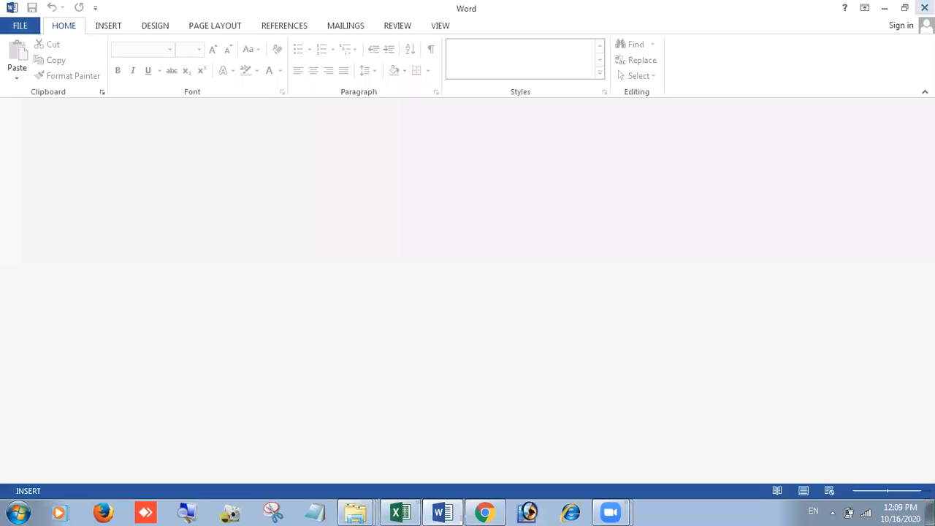
click(924, 7)
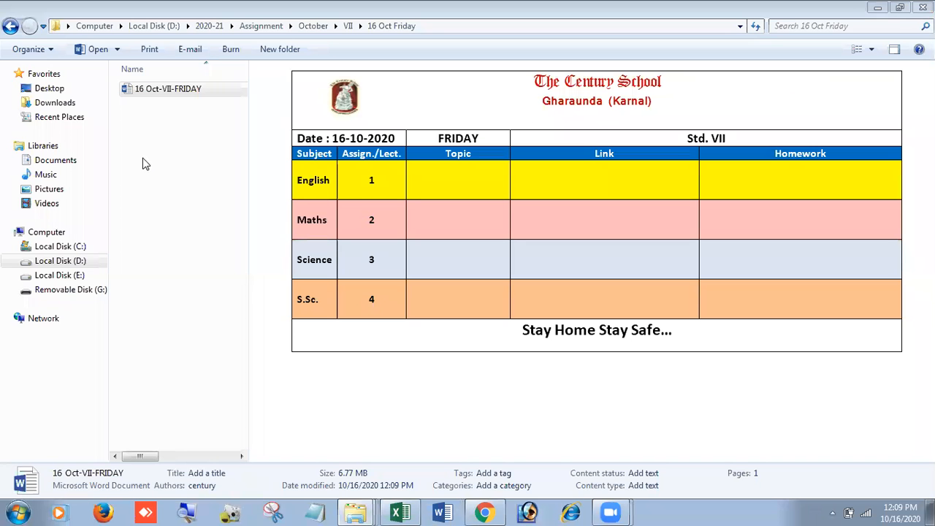
Step: Close the folder window and launch Word 2013 from Start > All Programs > Microsoft Office 2013
click(923, 7)
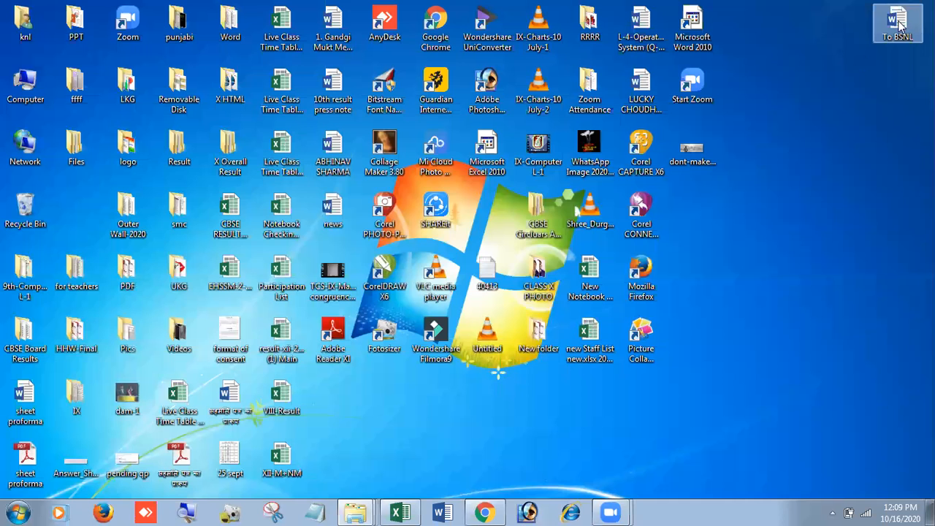
click(16, 513)
click(77, 452)
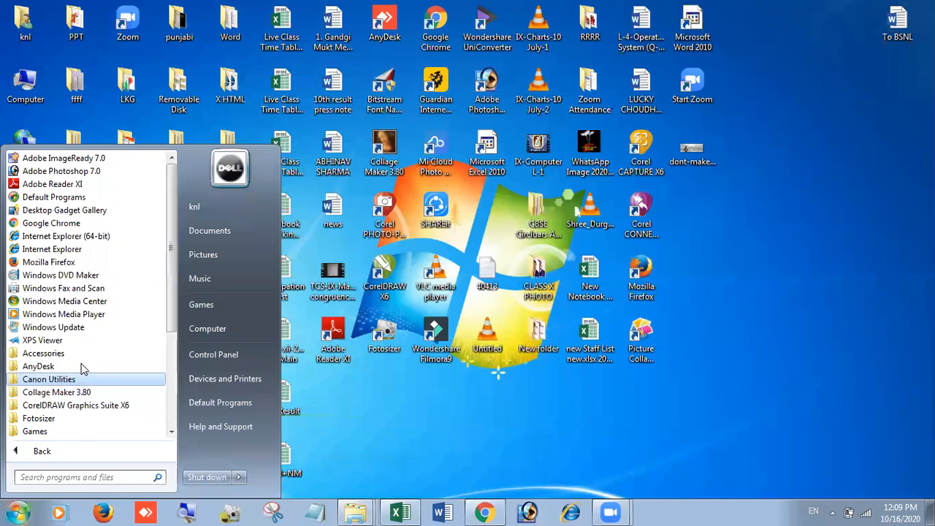
scroll(82, 417, down, 1)
scroll(86, 411, down, 1)
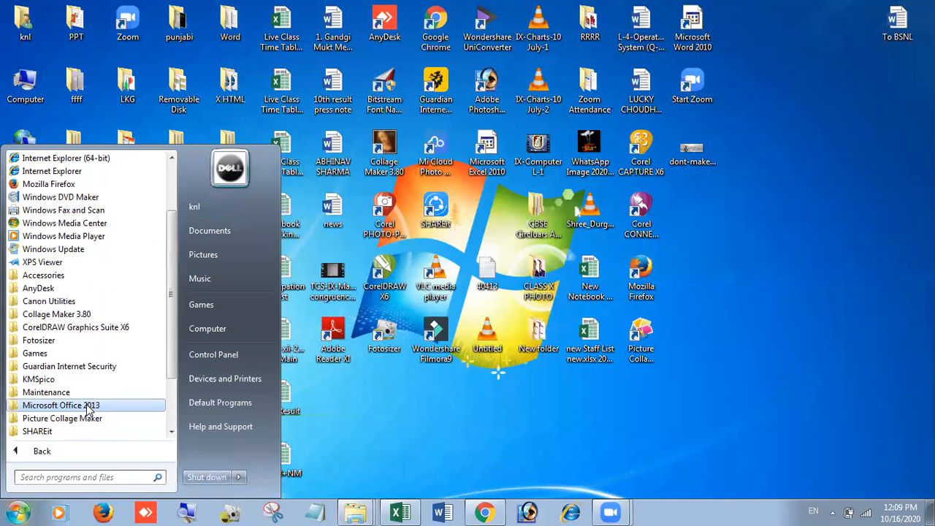
click(88, 409)
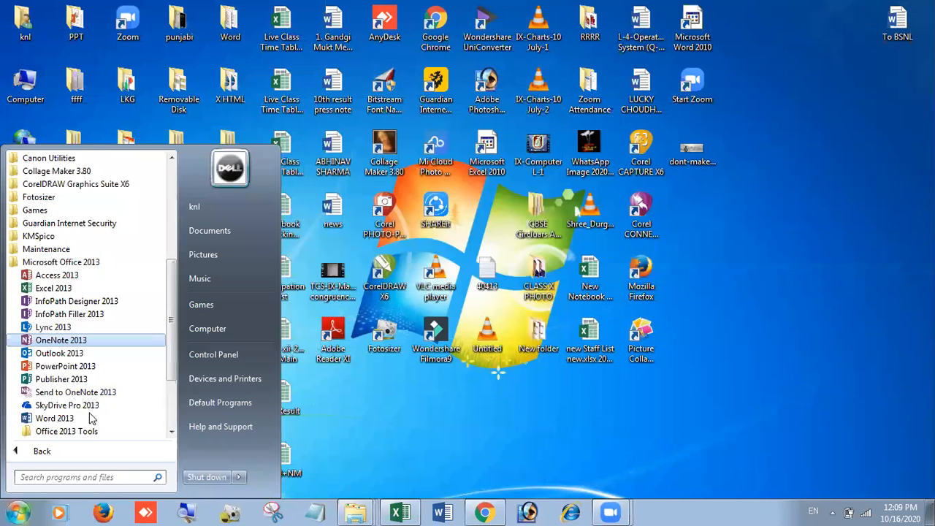
click(54, 418)
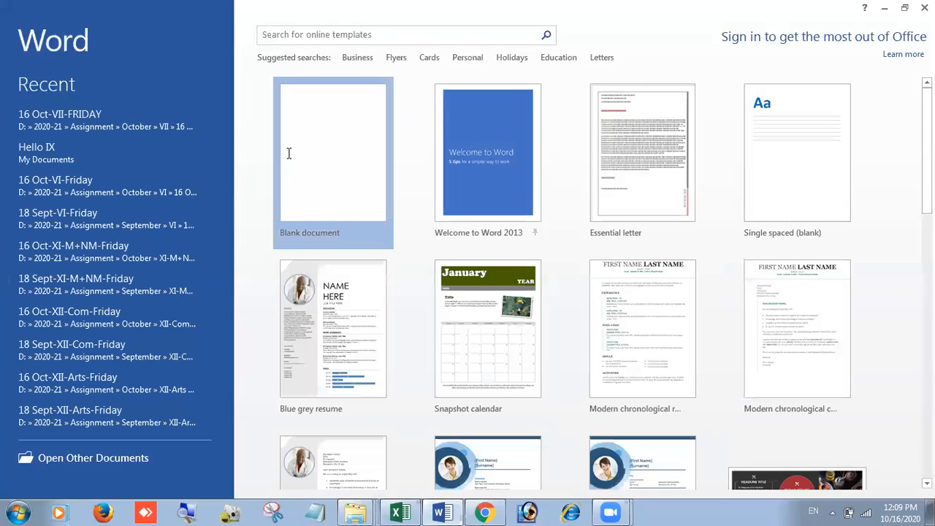
Step: Start a blank document, then reopen Hello IX from the recent documents list
click(289, 154)
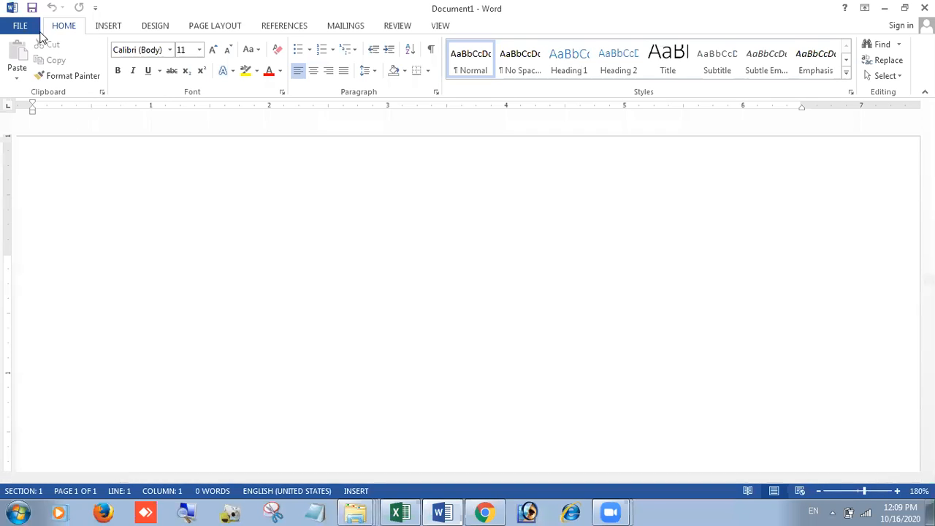
click(19, 26)
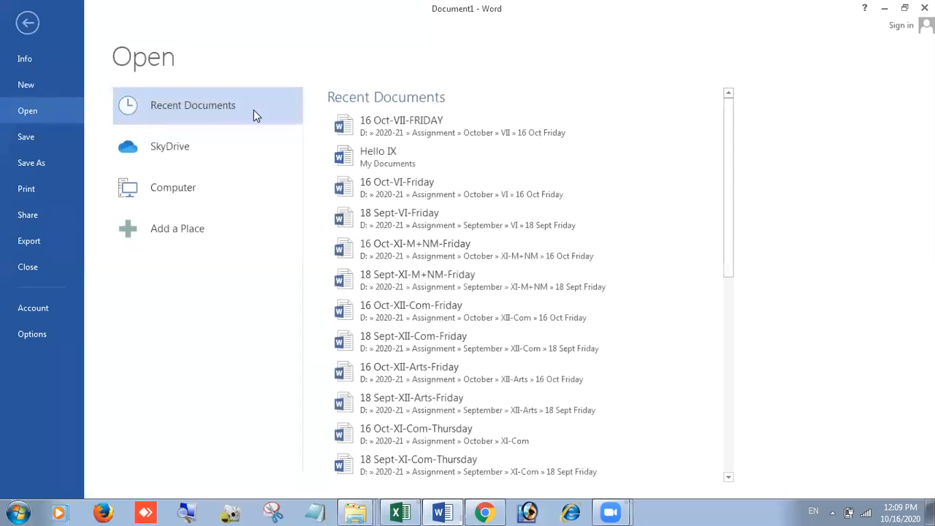
click(408, 164)
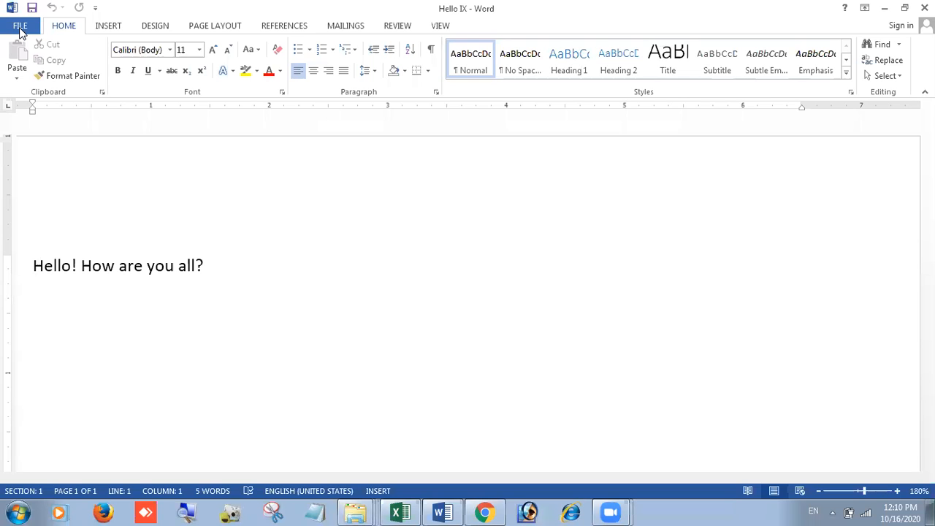
Step: From the Save As dialog's Tools menu, bring up General Options for Hello IX
click(20, 28)
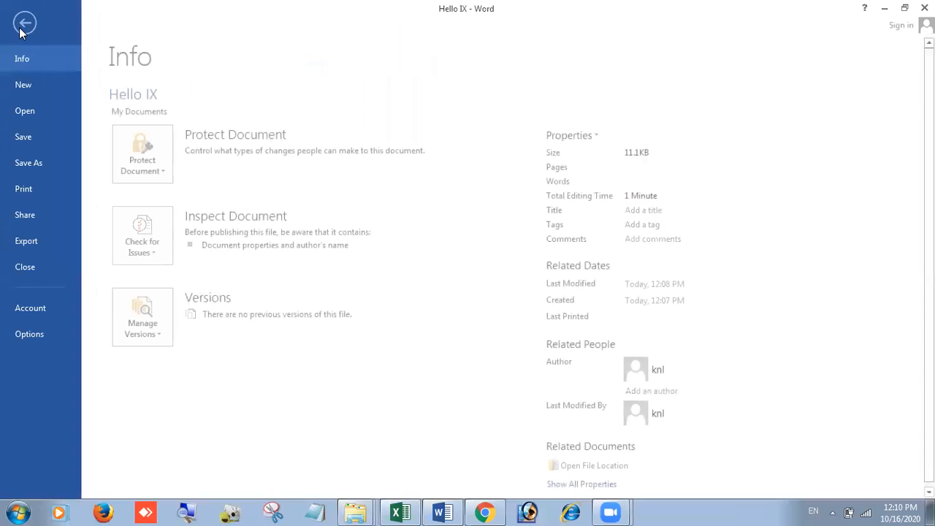
click(50, 161)
click(356, 387)
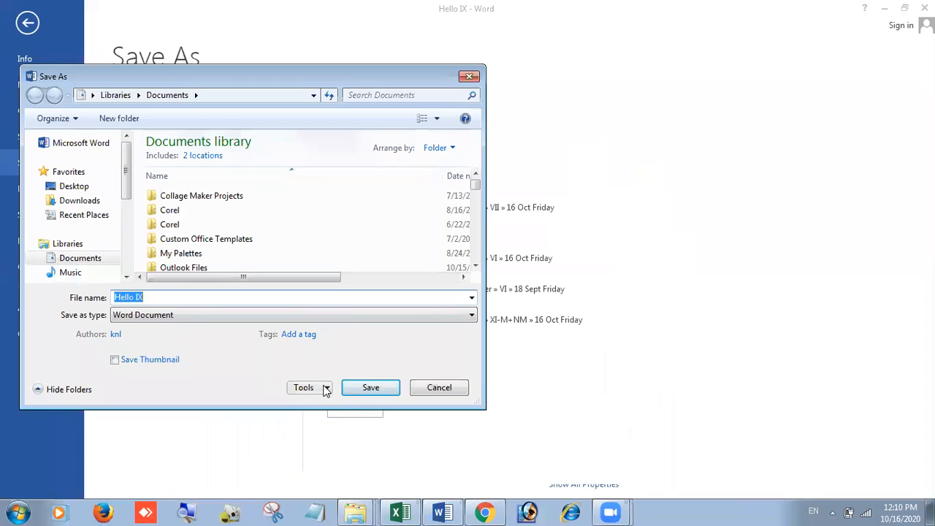
click(326, 389)
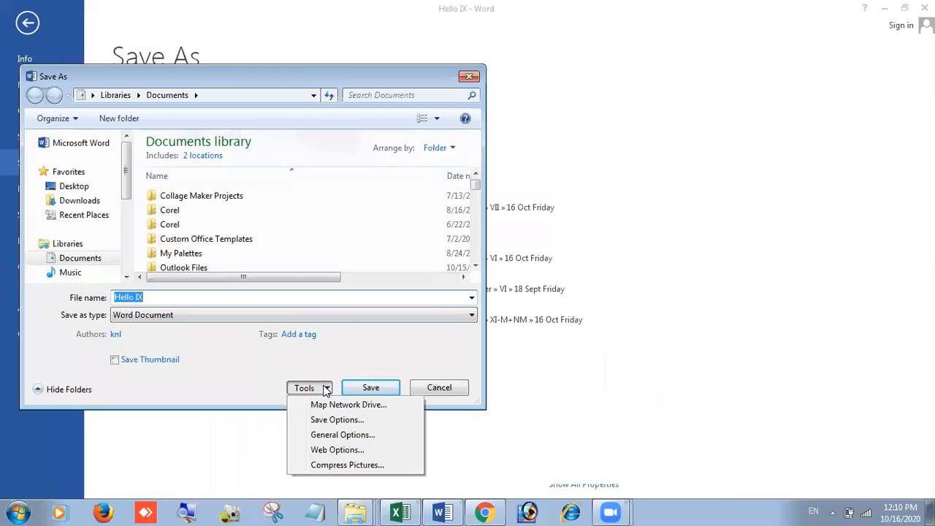
click(337, 421)
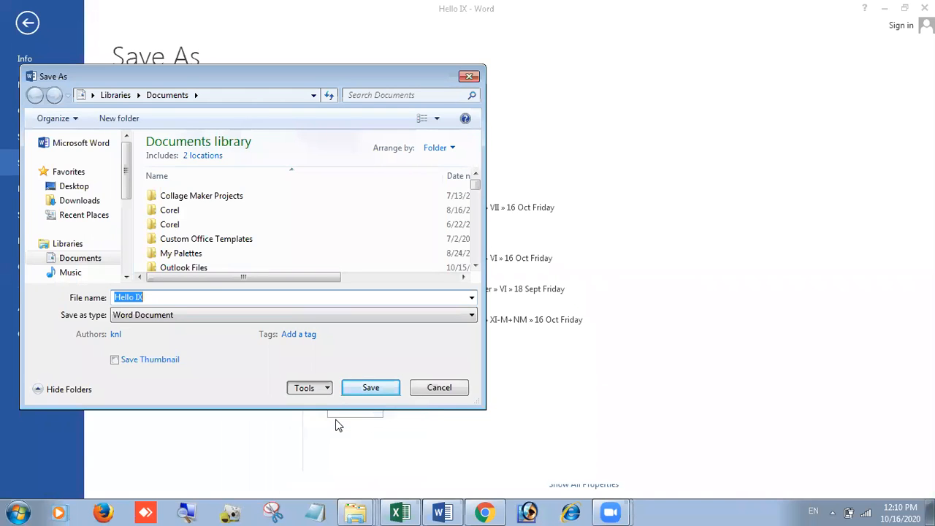
click(539, 453)
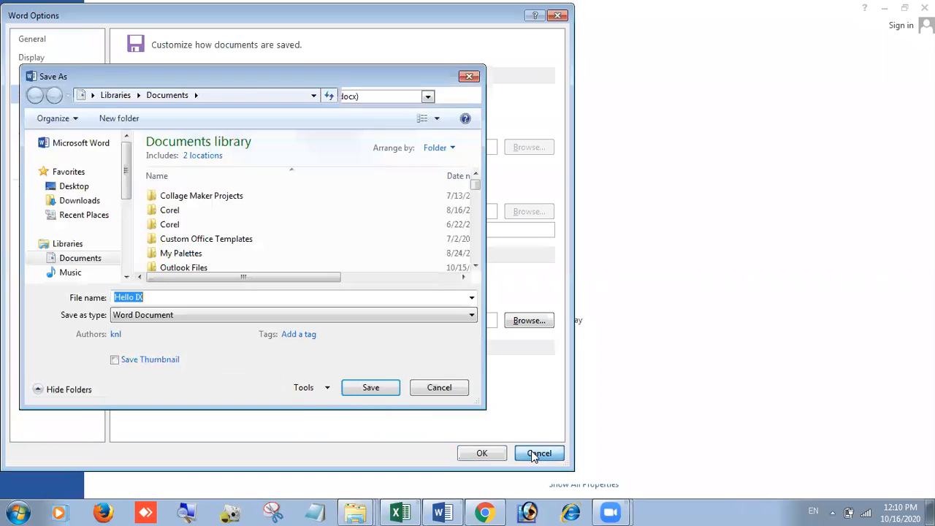
click(328, 388)
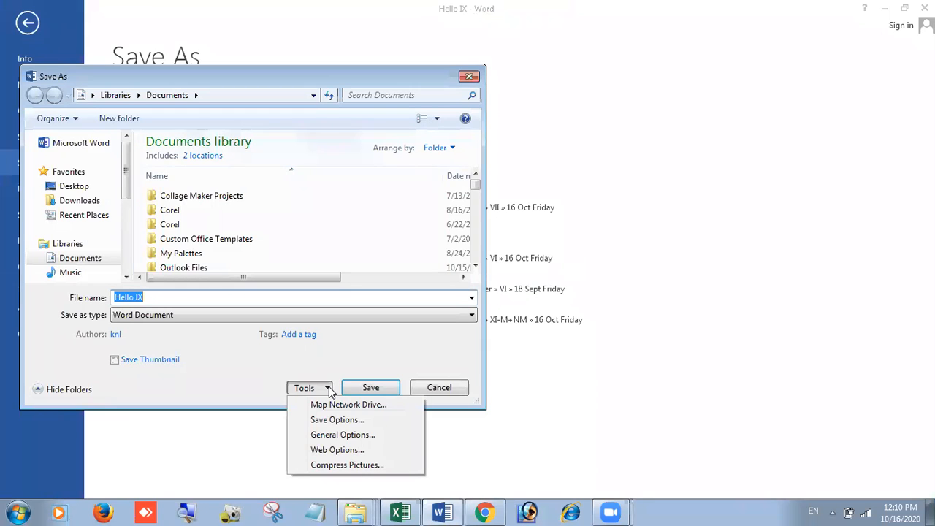
click(339, 436)
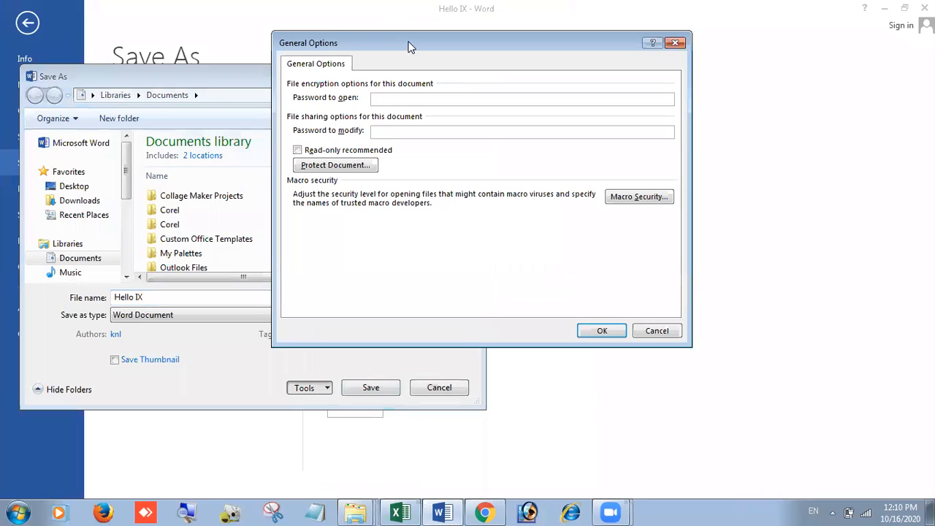
Step: Set and confirm a password to open Hello IX, then save the document
drag(411, 41, 440, 85)
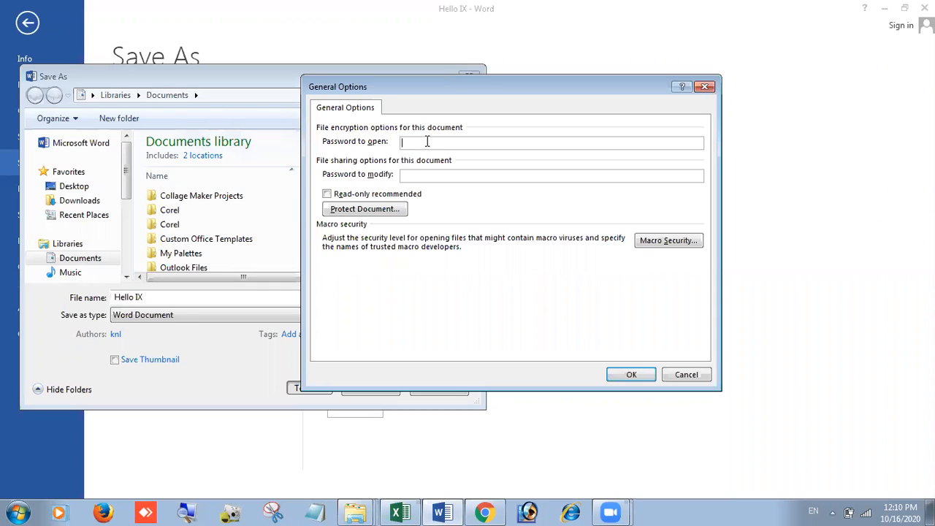
text(1••••••)
click(620, 377)
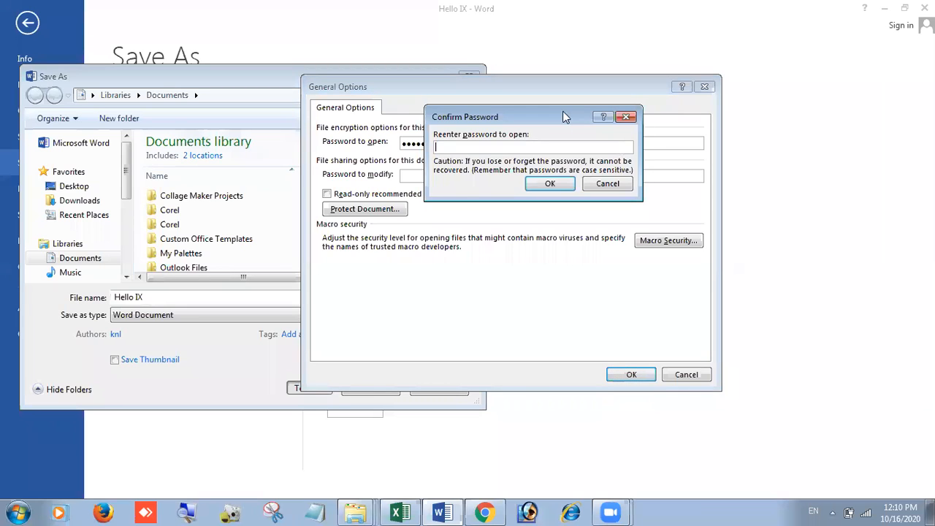
drag(563, 113, 552, 267)
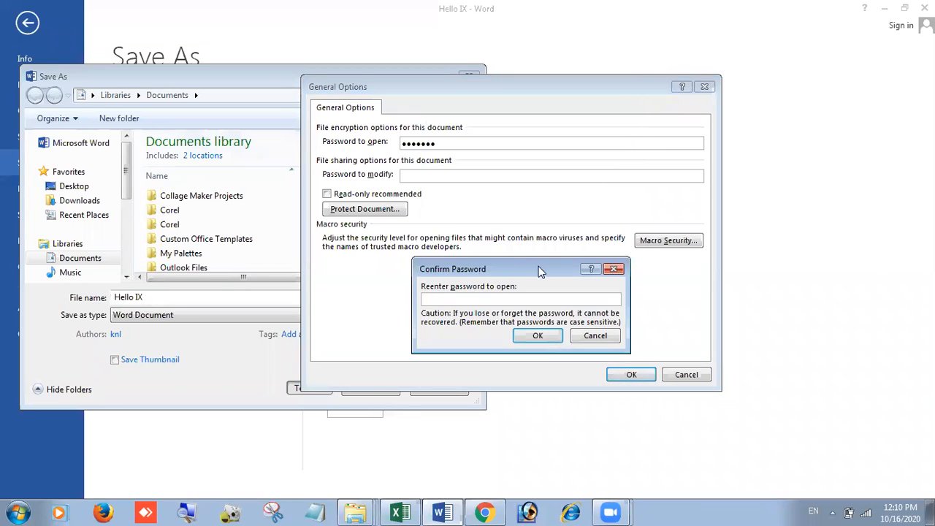
text(•••••••)
click(543, 335)
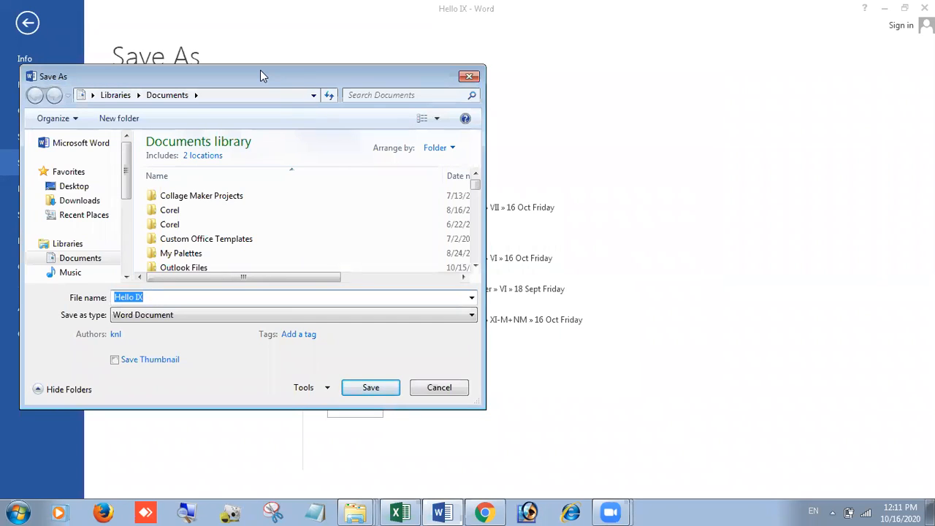
drag(260, 71, 473, 59)
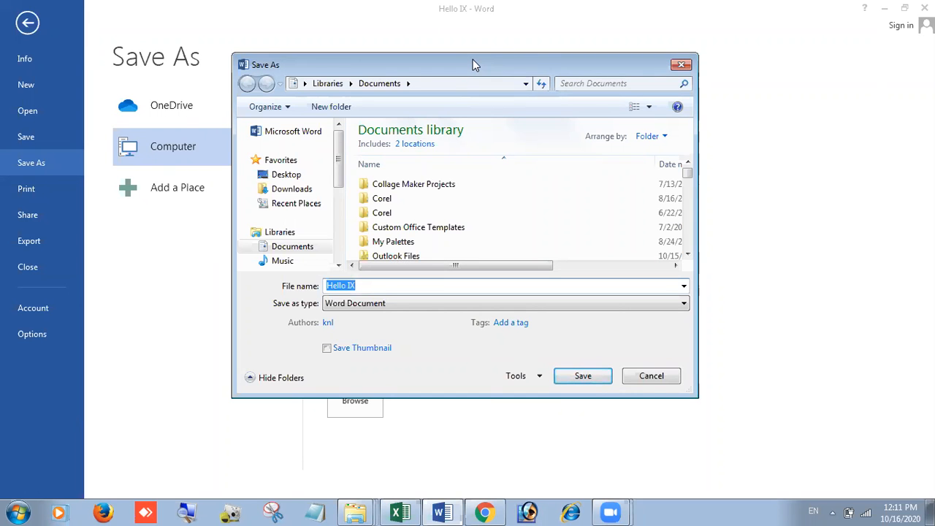
click(594, 379)
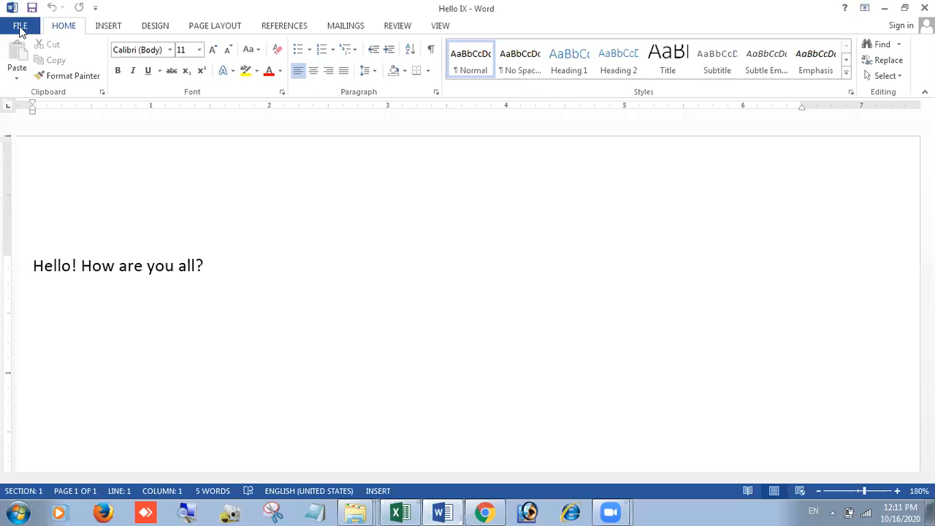
Step: Close Hello IX, reopen it from Recent Documents, and enter its open password
click(18, 26)
click(33, 268)
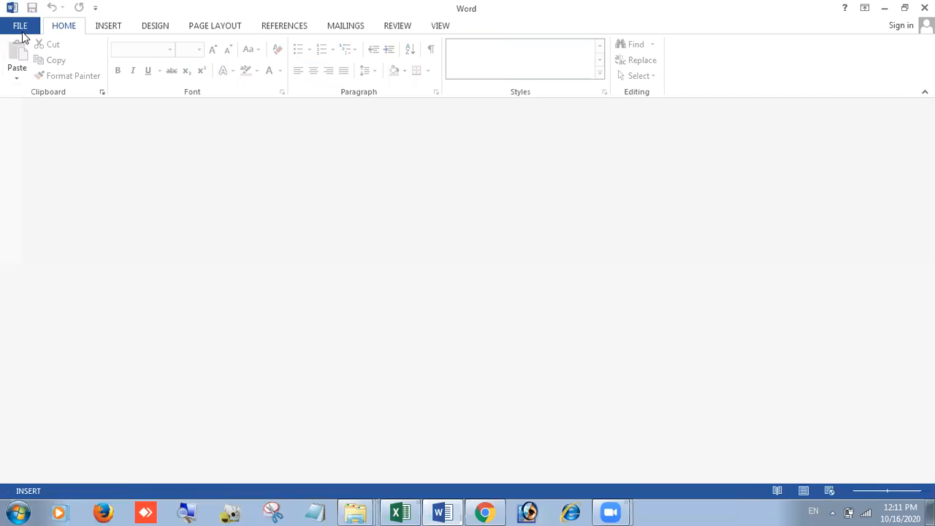
click(22, 32)
click(440, 134)
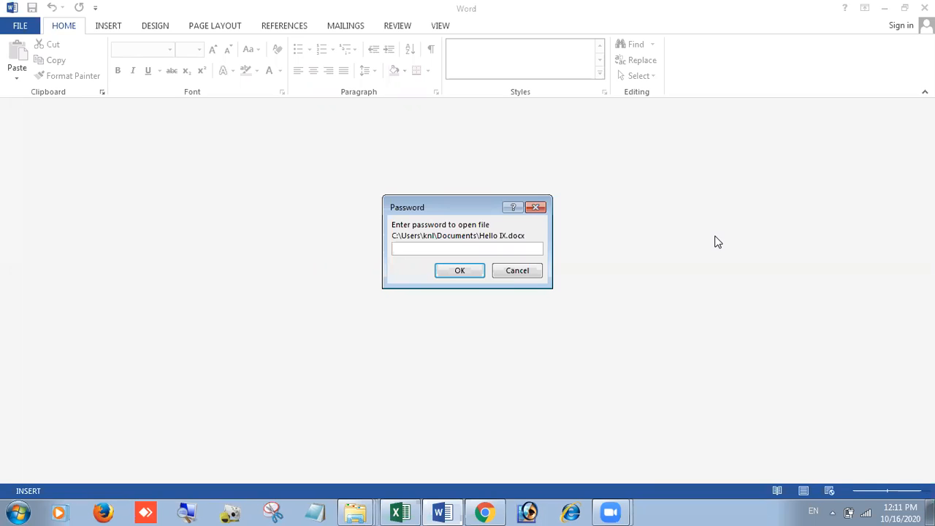
text(1234567)
key(Return)
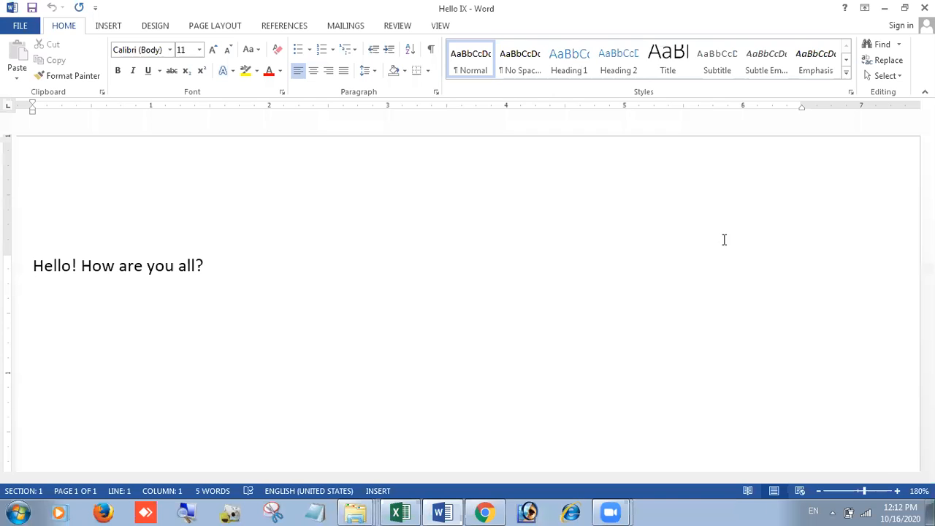
Step: Type stray letters after 'How' in the greeting and delete them
click(106, 267)
key(Right)
text(adfdsfdsfsdfdsfSdf)
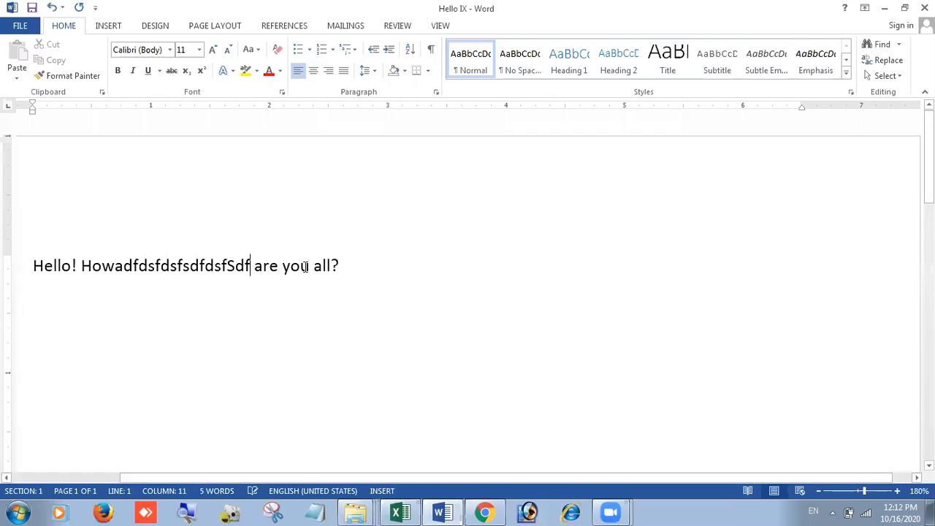
key(BackSpace)
key(BackSpace)
key(BackSpace)
key(BackSpace)
key(BackSpace)
key(BackSpace)
key(BackSpace)
key(BackSpace)
key(BackSpace)
key(BackSpace)
key(BackSpace)
key(BackSpace)
key(BackSpace)
key(BackSpace)
key(BackSpace)
key(BackSpace)
key(BackSpace)
key(BackSpace)
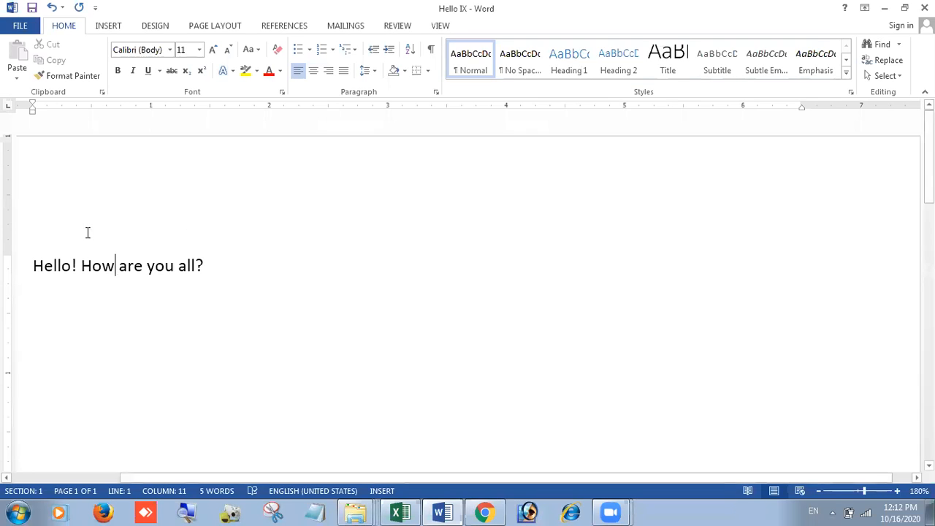
Step: Add 'Create' and 'Editing' lines above the greeting, then select and delete all the text
click(34, 265)
key(Return)
key(Return)
key(Up)
key(Up)
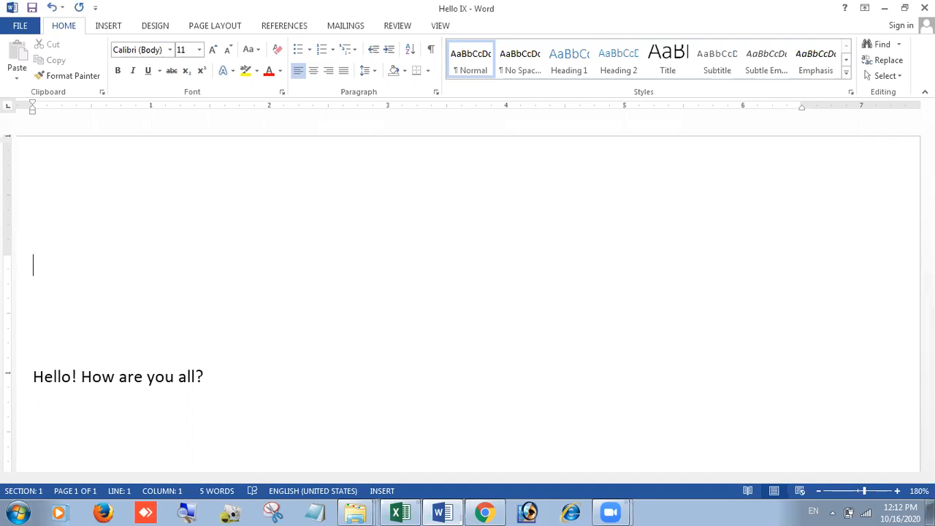
text(Create)
key(Return)
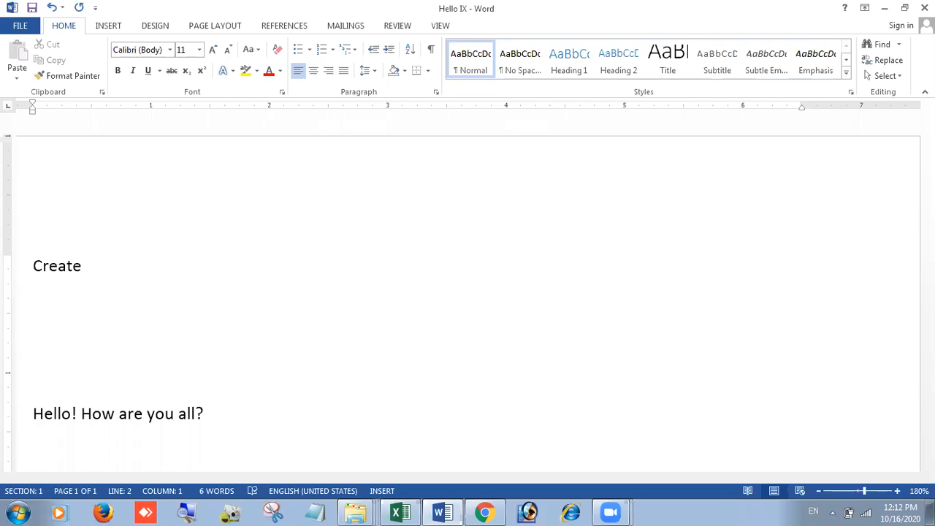
text(Editing)
key(BackSpace)
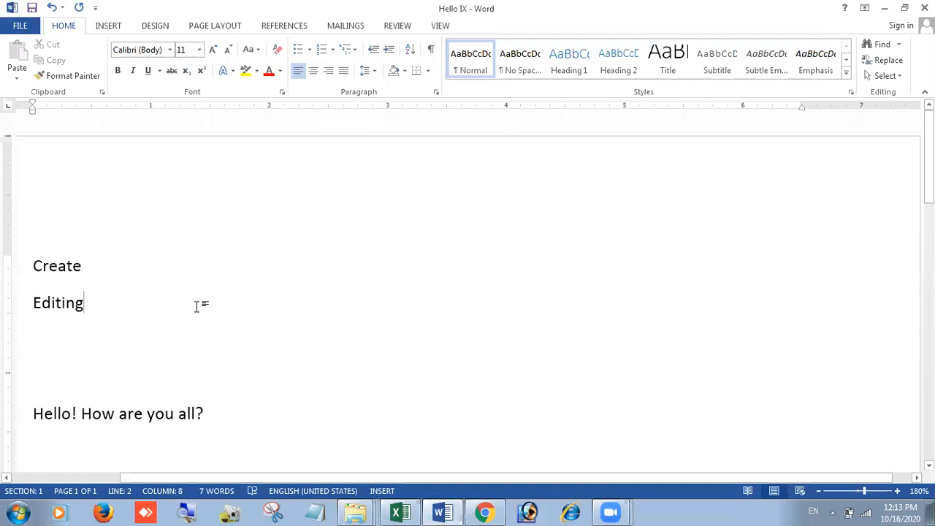
drag(32, 266, 206, 415)
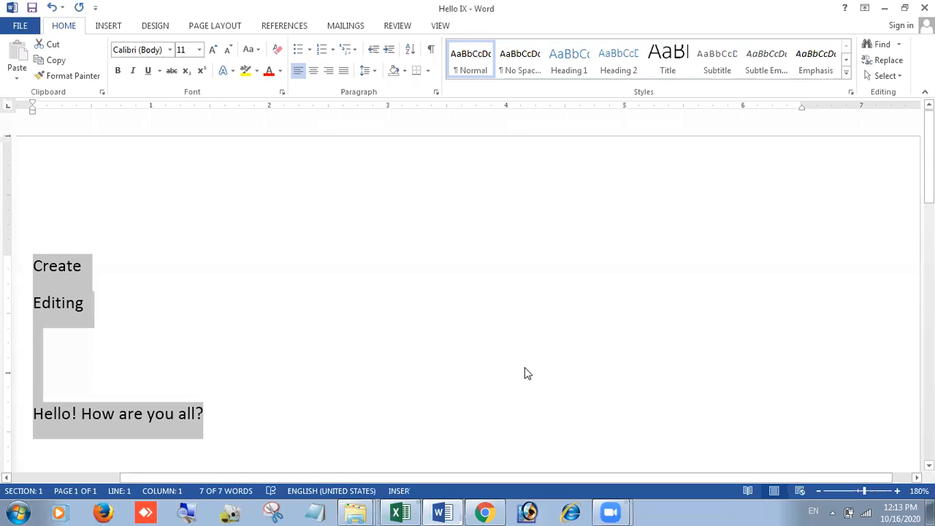
key(Delete)
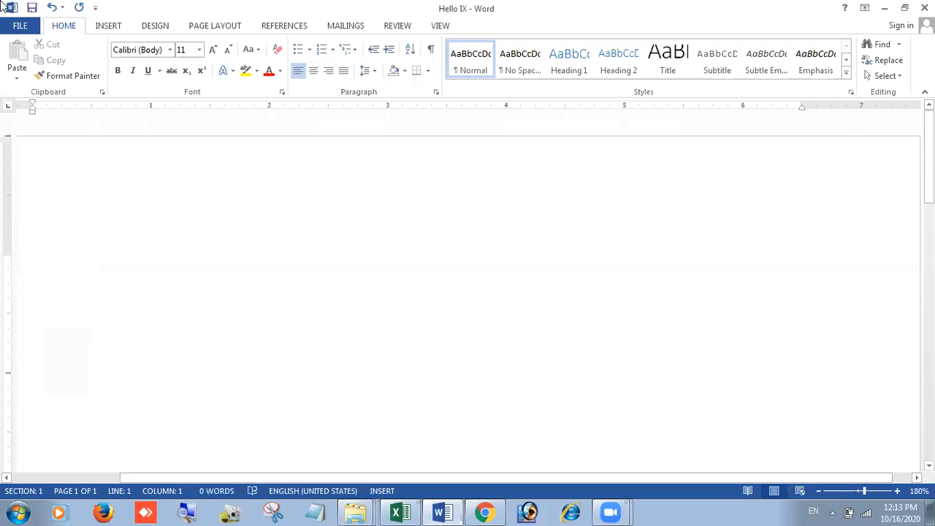
click(20, 26)
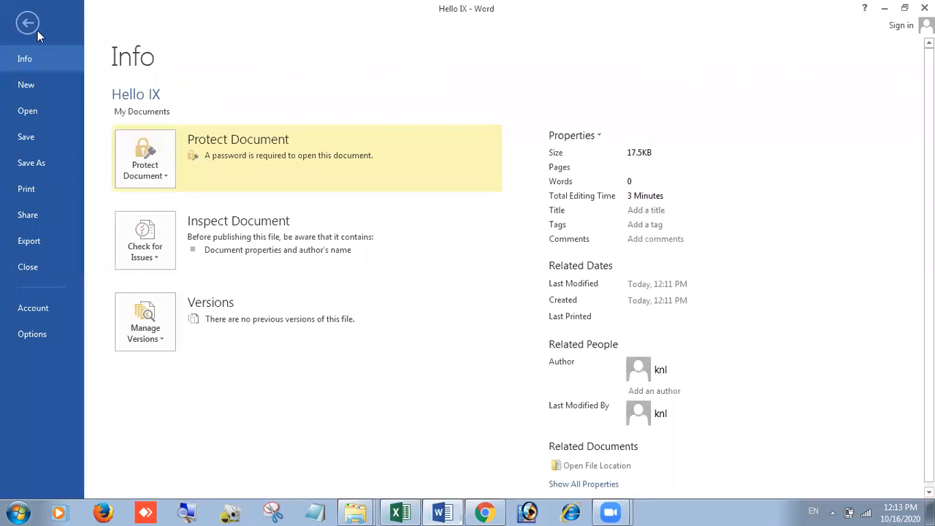
click(28, 28)
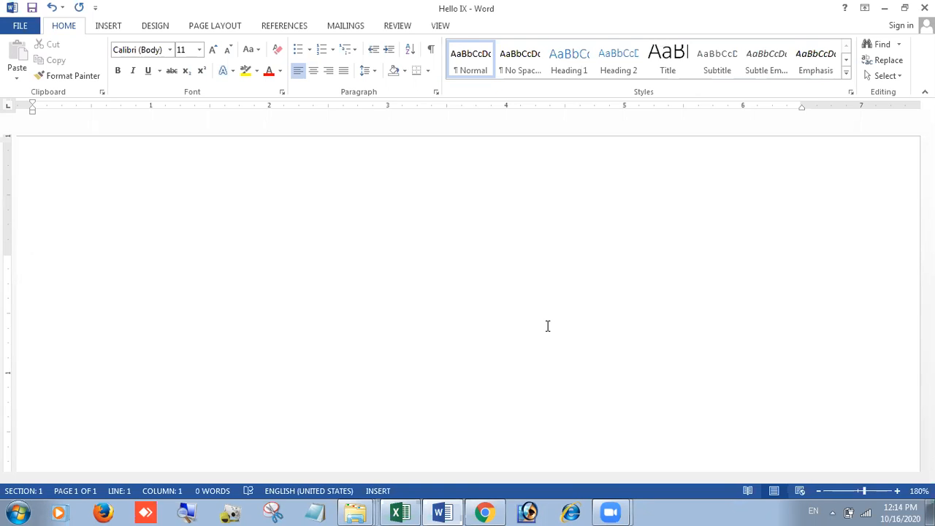
Step: Undo the deletion and remove the Create and Editing lines, leaving only the greeting
key(ctrl+z)
key(ctrl+a)
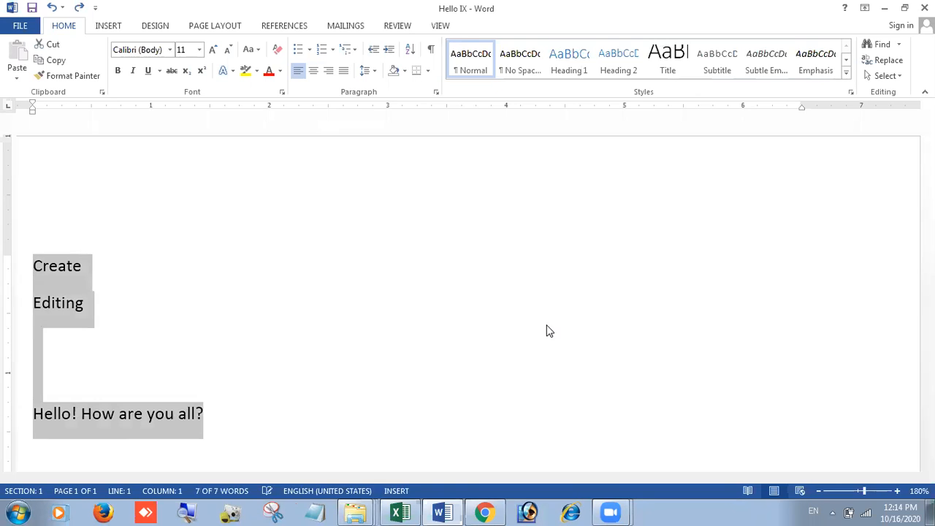
key(ctrl+Home)
key(shift+Down)
key(shift+Down)
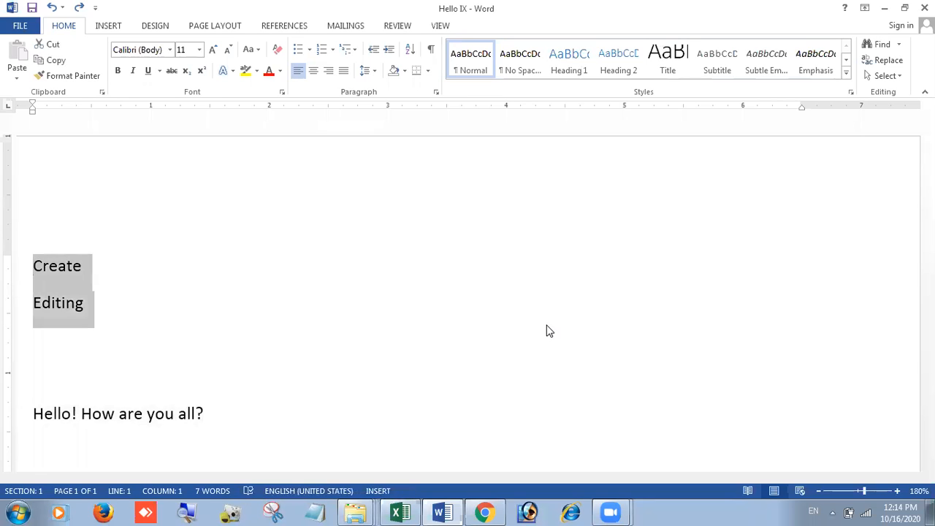
key(Delete)
key(Delete)
key(Delete)
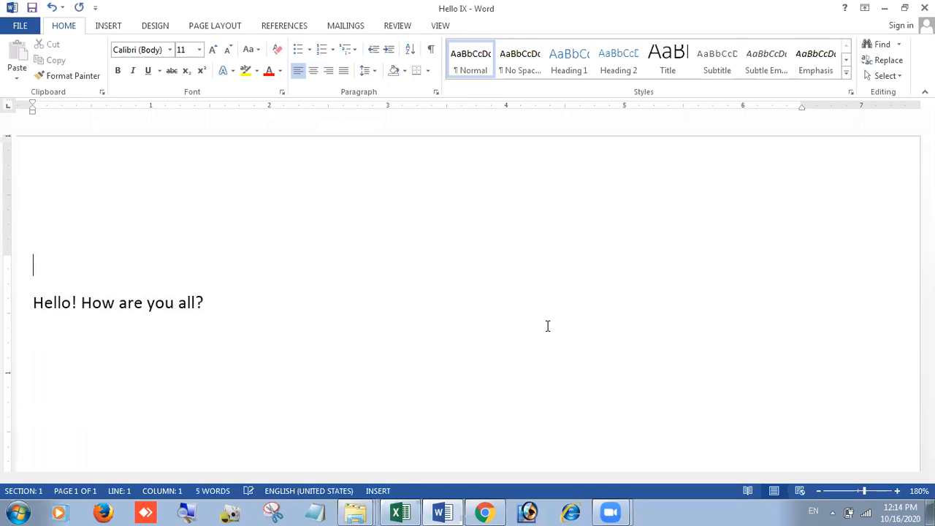
Step: Zoom to 310%, scroll the page left, and select the 'Hello! How are you all?' line
ctrl+scroll(227, 340, up, 8)
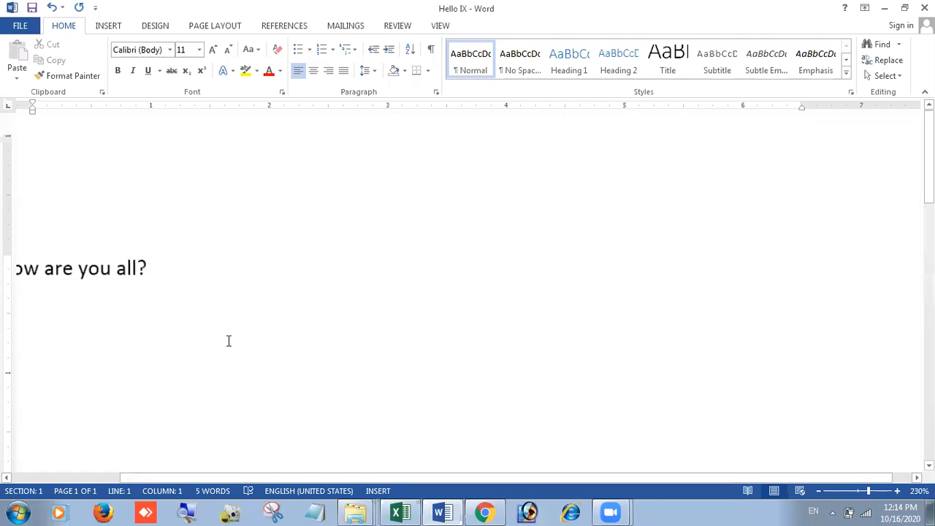
drag(277, 476, 86, 470)
ctrl+scroll(141, 411, up, 5)
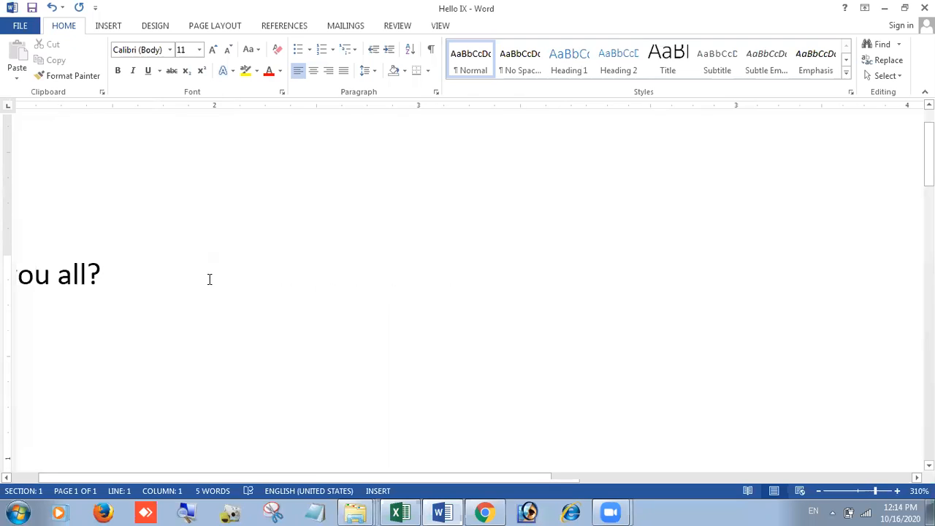
drag(335, 479, 120, 479)
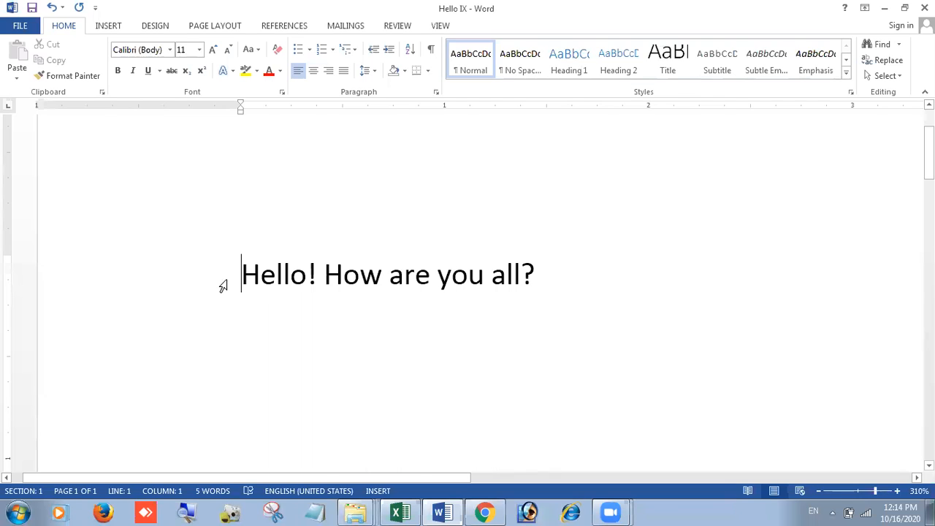
drag(242, 274, 533, 282)
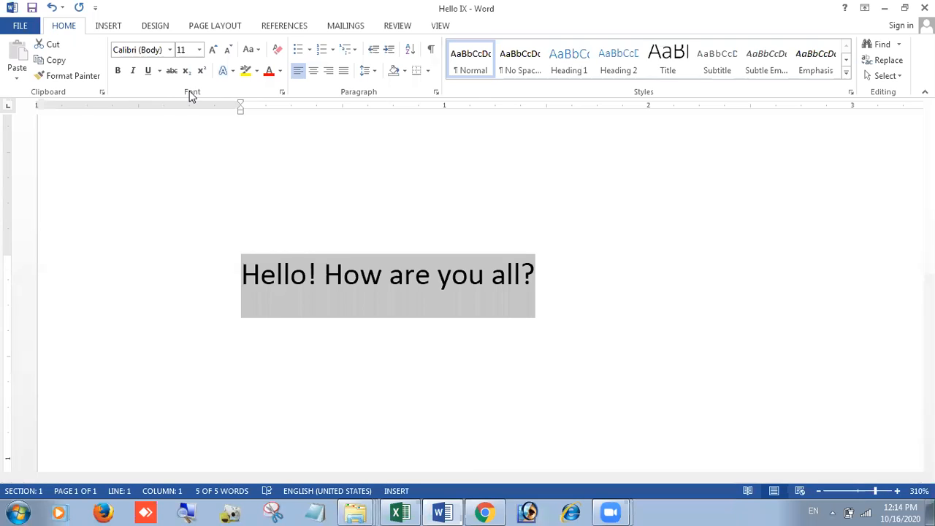
Step: Make the greeting line bold, italic and underlined
click(119, 71)
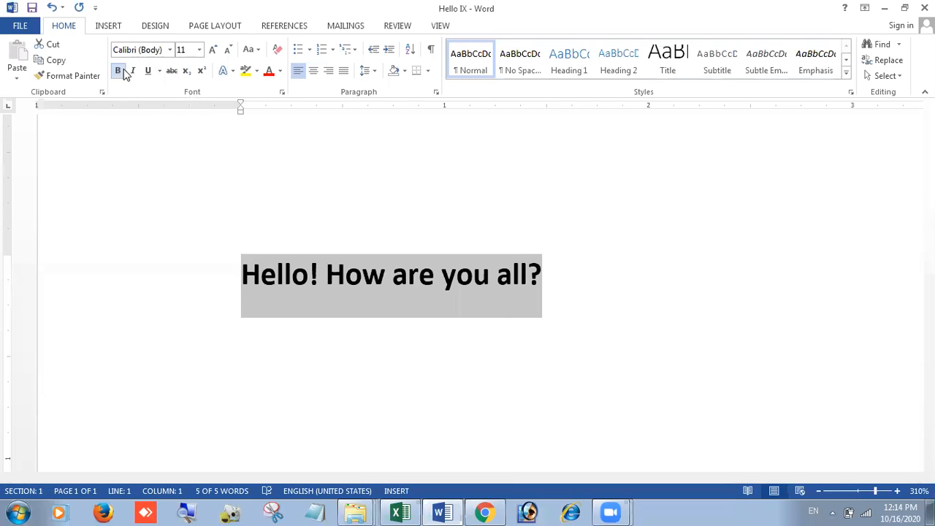
click(131, 70)
click(145, 72)
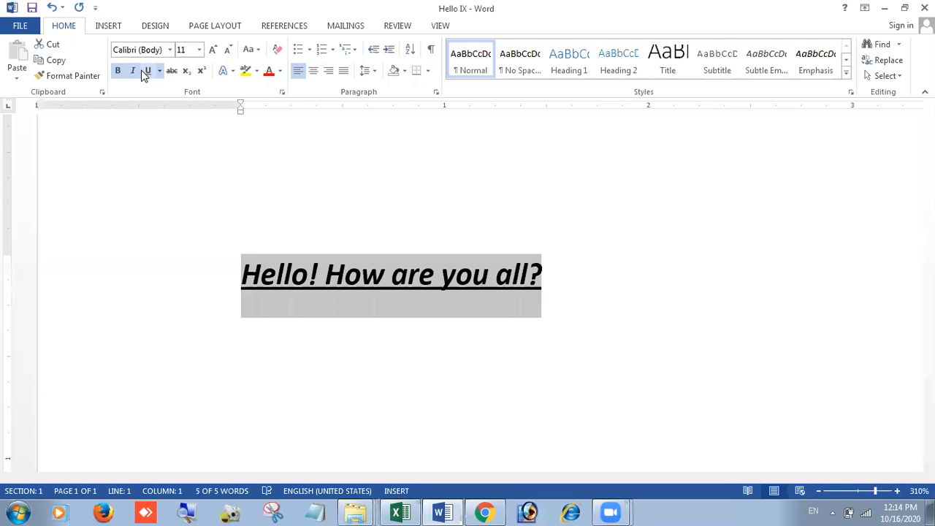
Step: Set the greeting in Algerian at 16 pt, trying Shrink and Grow Font along the way
click(171, 50)
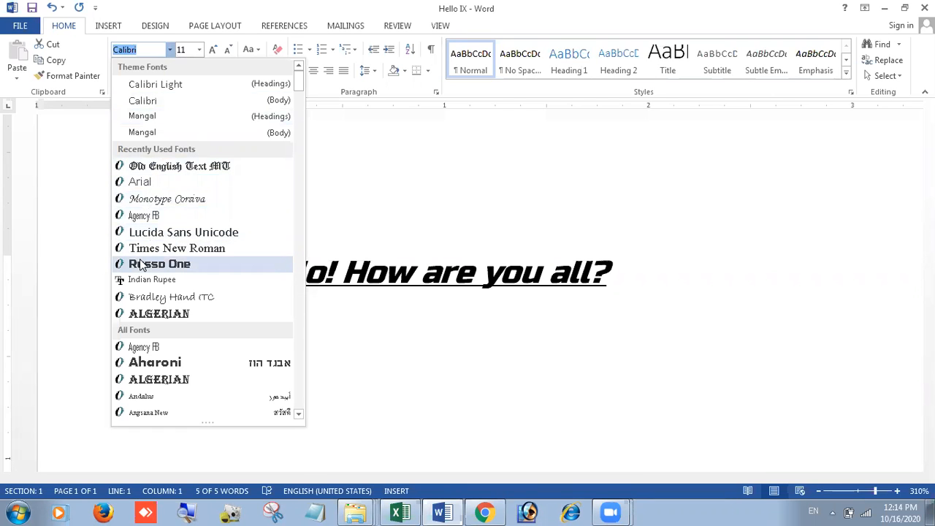
click(175, 316)
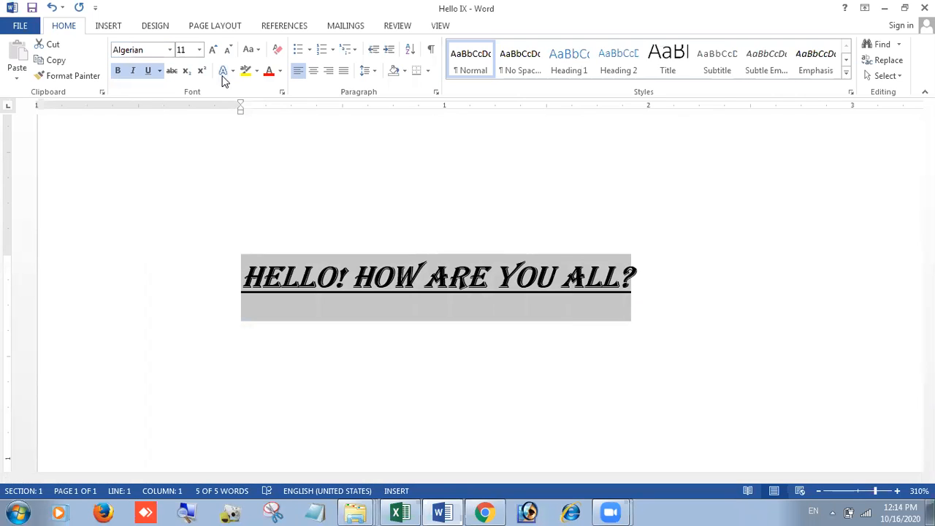
click(200, 49)
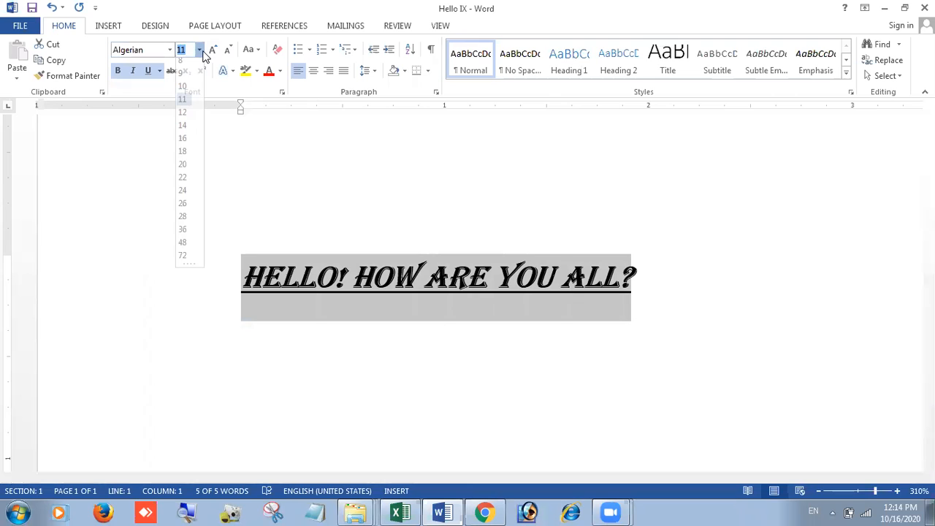
click(184, 144)
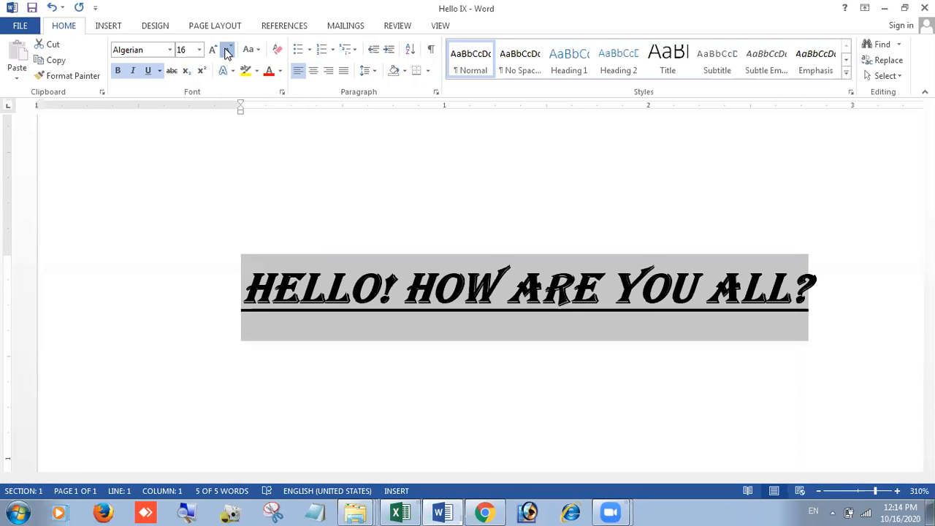
click(227, 51)
click(227, 51)
click(227, 51)
click(228, 51)
click(212, 50)
click(213, 50)
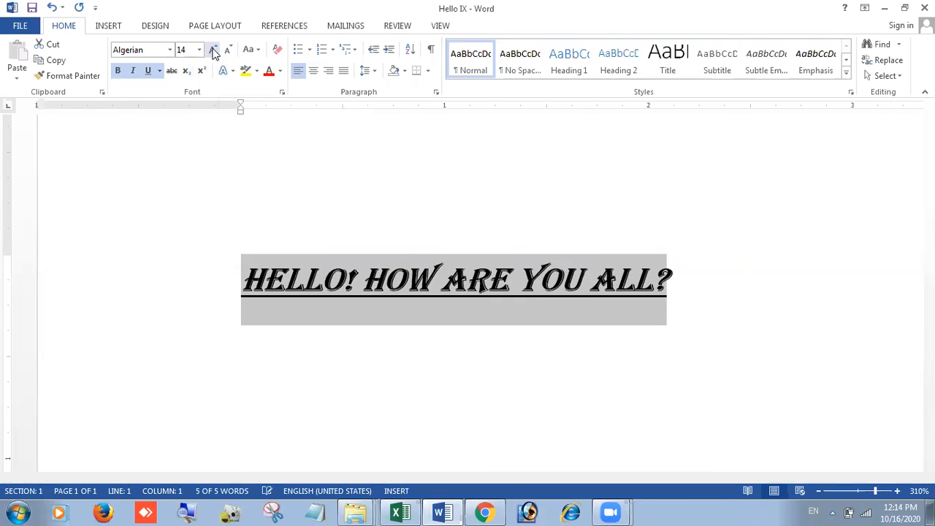
click(212, 49)
click(212, 50)
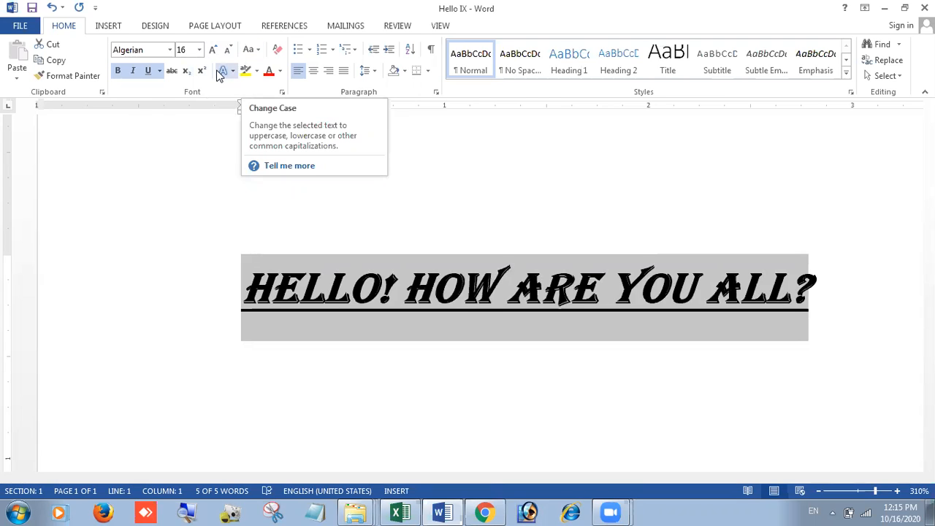
Step: Apply the Hard Shadow - Accent 1 text effect (black fill, blue shadow) to the greeting, then reselect it
click(226, 71)
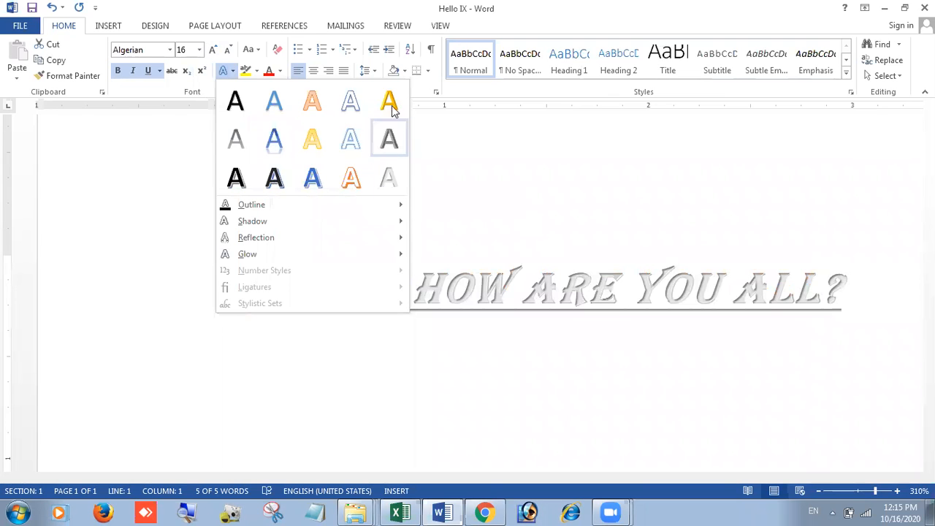
mouse_move(299, 203)
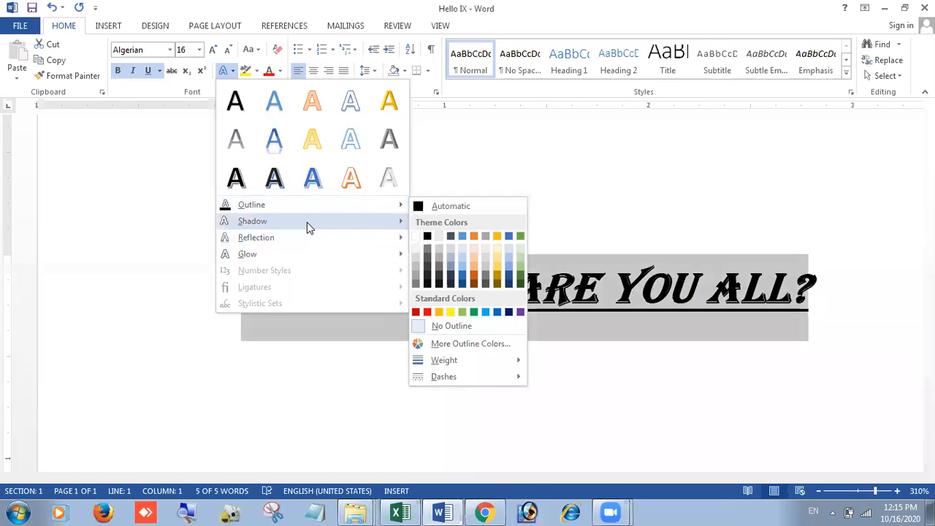
mouse_move(335, 216)
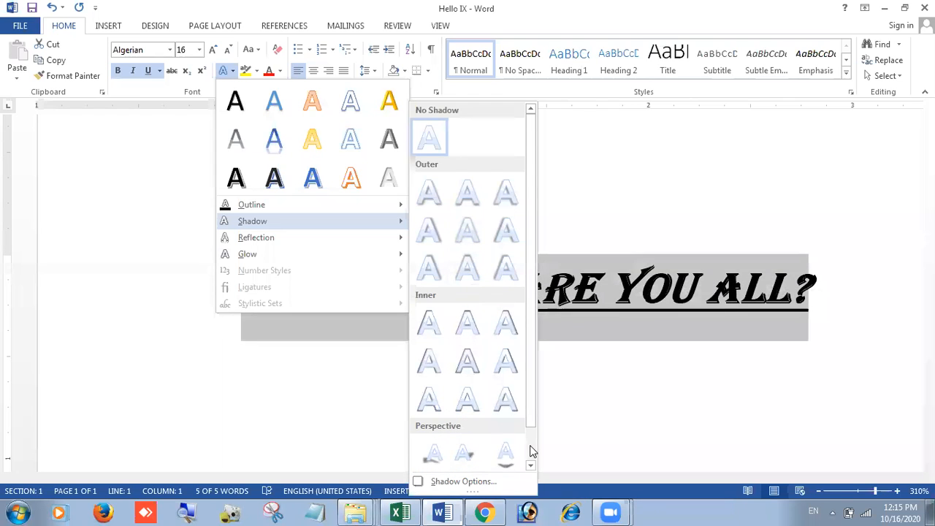
scroll(528, 446, down, 1)
mouse_move(319, 238)
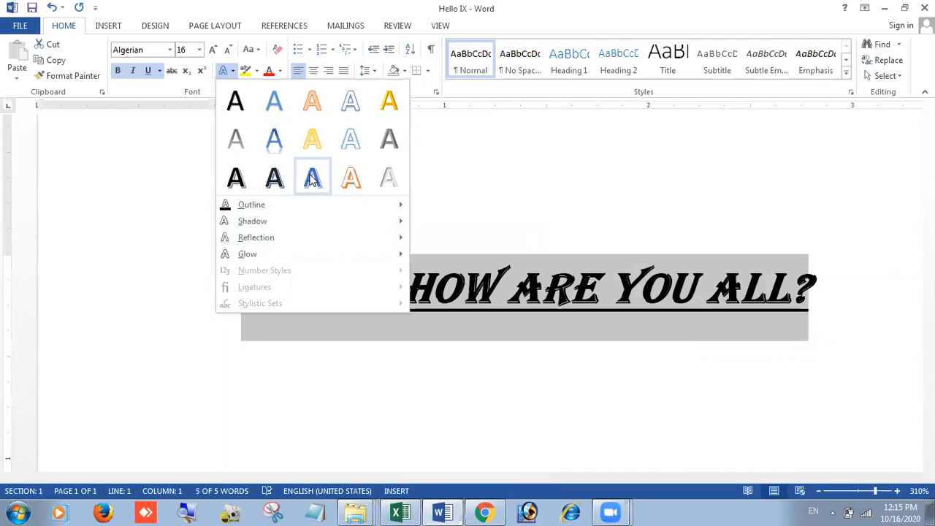
click(274, 179)
click(576, 229)
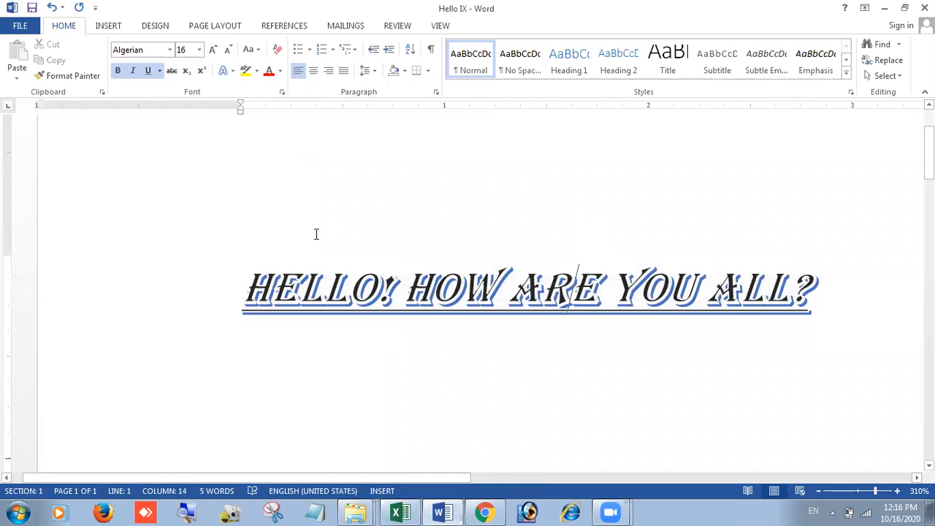
drag(244, 278, 819, 284)
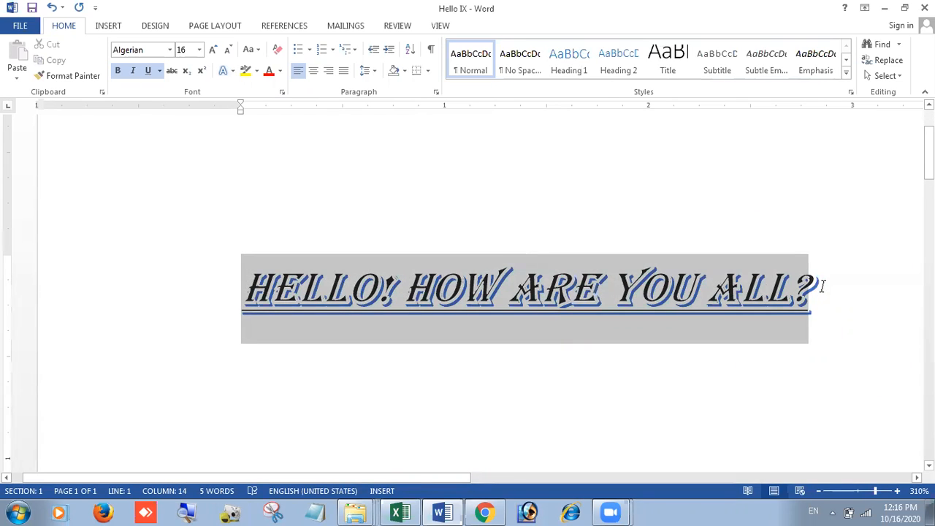
Step: Set the greeting's font colour to Dark Blue
click(280, 73)
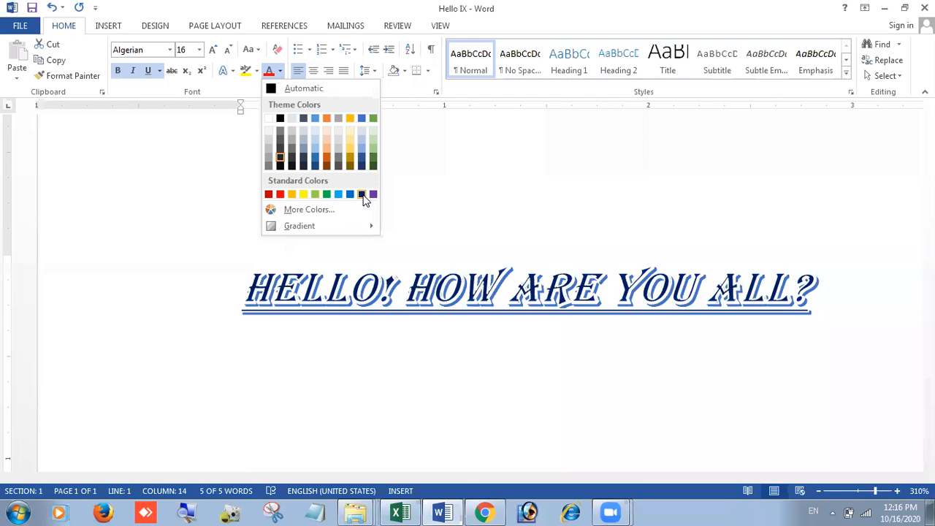
click(363, 196)
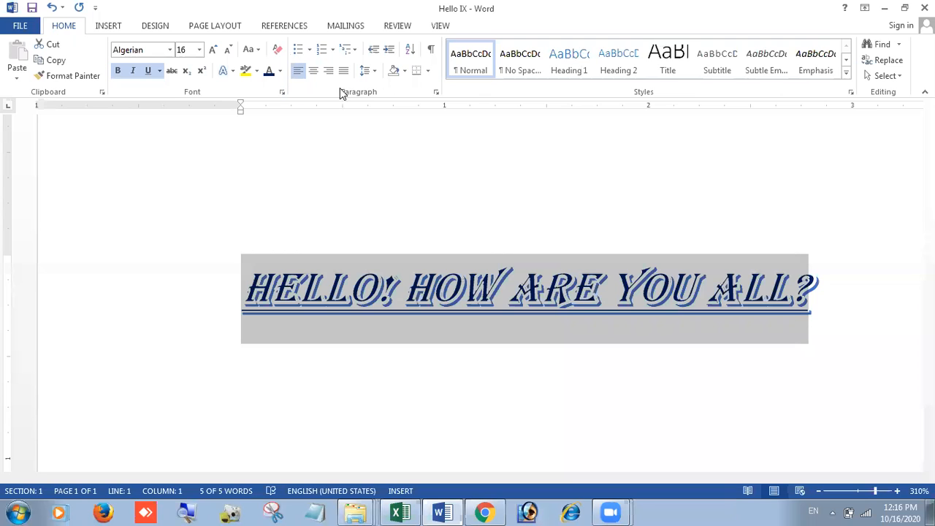
click(404, 70)
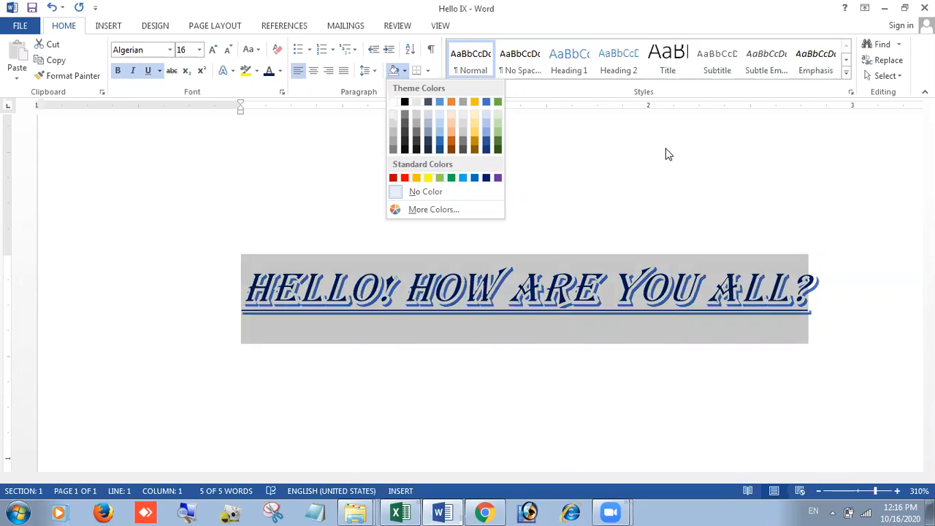
Step: Clear all formatting from the greeting, leaving plain Calibri (Body) 11, and reselect the line
click(279, 50)
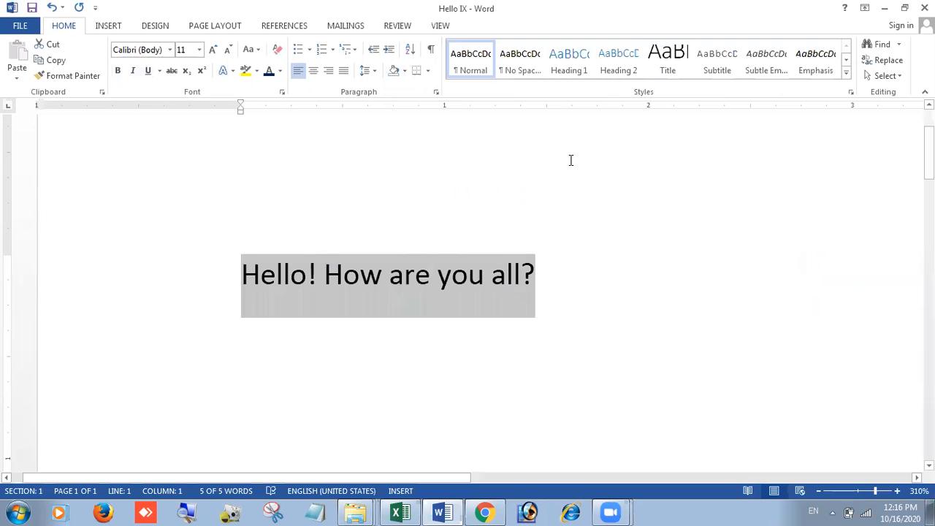
key(ctrl+z)
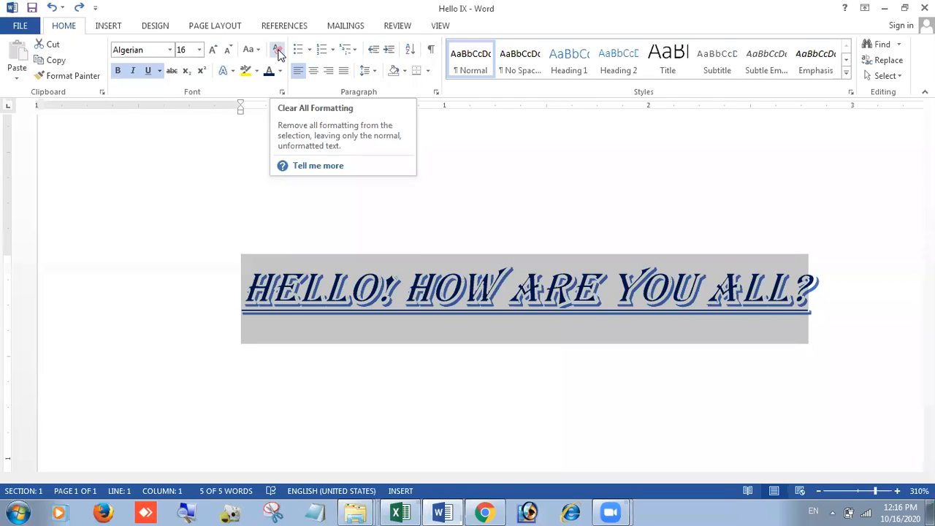
click(278, 50)
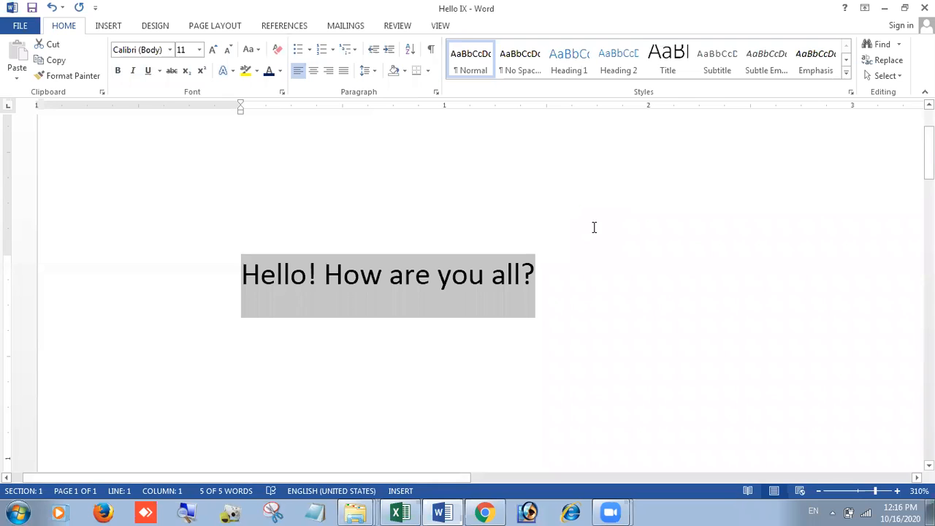
click(579, 260)
drag(238, 273, 537, 270)
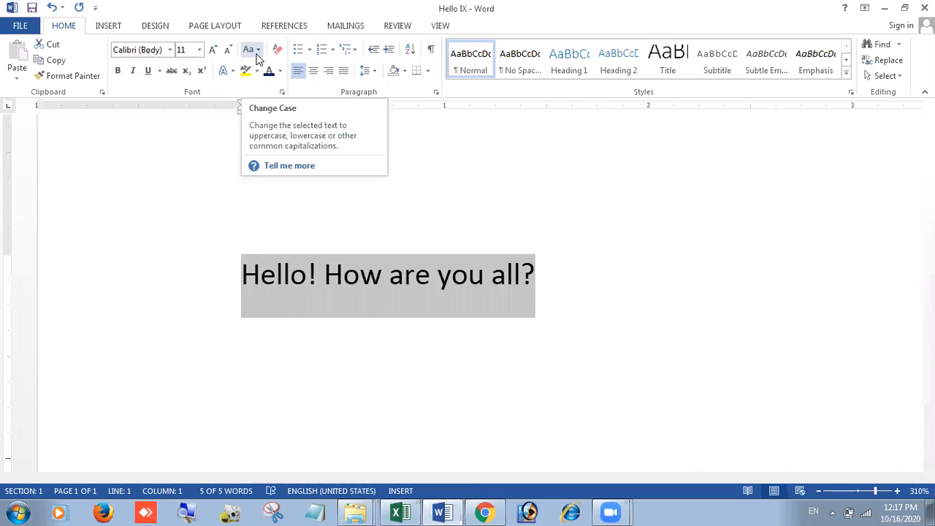
click(258, 51)
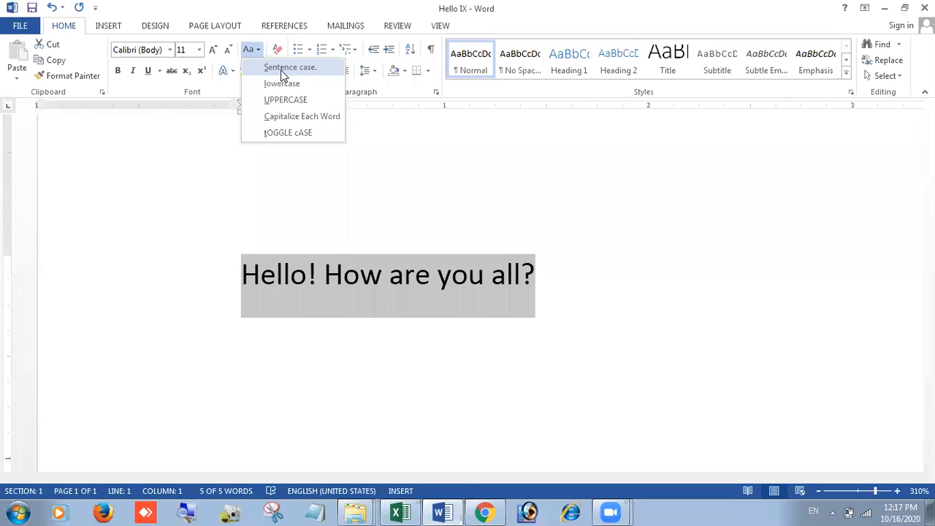
click(284, 71)
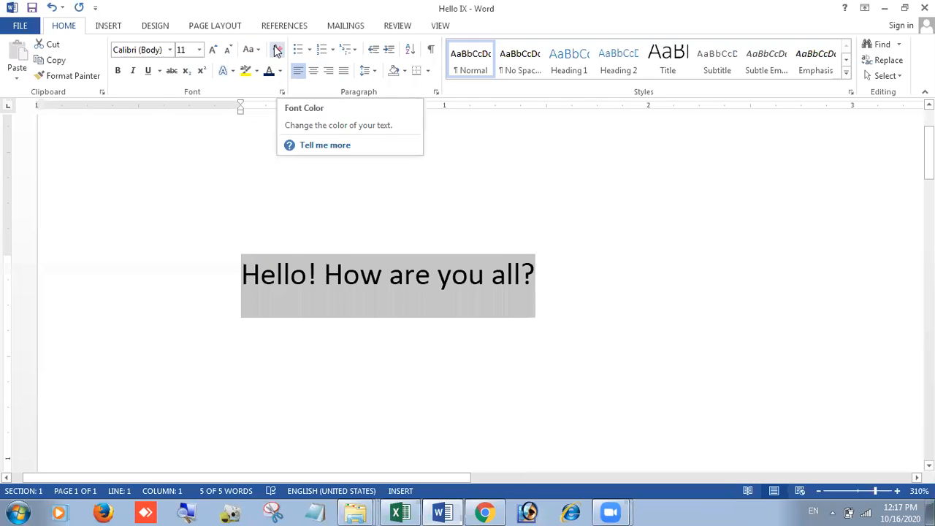
click(250, 49)
click(268, 71)
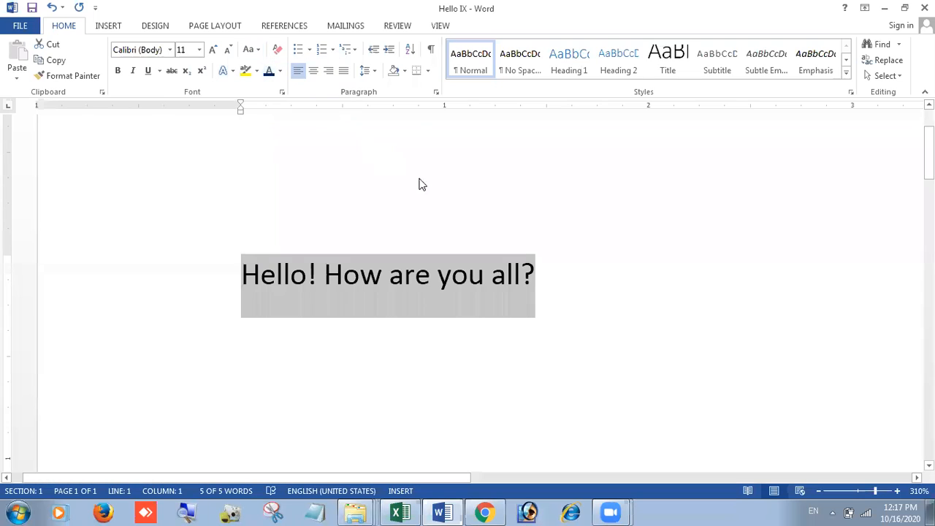
click(630, 268)
drag(242, 278, 579, 274)
Step: Replace the greeting with 'Formatting effects can be applied using the Home tab.' and select it
key(BackSpace)
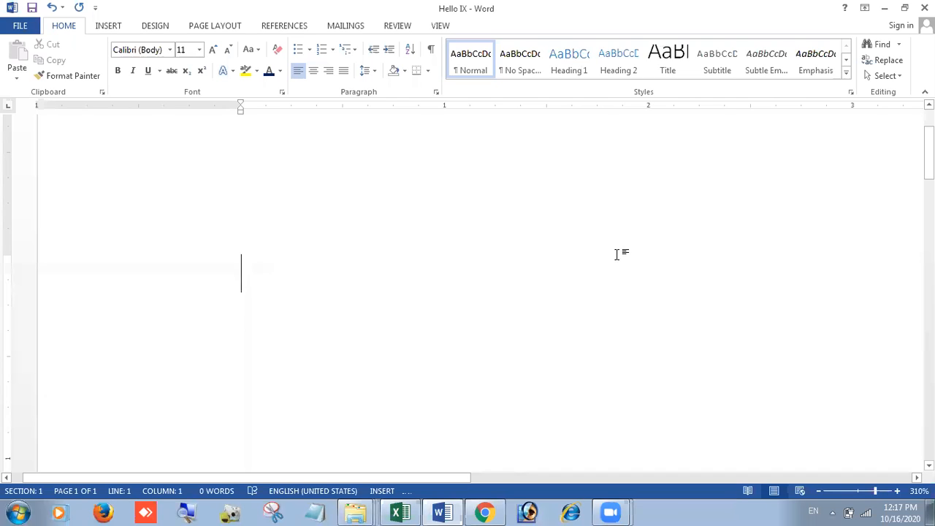
text(Formattin)
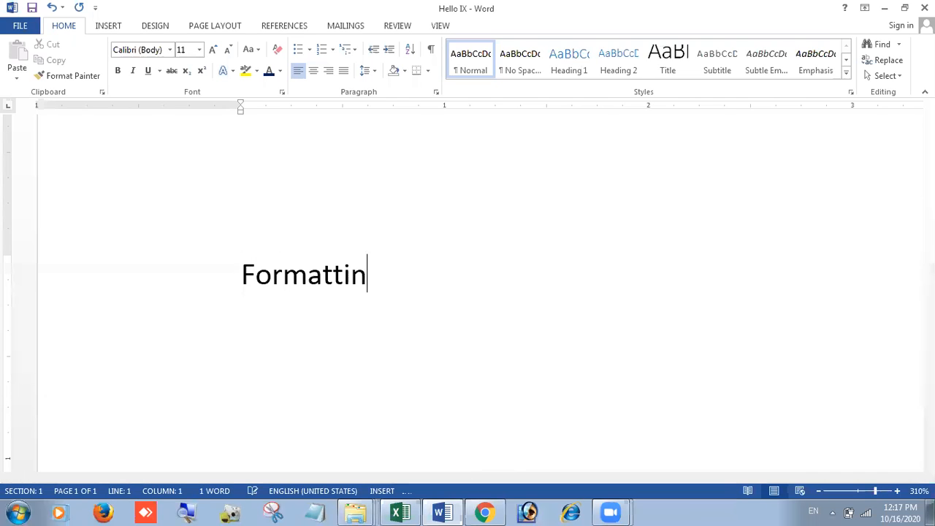
text(g effect)
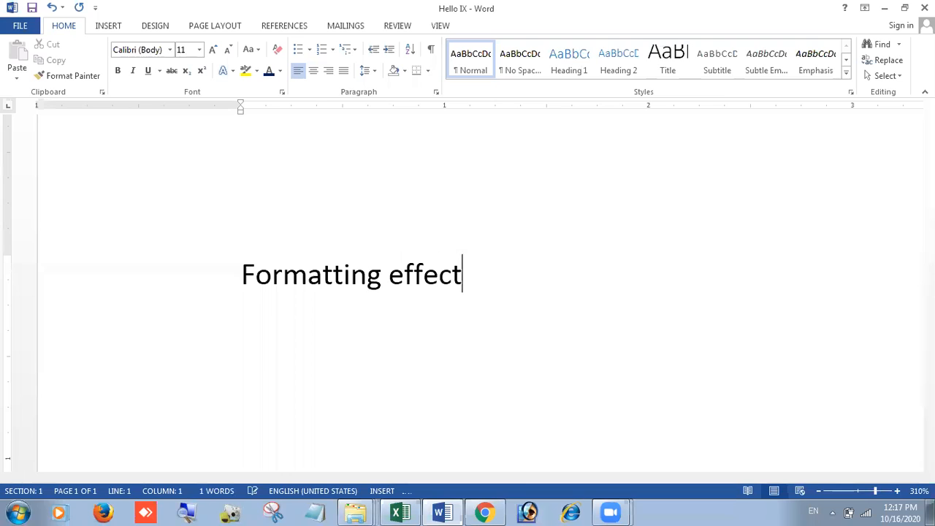
text(s can be )
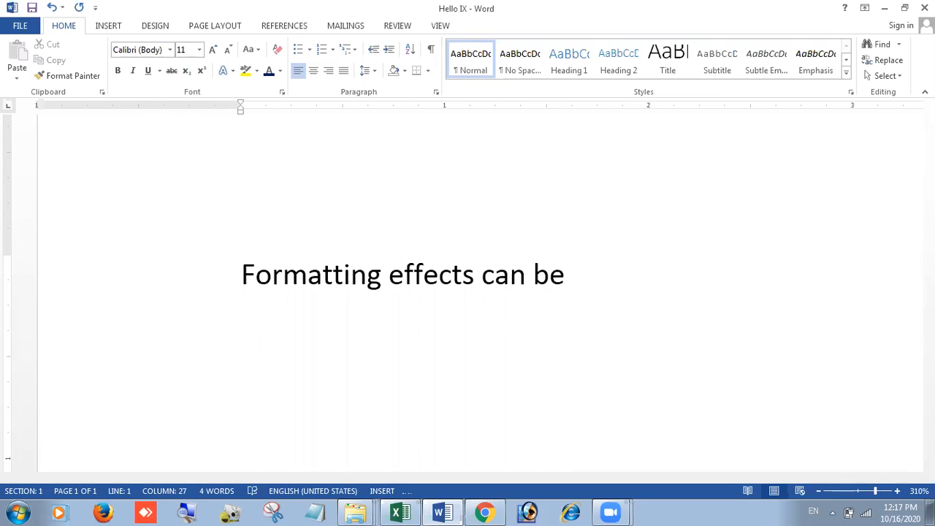
text(applied )
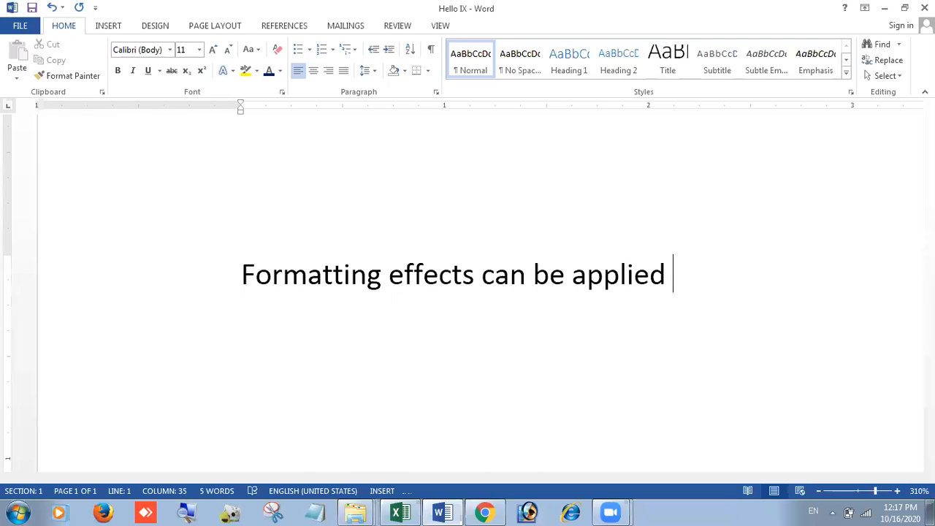
text(using the H)
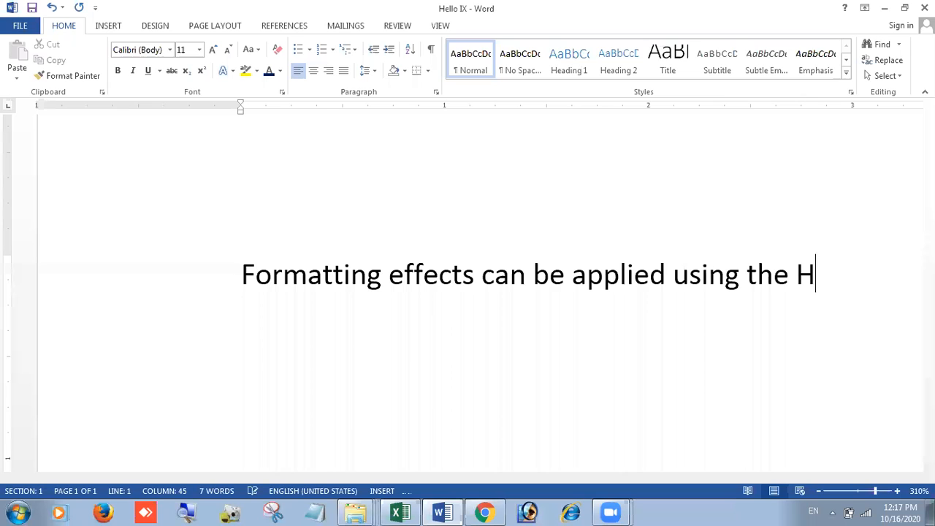
text(ome tab)
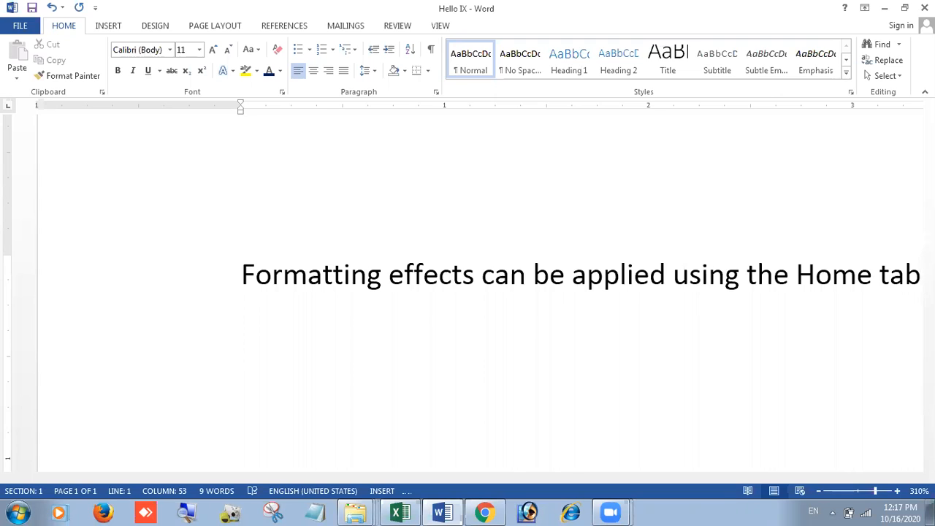
text(.)
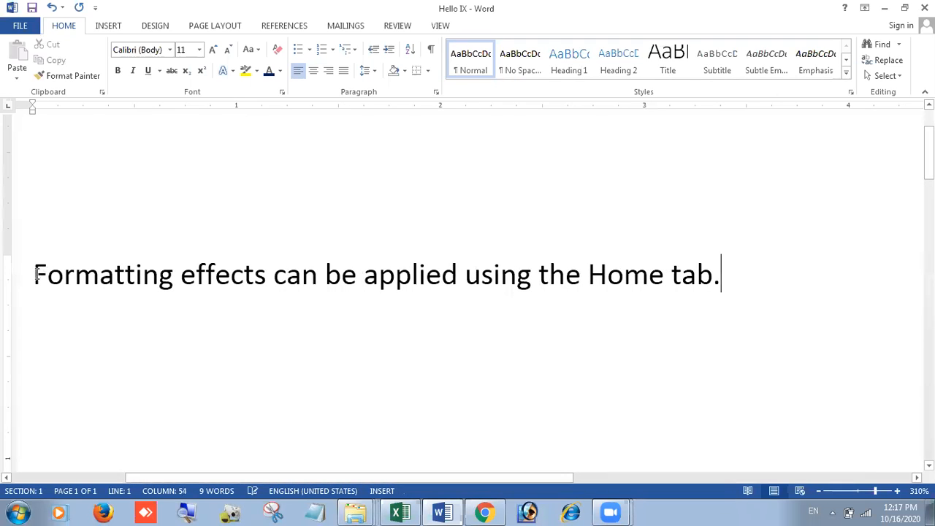
drag(31, 272, 737, 257)
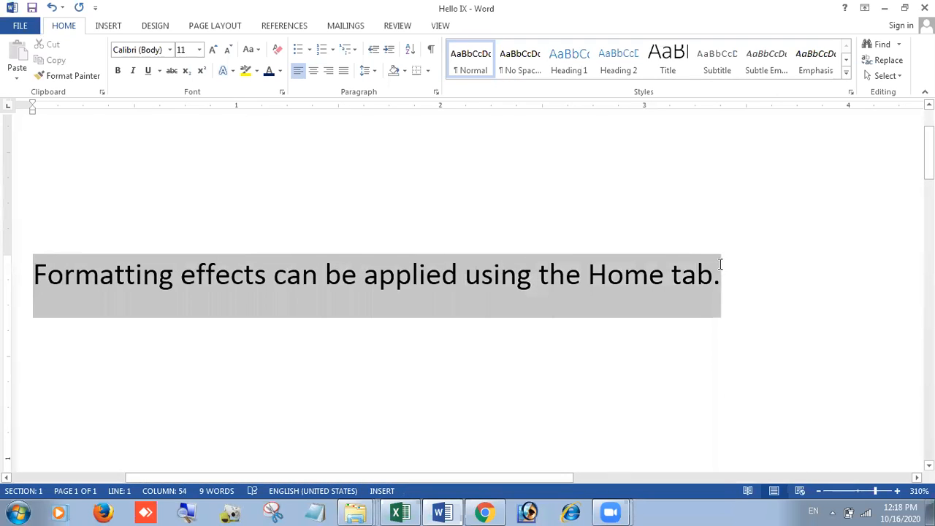
Step: Set the sentence in Arial and retype 'Home' as lowercase 'home'
click(251, 48)
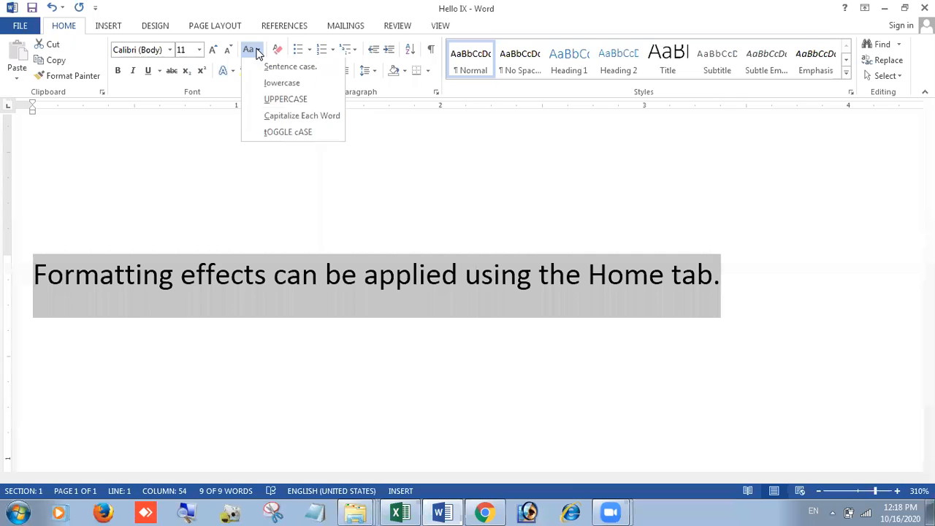
click(263, 65)
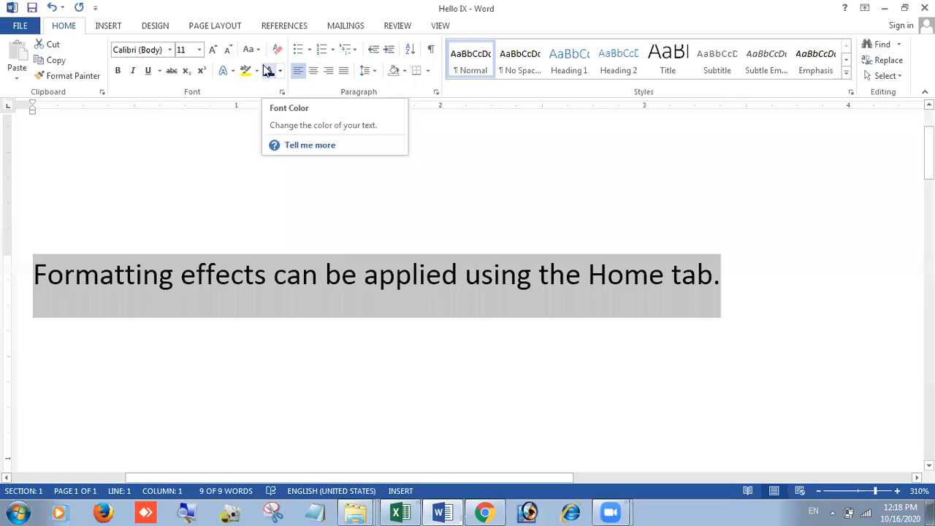
click(170, 50)
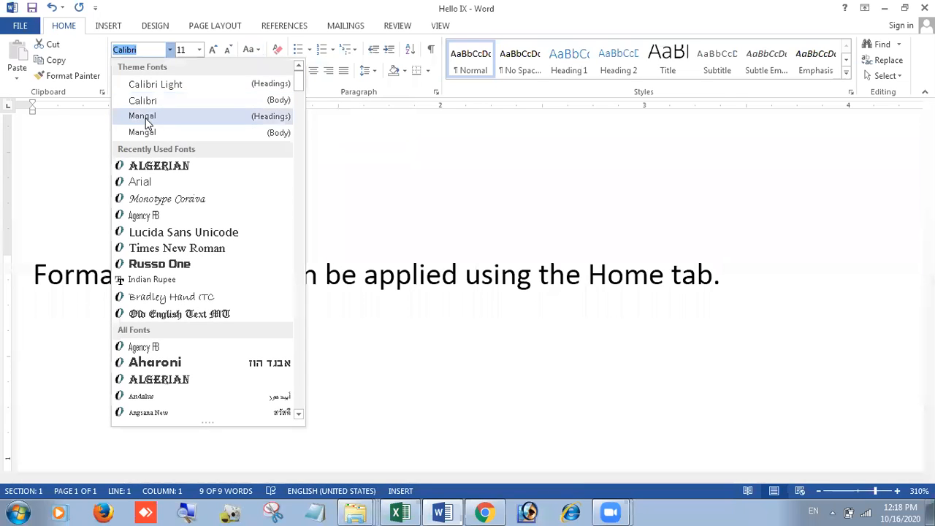
click(154, 183)
click(653, 285)
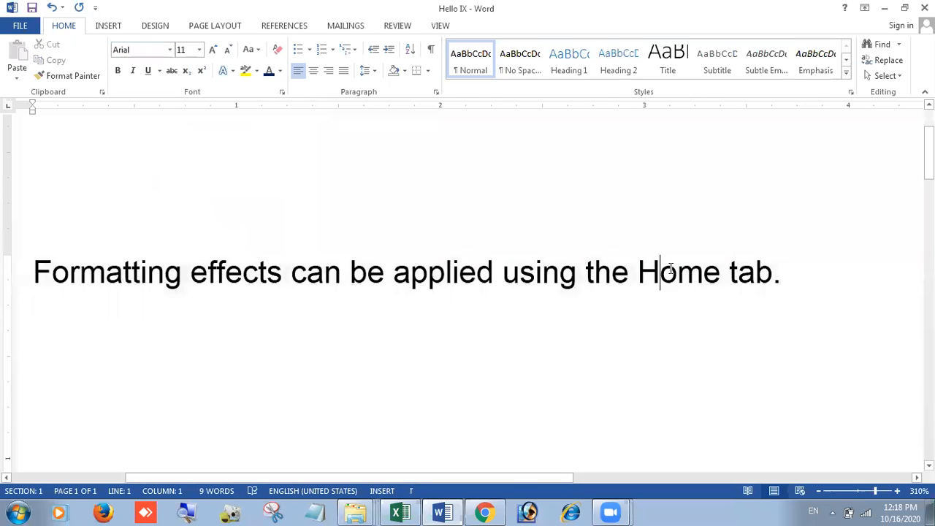
key(BackSpace)
text(h)
Step: Make the whole sentence lowercase with Change Case, after undoing a first attempt
drag(34, 272, 638, 275)
click(555, 319)
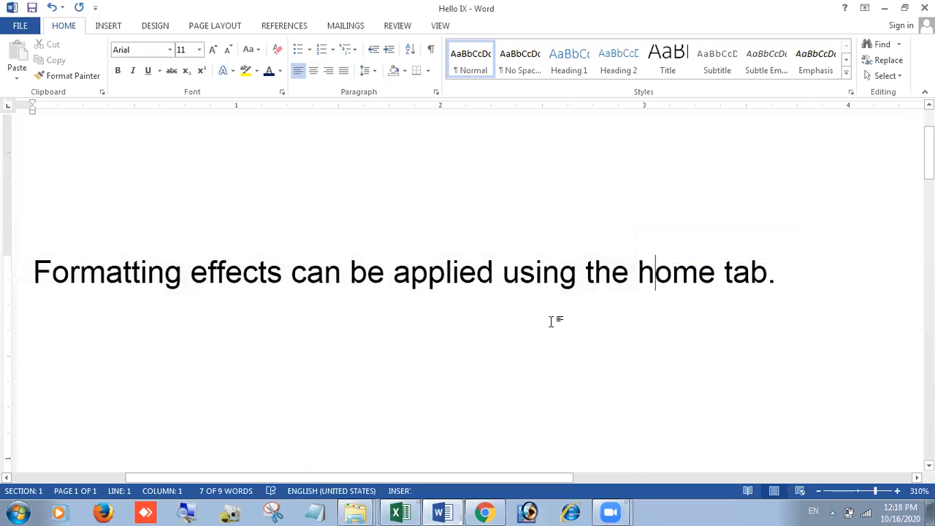
drag(34, 271, 781, 282)
click(248, 50)
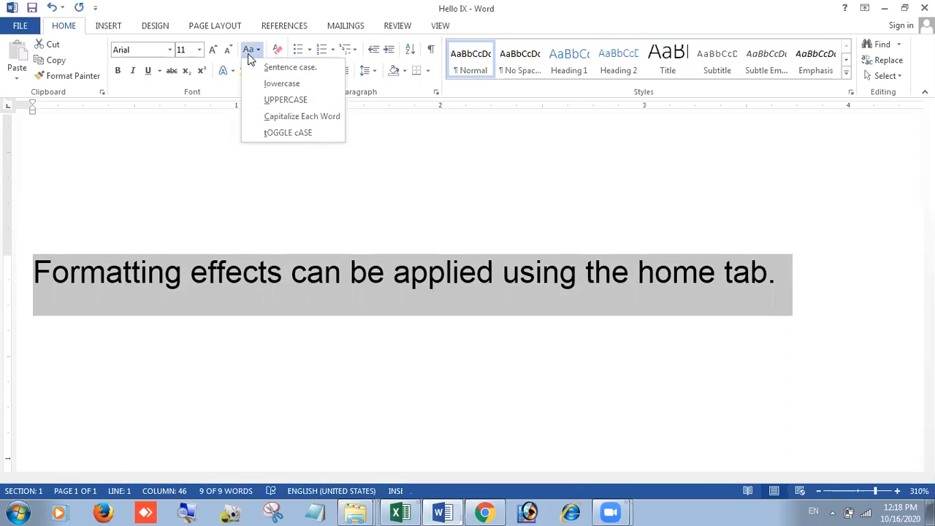
click(261, 82)
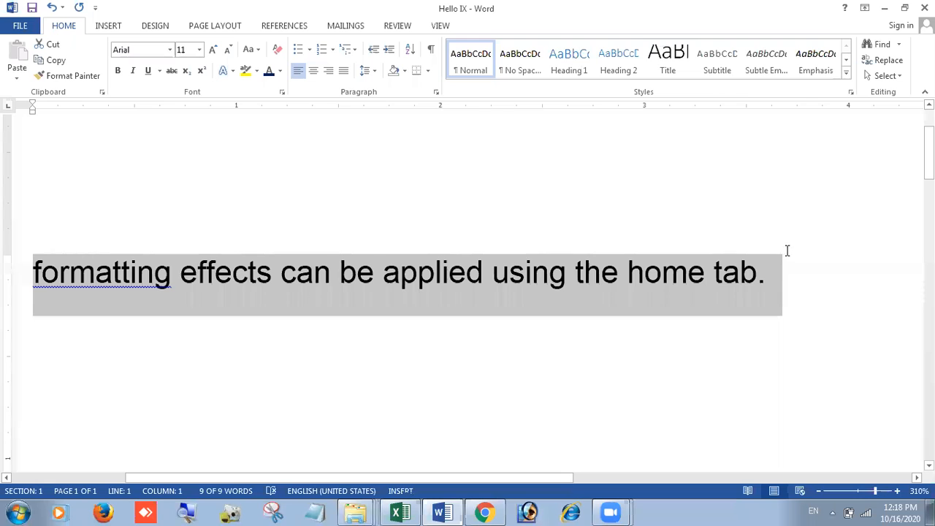
key(ctrl+z)
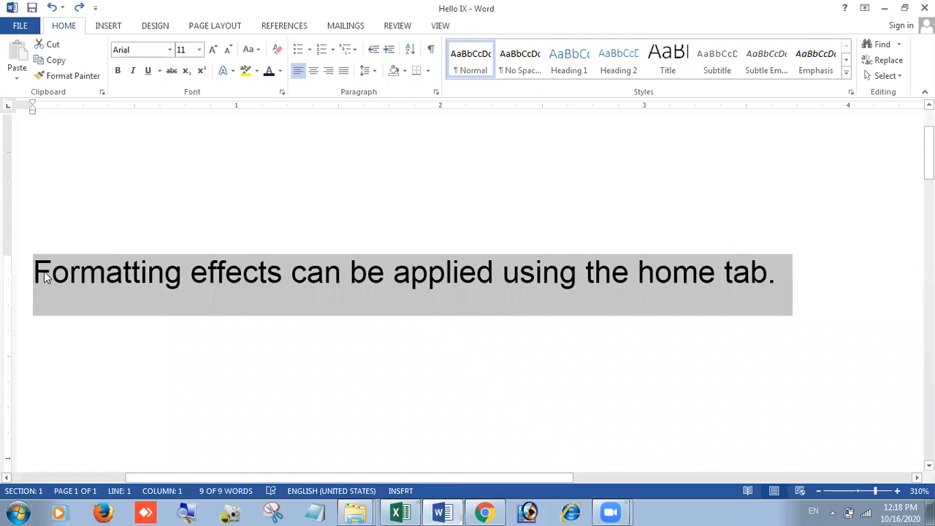
click(251, 51)
click(263, 88)
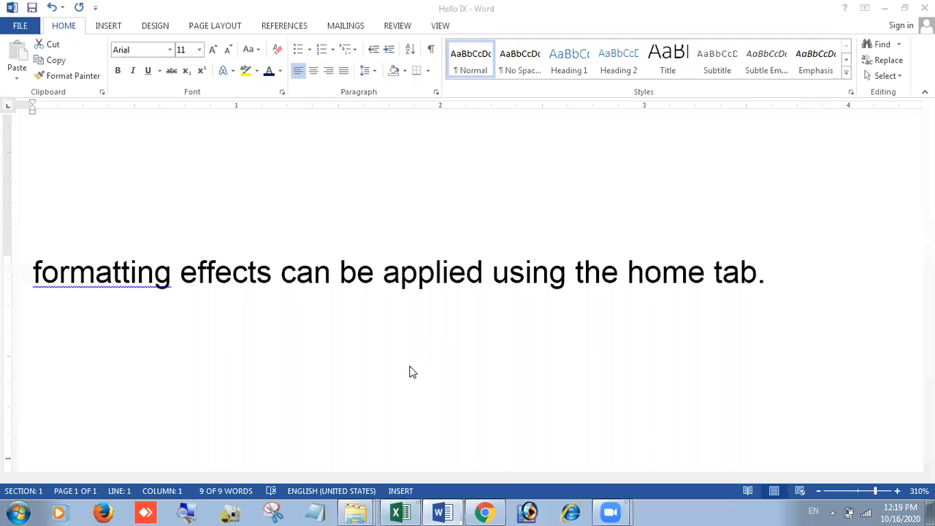
Step: Select the entire lowercase sentence line
triple_click(38, 276)
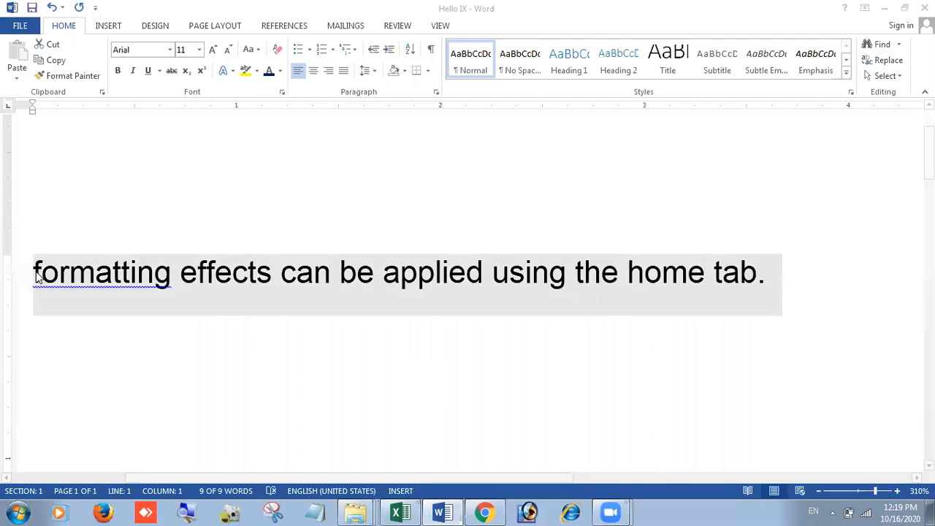
Step: Change the sentence to UPPERCASE, then to Capitalize Each Word
click(251, 48)
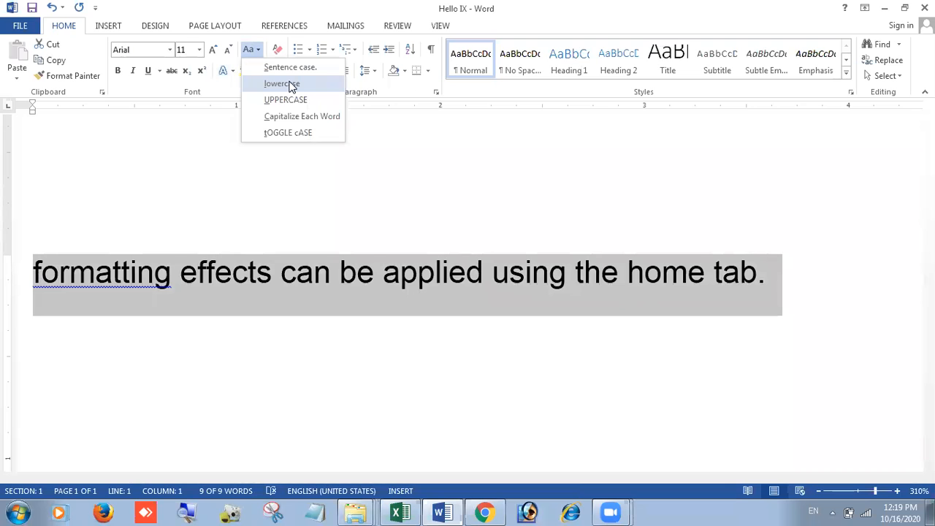
click(297, 102)
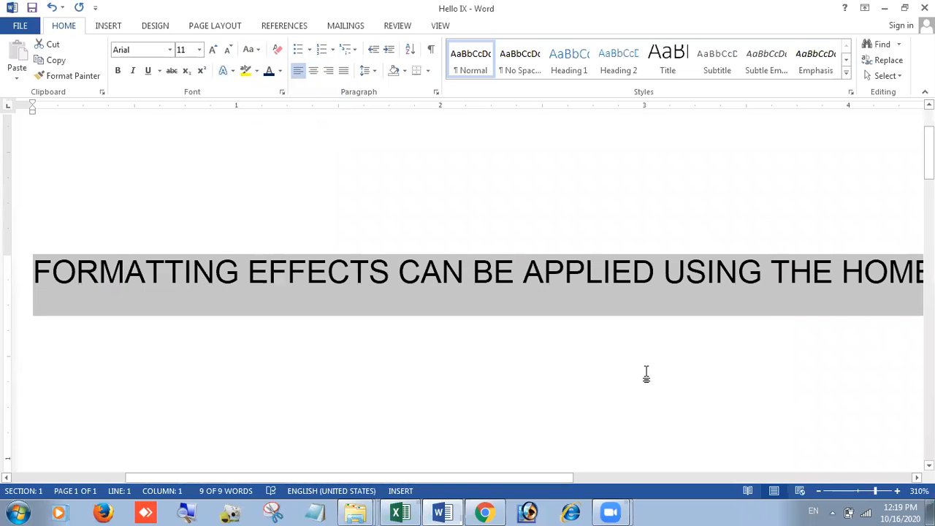
scroll(646, 374, down, 4)
scroll(646, 373, down, 4)
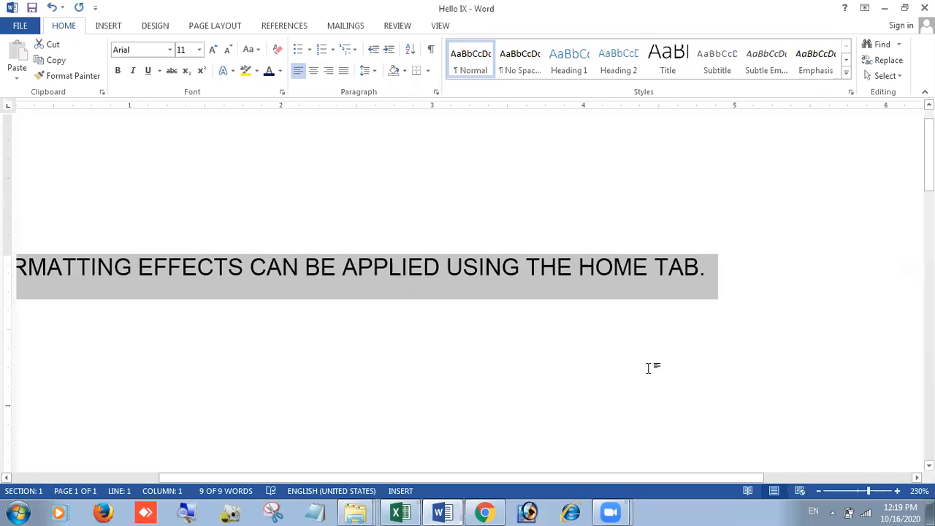
drag(539, 479, 465, 472)
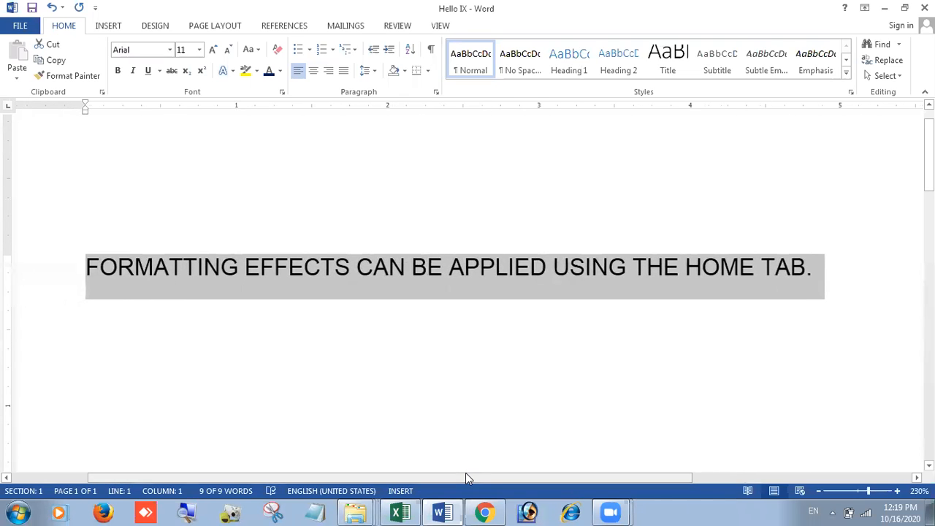
click(255, 49)
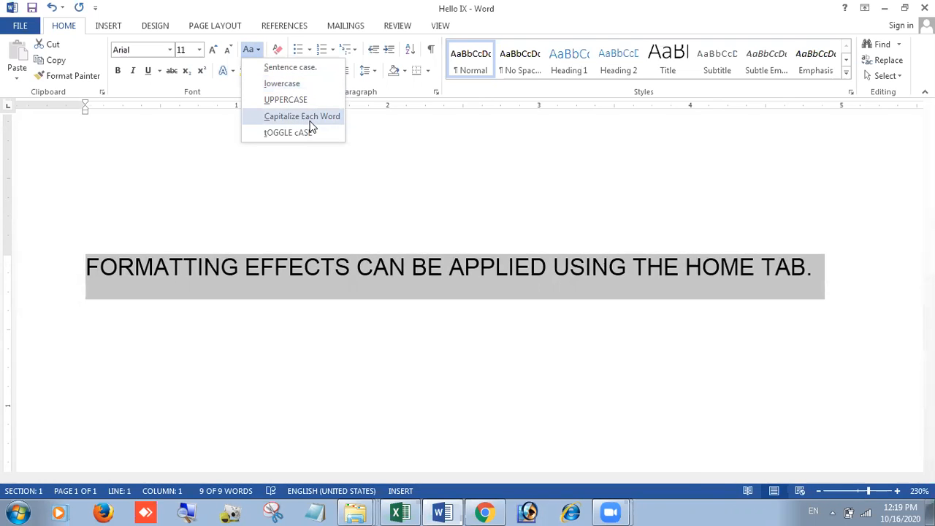
click(301, 117)
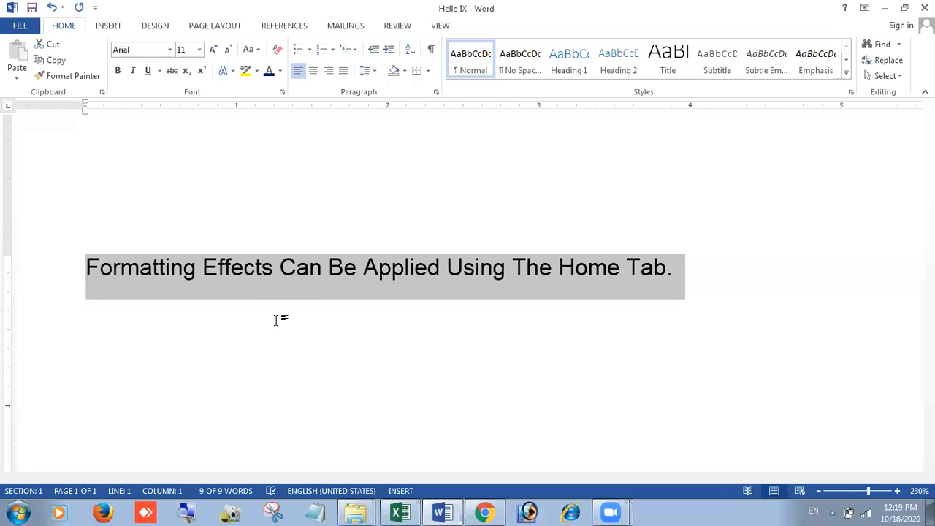
Step: Apply tOGGLE cASE to flip every letter in the sentence
click(251, 49)
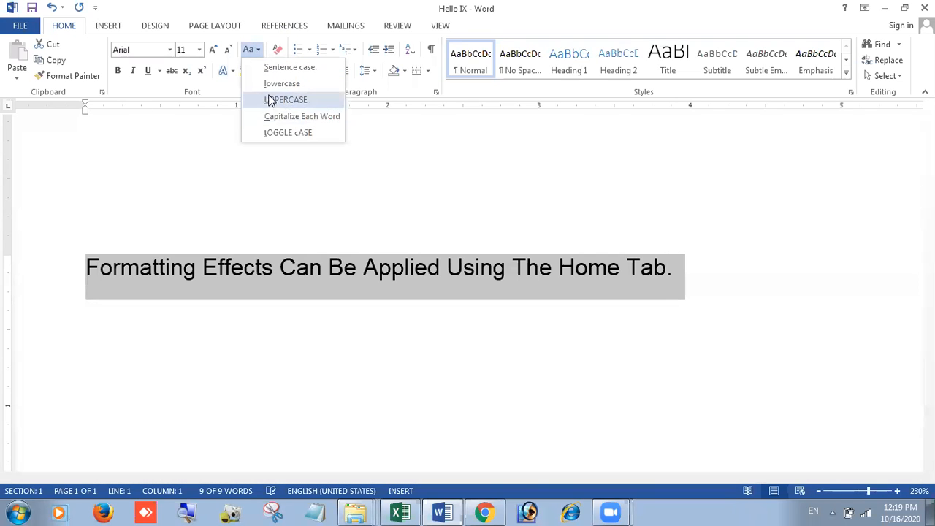
click(296, 135)
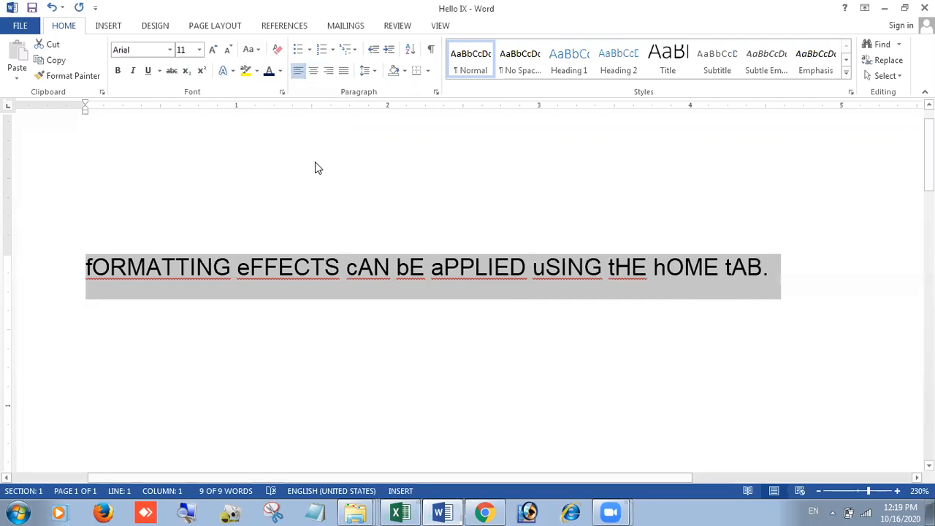
click(225, 353)
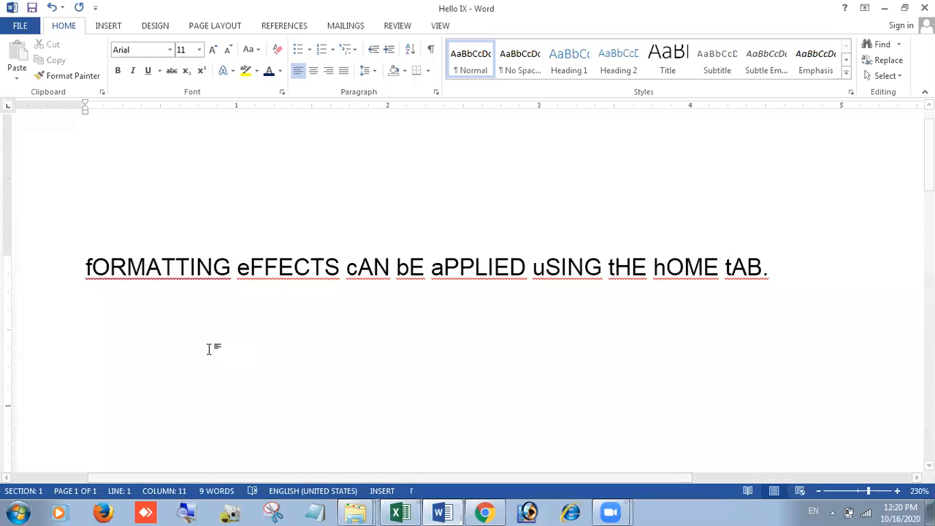
Step: Highlight each word's lowercase first letter, then clear the sentence back to Calibri (Body) 11
drag(86, 272, 241, 269)
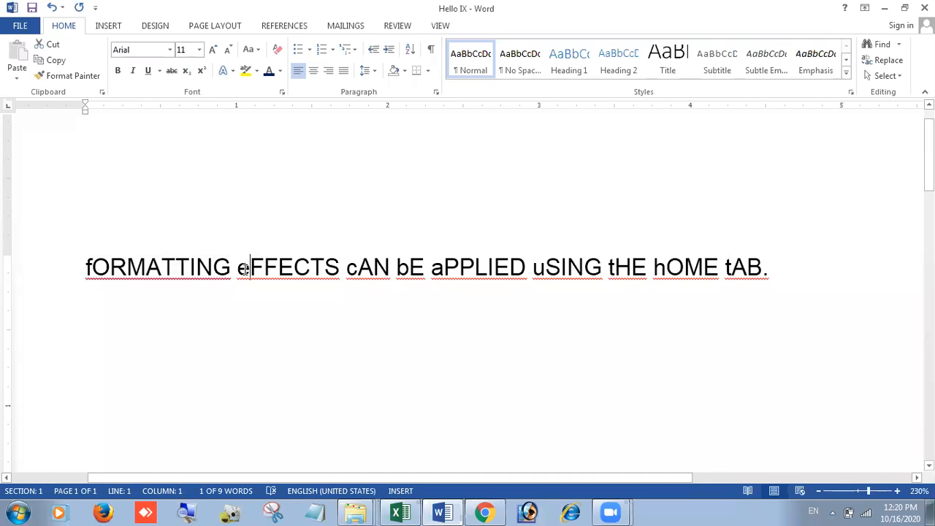
drag(356, 272, 348, 271)
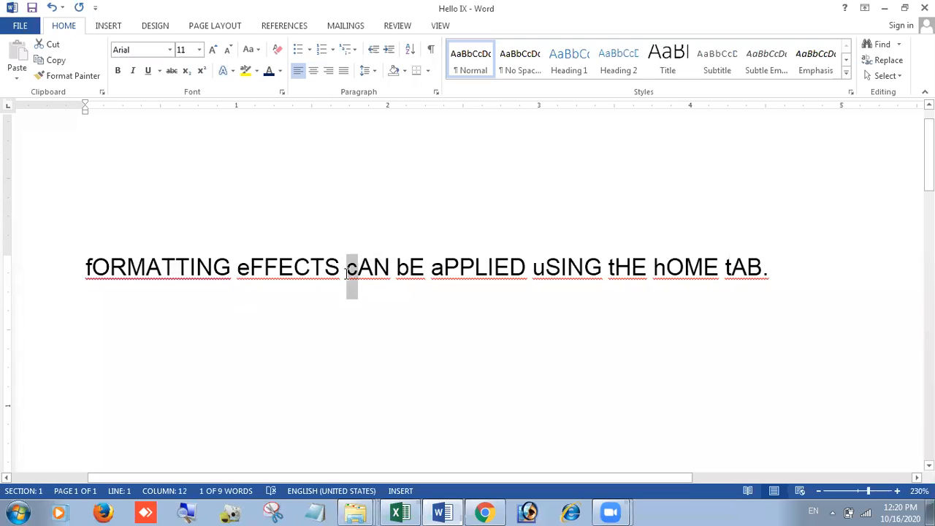
drag(404, 270, 432, 269)
click(443, 268)
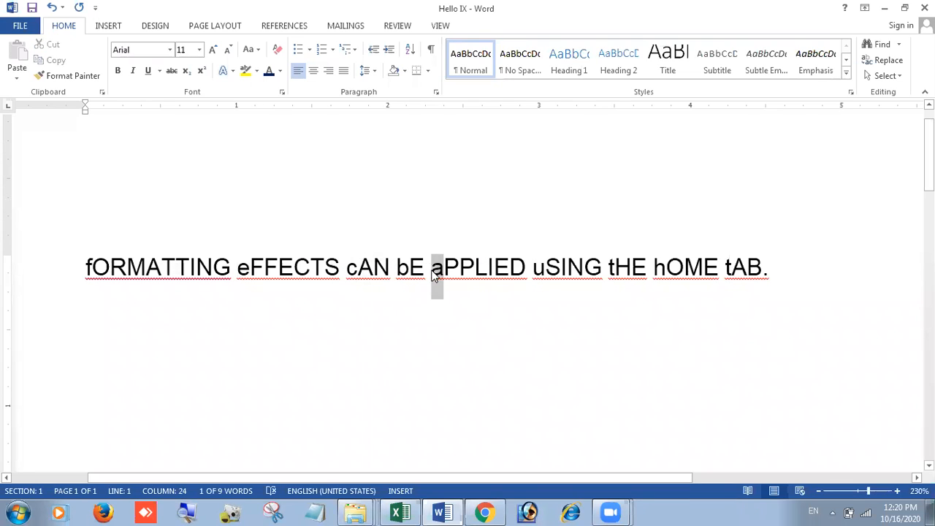
drag(544, 269, 534, 270)
click(529, 270)
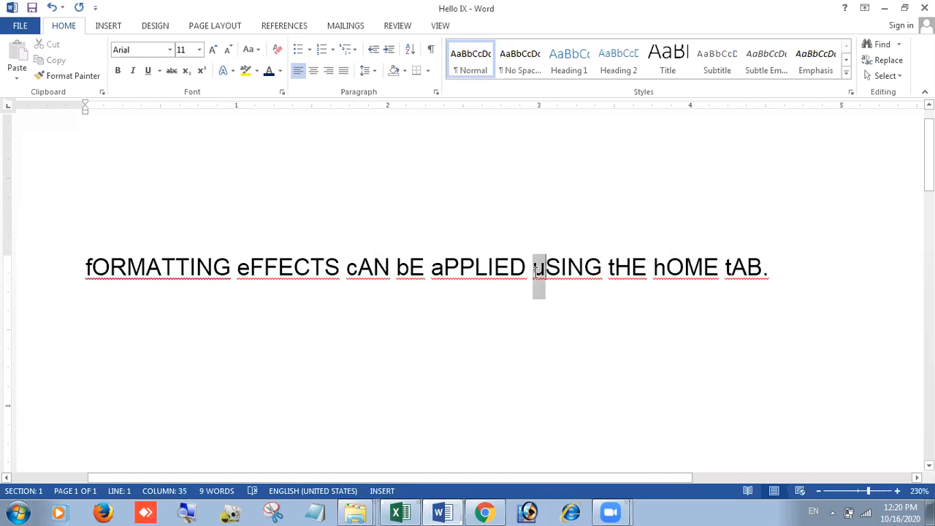
click(612, 268)
drag(612, 270, 608, 270)
drag(667, 270, 656, 269)
drag(733, 269, 725, 269)
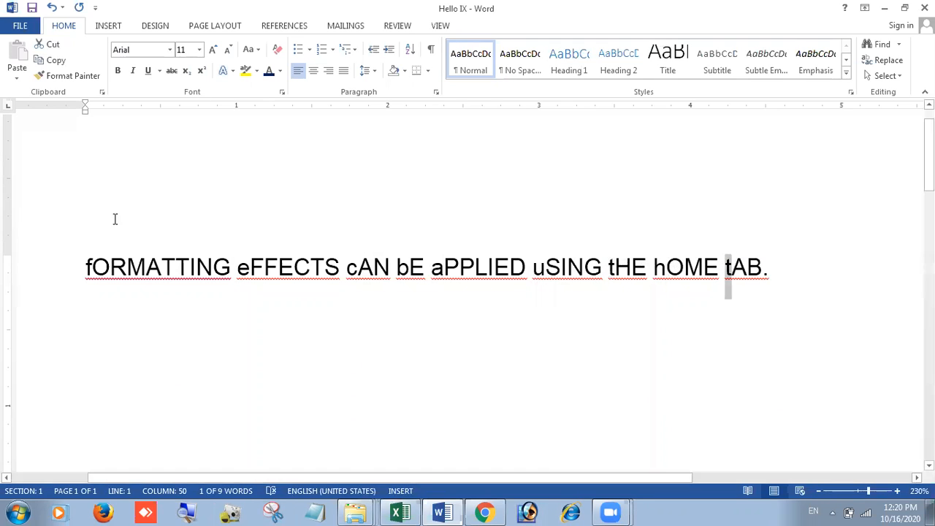
click(35, 271)
click(278, 49)
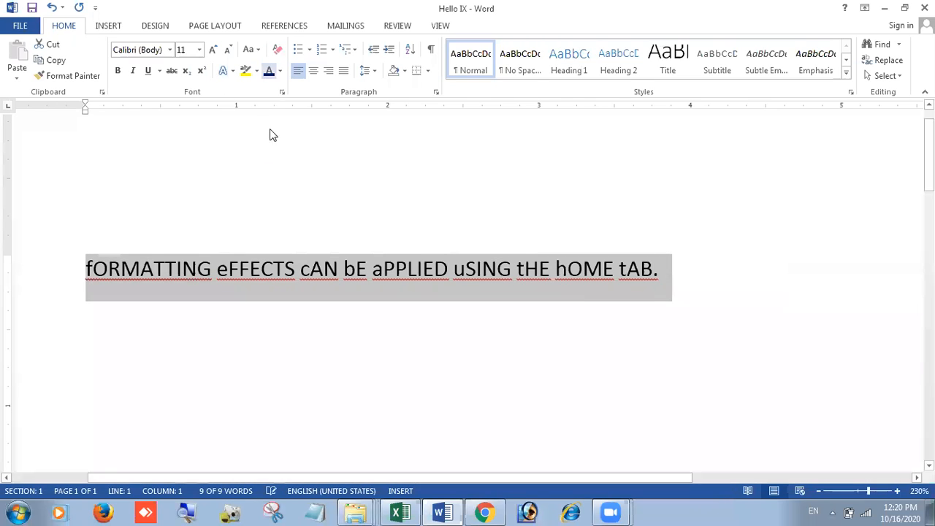
Step: Apply Sentence case to the line and reselect it
click(255, 50)
click(267, 67)
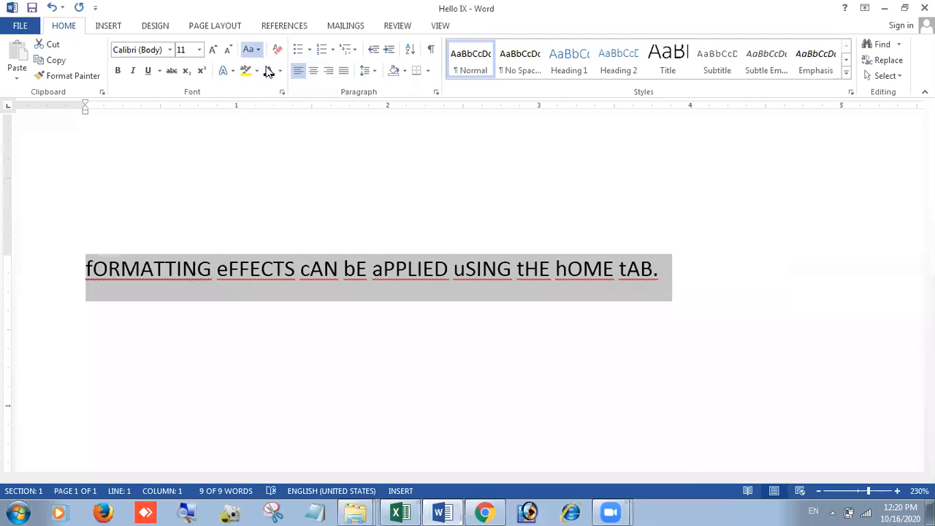
click(610, 274)
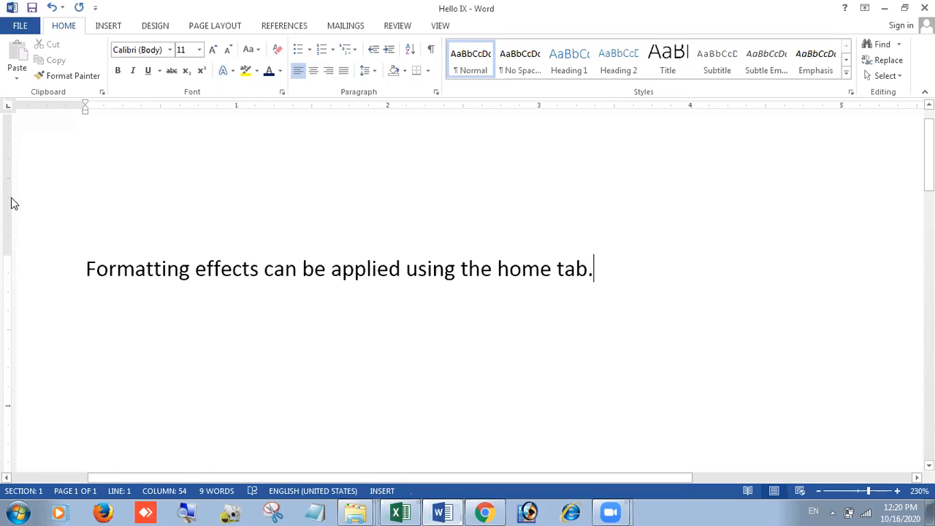
click(54, 285)
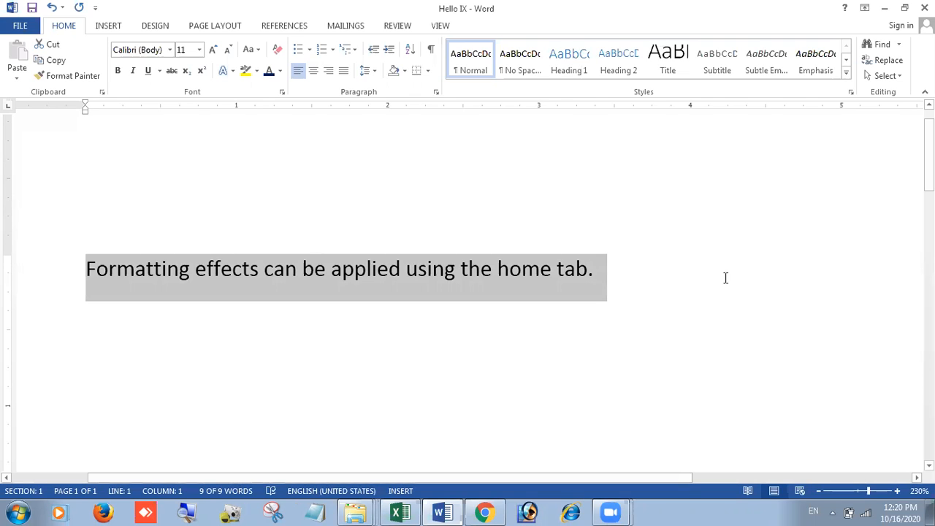
Step: Replace the whole sentence with 'H2O' at 36 pt and select the 2
click(726, 277)
text(H)
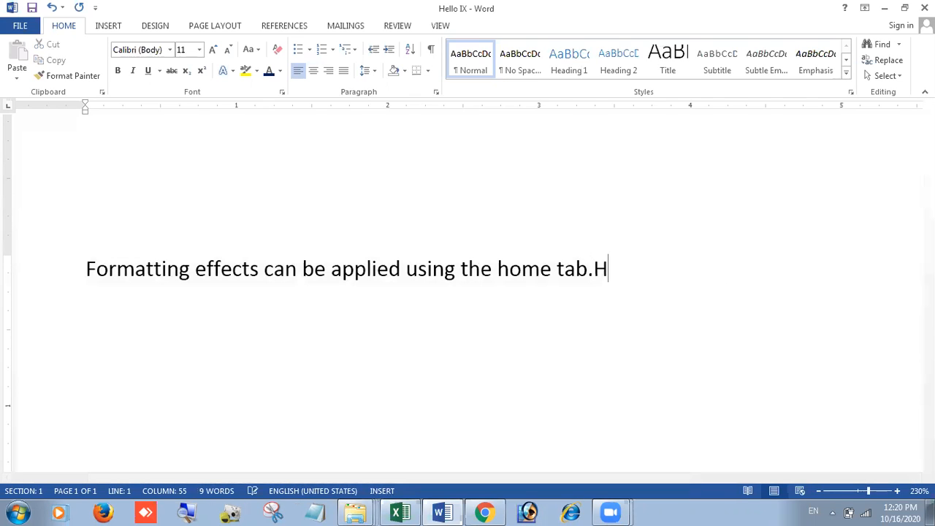
key(ctrl+a)
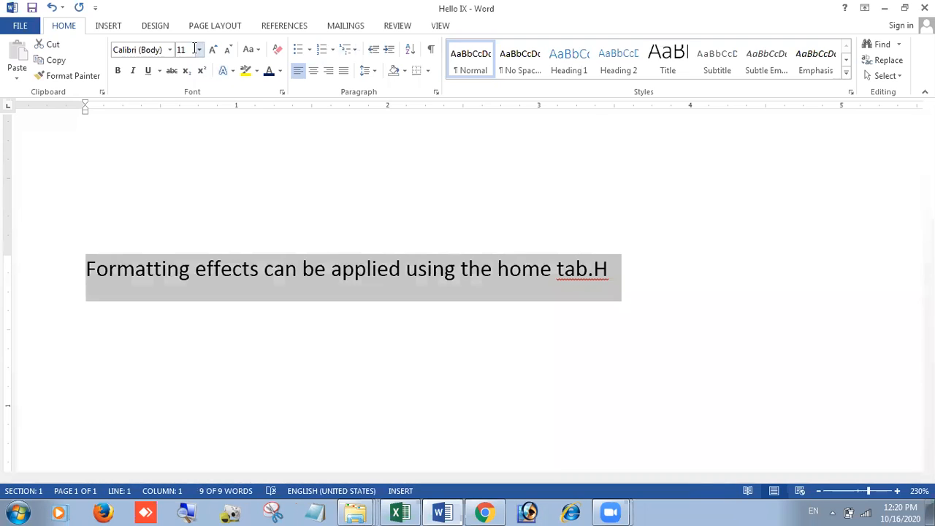
click(198, 50)
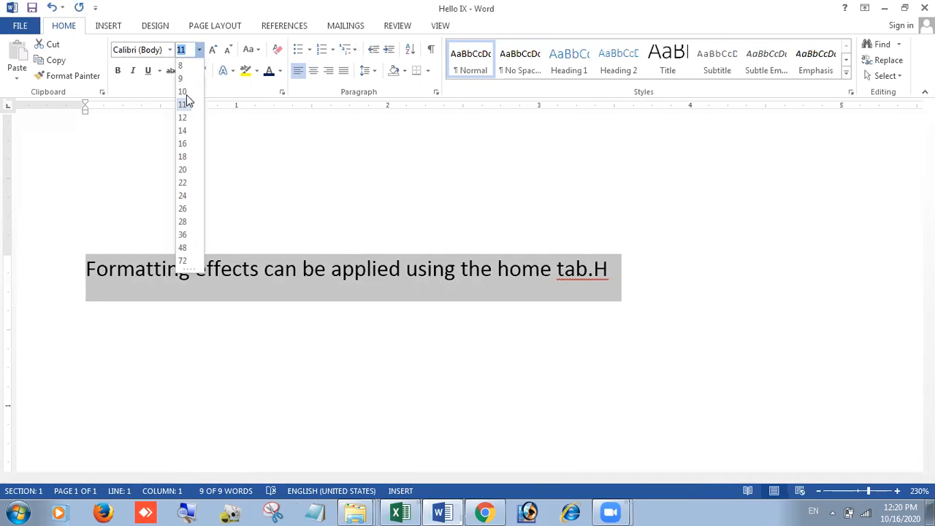
click(183, 235)
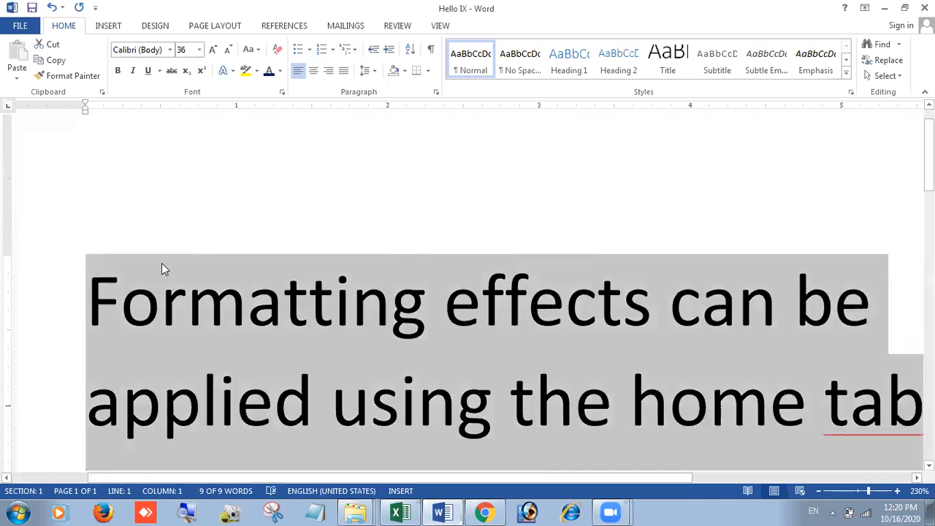
text(H2O)
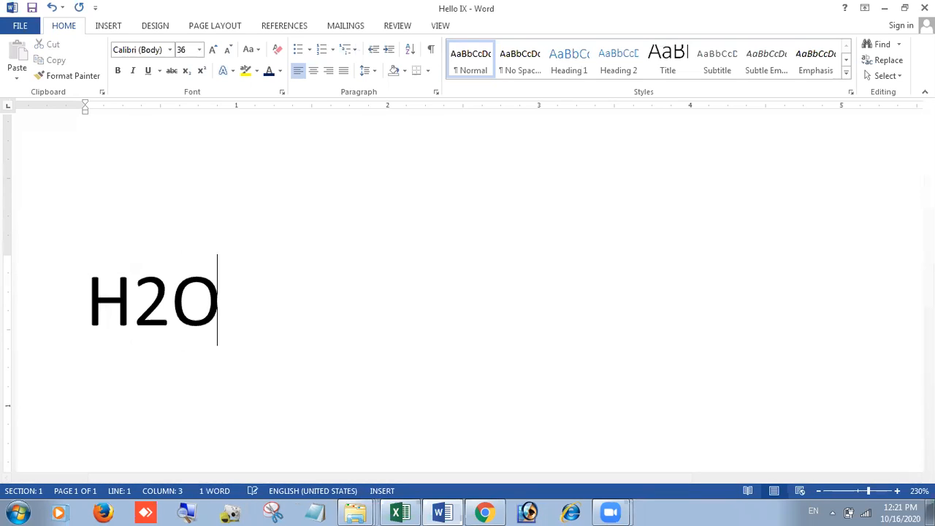
drag(170, 292, 133, 296)
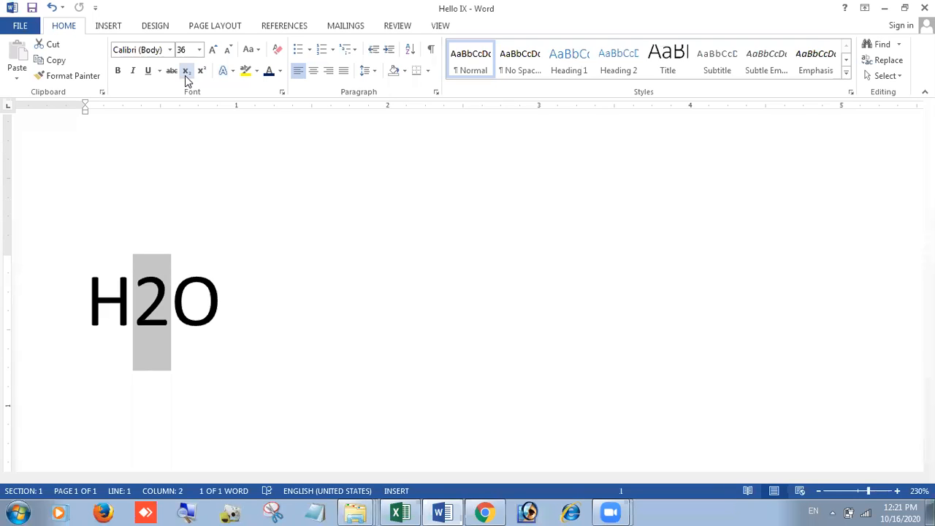
Step: Subscript the 2 so it reads H₂O, then start a new line after it
click(553, 474)
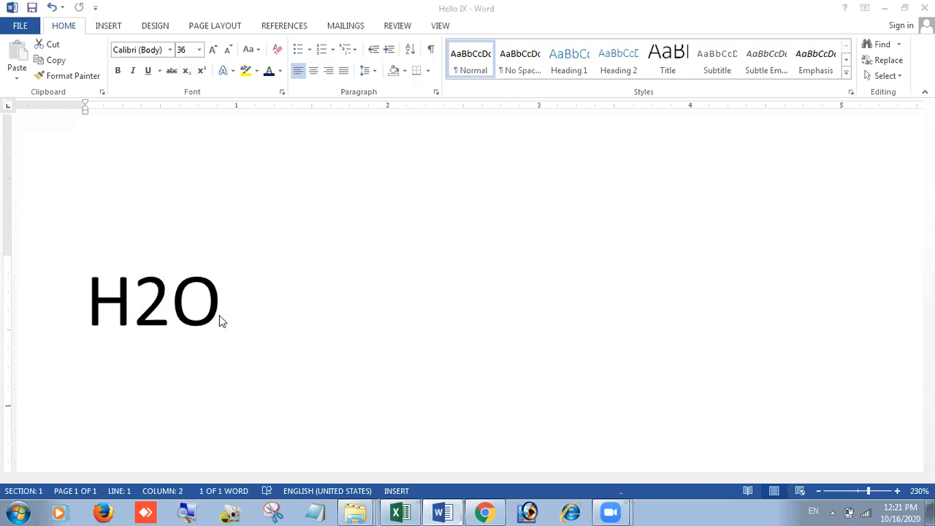
click(168, 313)
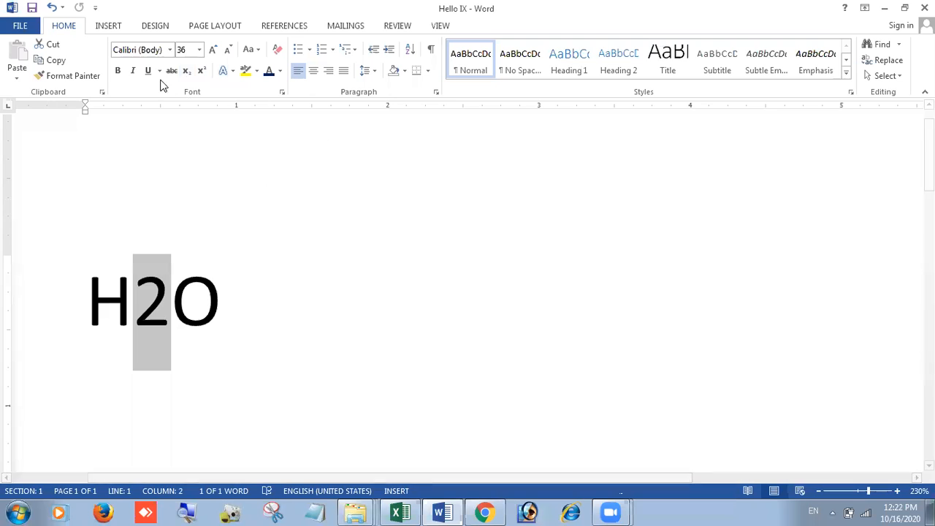
click(186, 71)
click(238, 290)
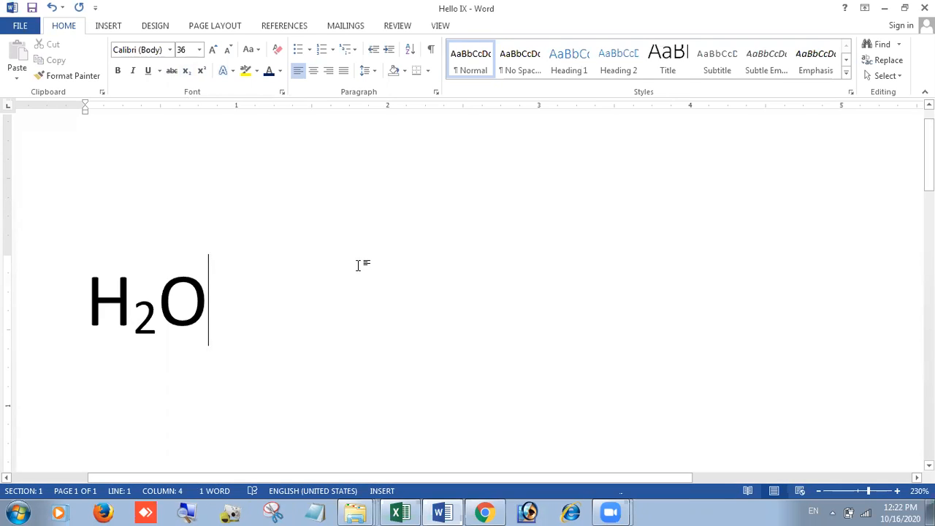
key(ctrl+z)
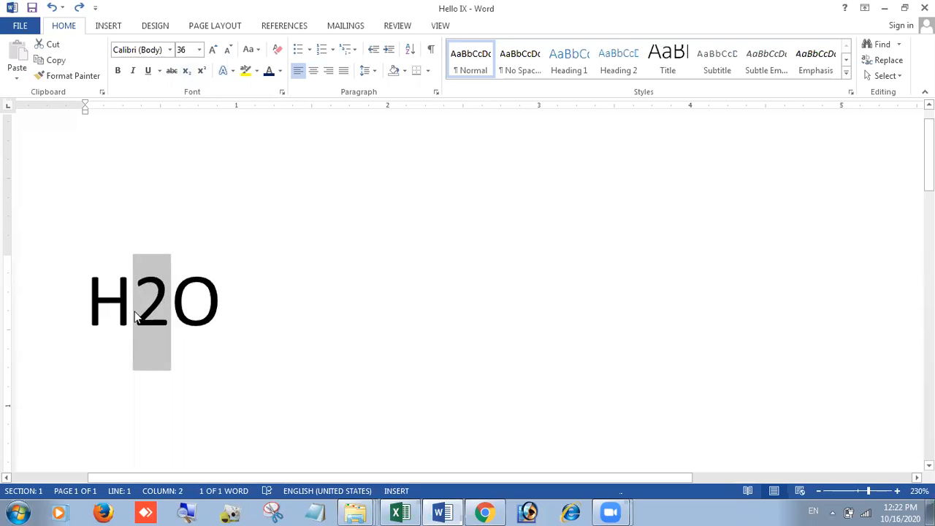
click(188, 76)
click(706, 286)
key(Return)
scroll(462, 326, down, 2)
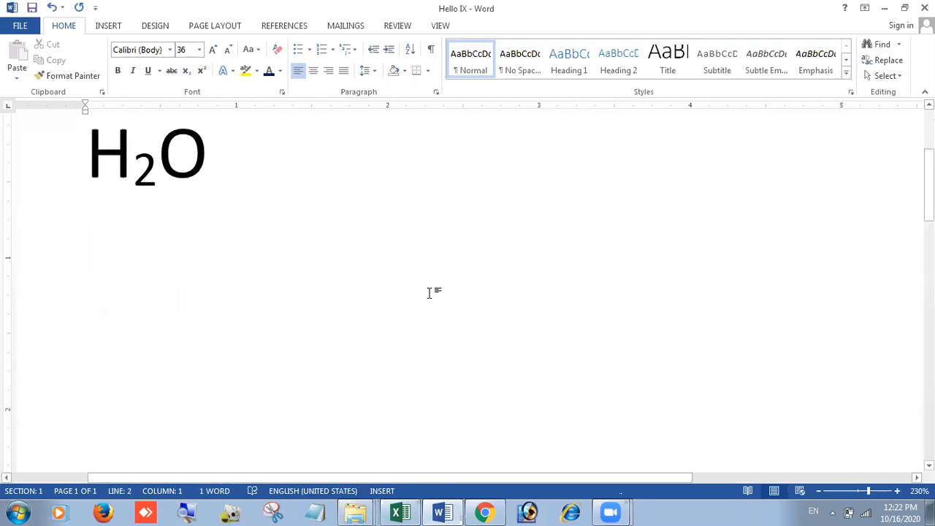
Step: Type 'a2+b2+2ab' on the new line, undoing AutoCorrect's capital A
key(Caps_Lock)
text(A2)
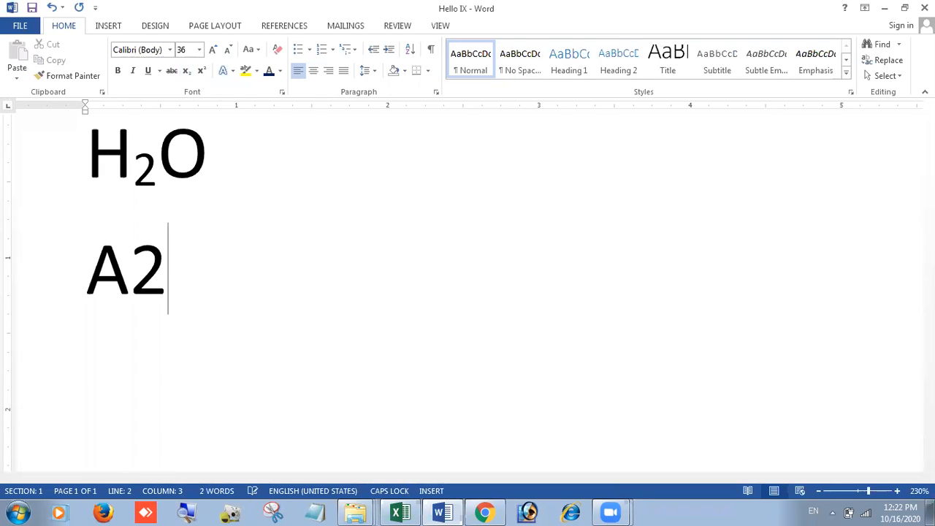
key(BackSpace)
key(BackSpace)
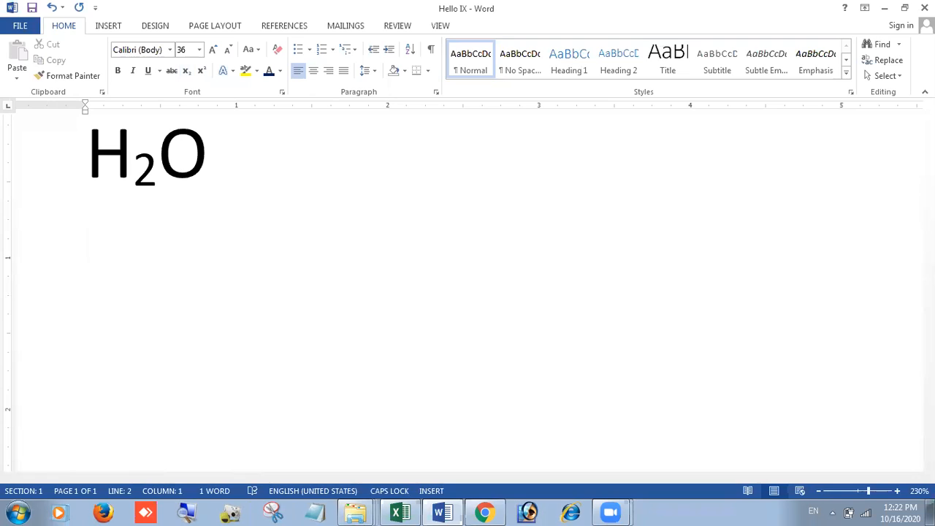
key(Caps_Lock)
text(a2)
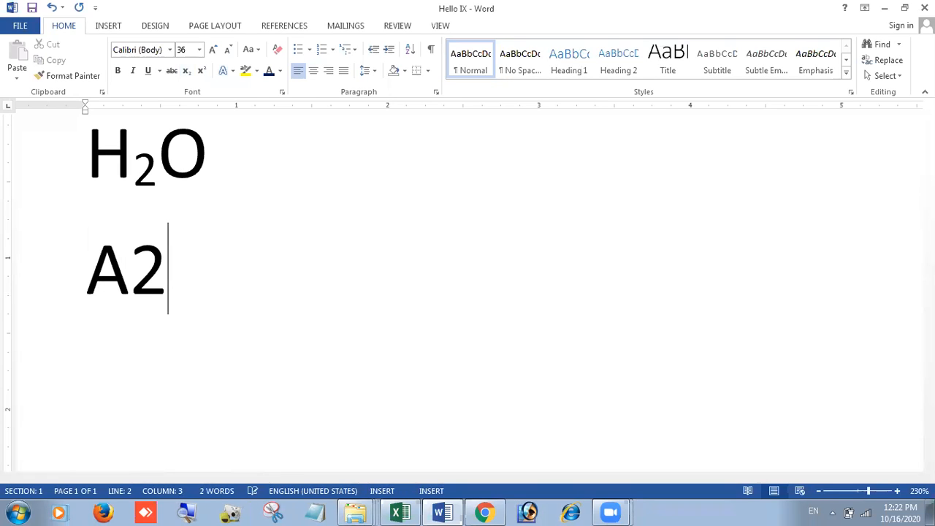
key(ctrl+z)
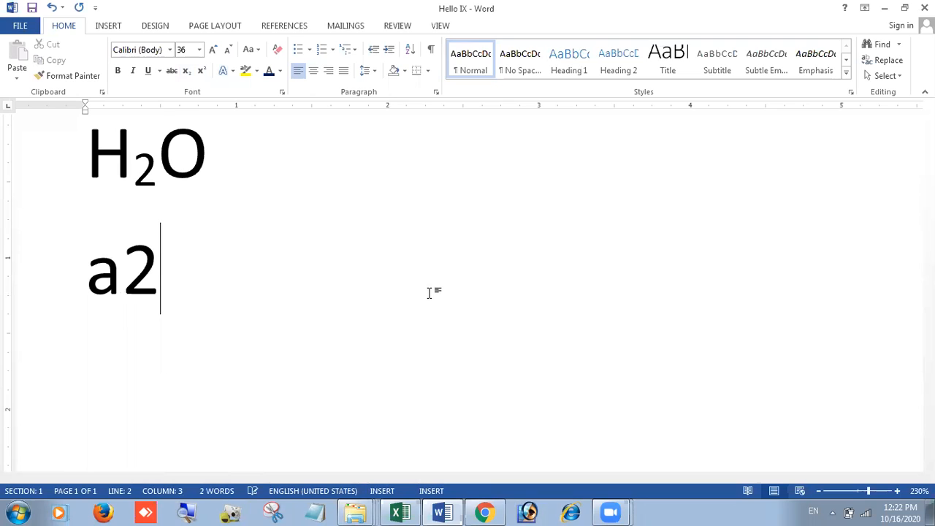
text(+b2)
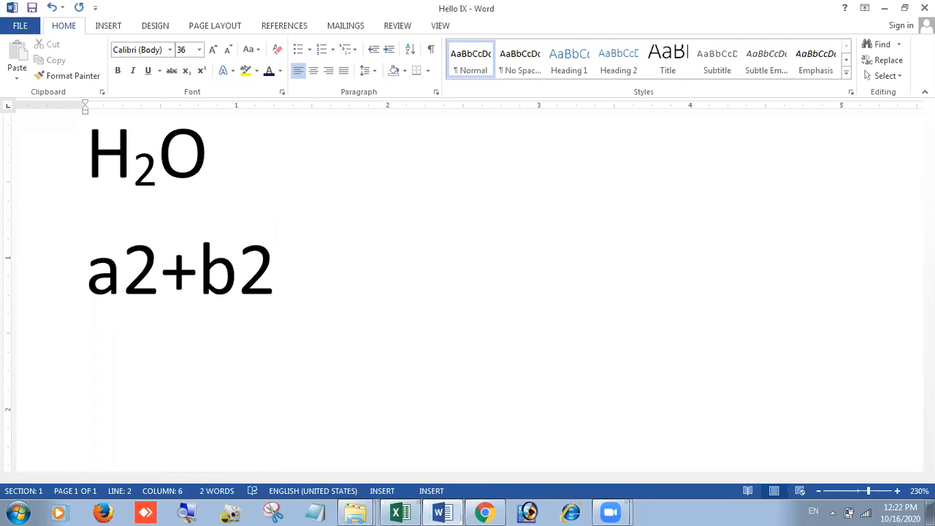
text(+2ab)
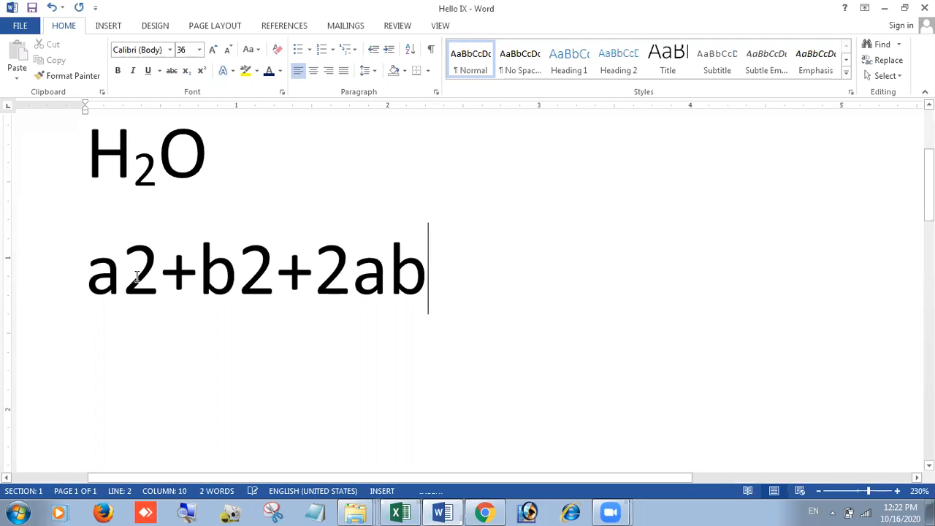
Step: Select the 2 that follows the a in the formula
drag(122, 277, 146, 278)
drag(238, 286, 275, 287)
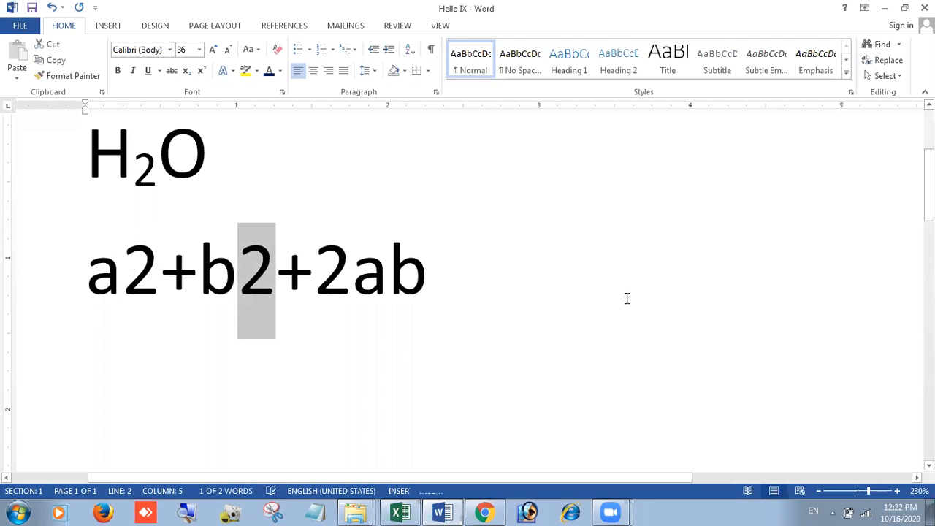
click(138, 276)
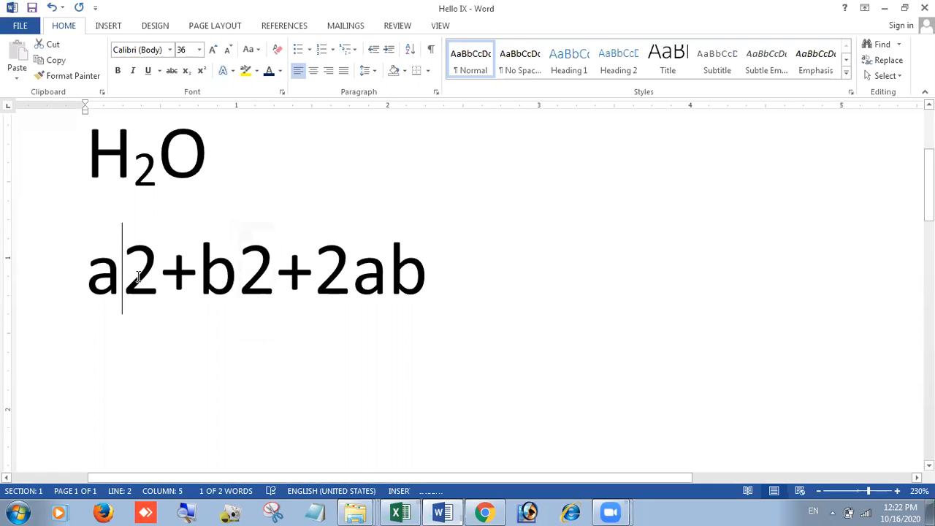
drag(138, 276, 162, 277)
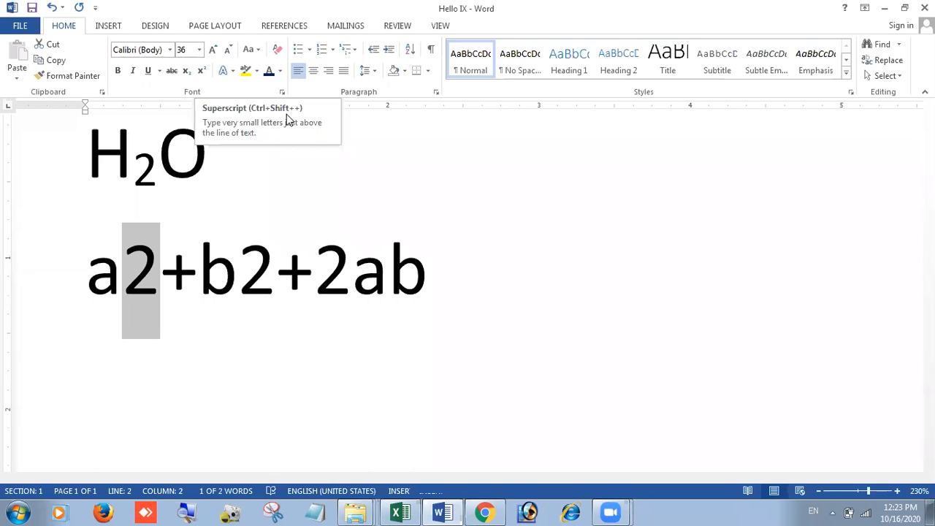
Step: Superscript the 2s after a and b so the formula reads a²+b²+2ab
click(201, 76)
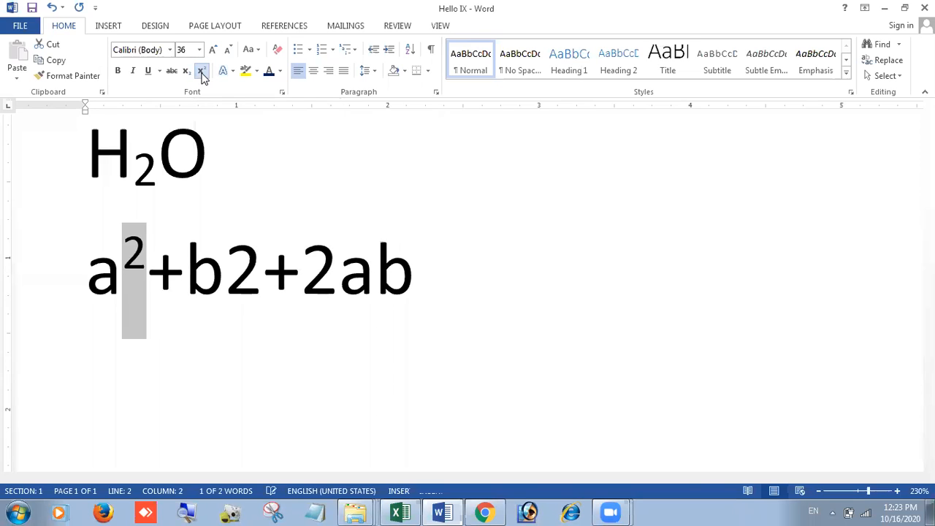
click(225, 328)
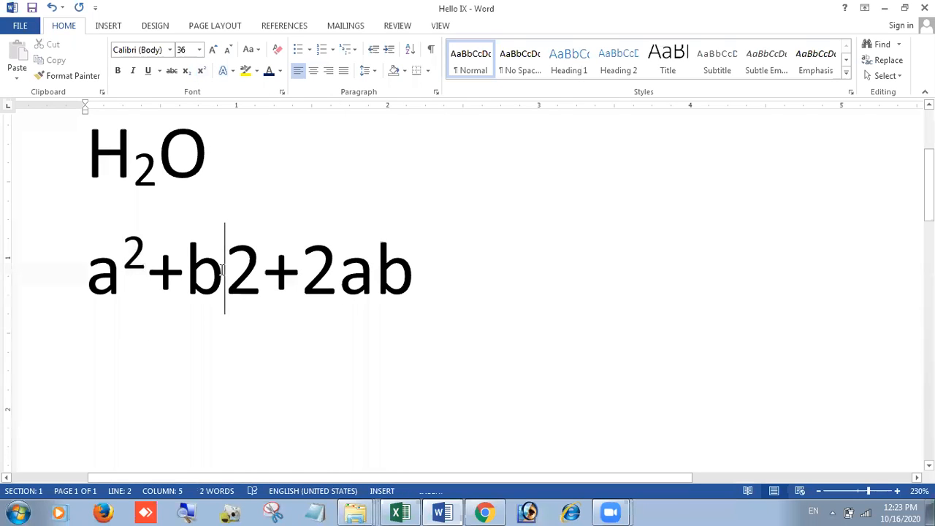
drag(223, 271, 260, 277)
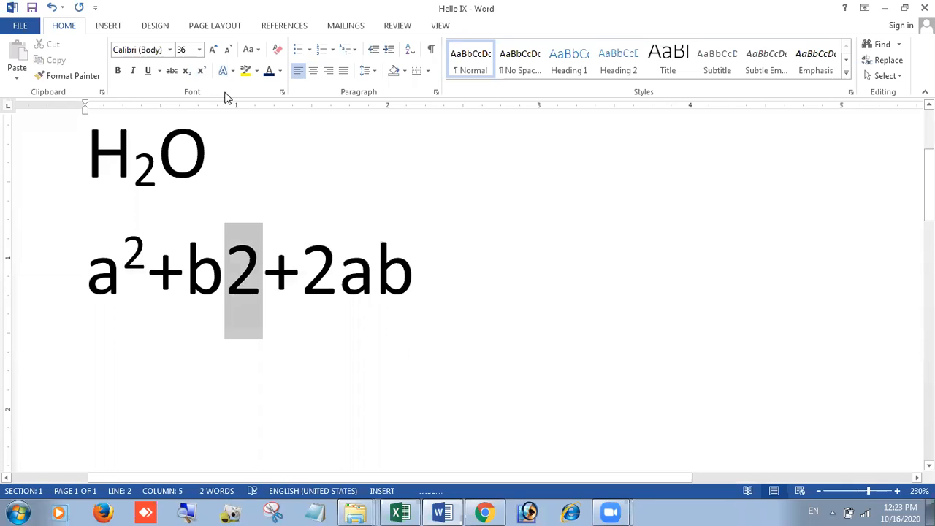
click(201, 71)
drag(325, 284, 302, 282)
click(403, 283)
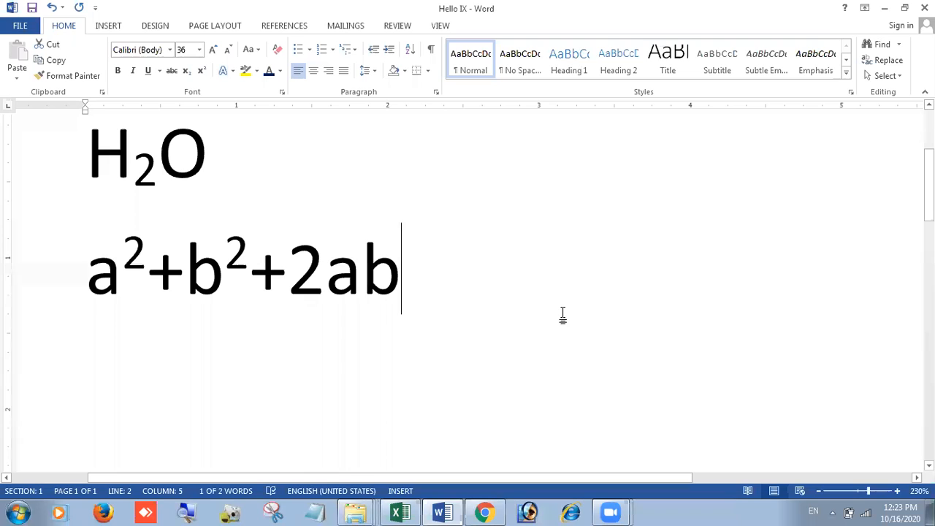
Step: Delete the empty line above H₂O
key(Up)
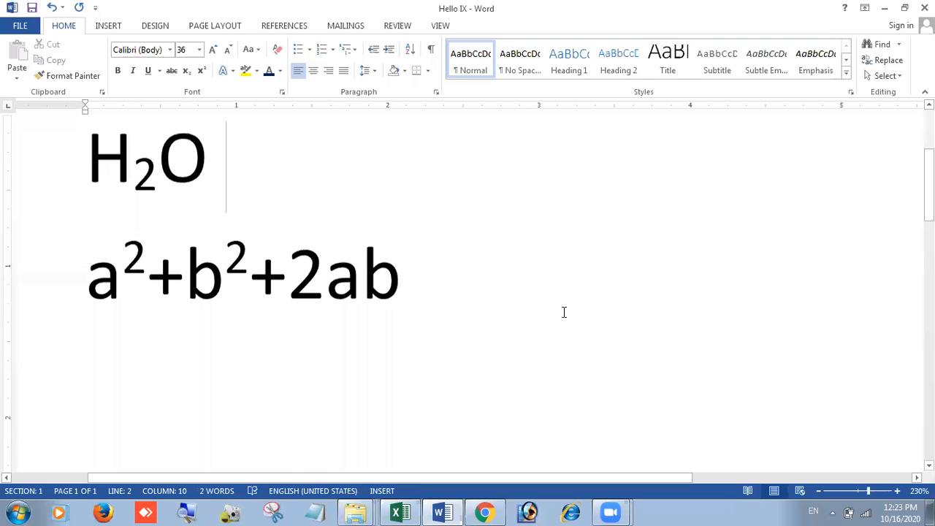
key(ctrl+Home)
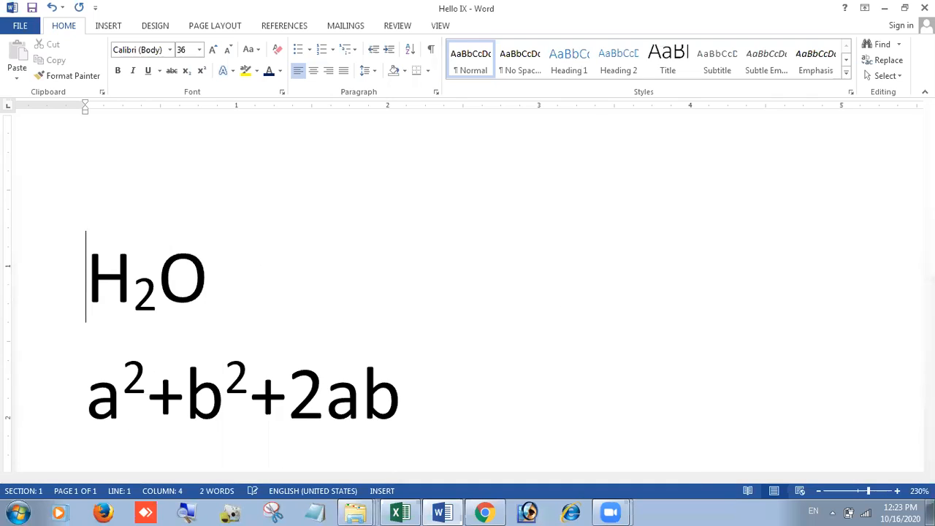
key(Delete)
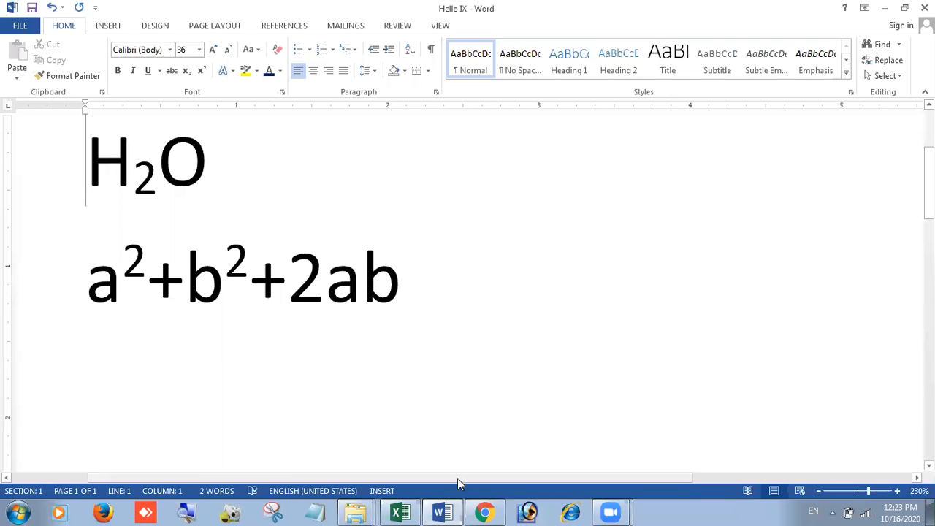
scroll(647, 378, down, 5)
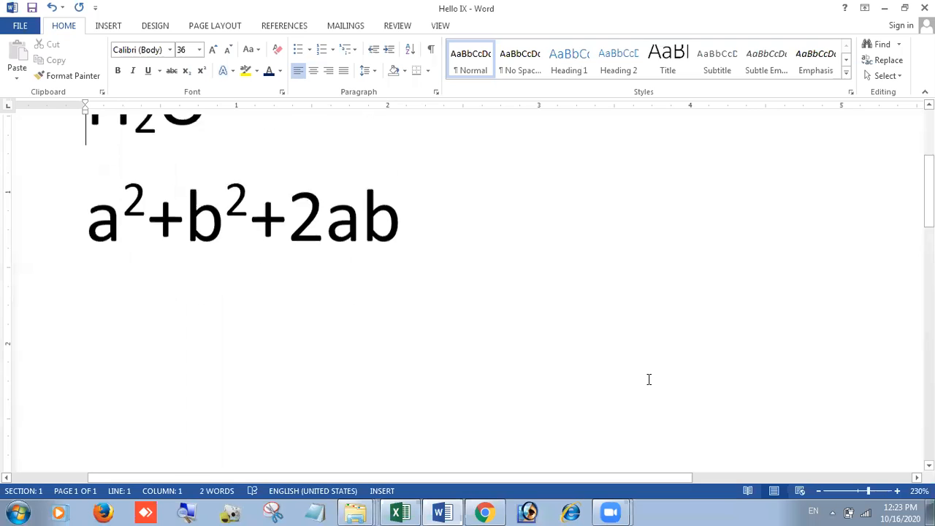
scroll(649, 379, up, 6)
scroll(649, 379, down, 2)
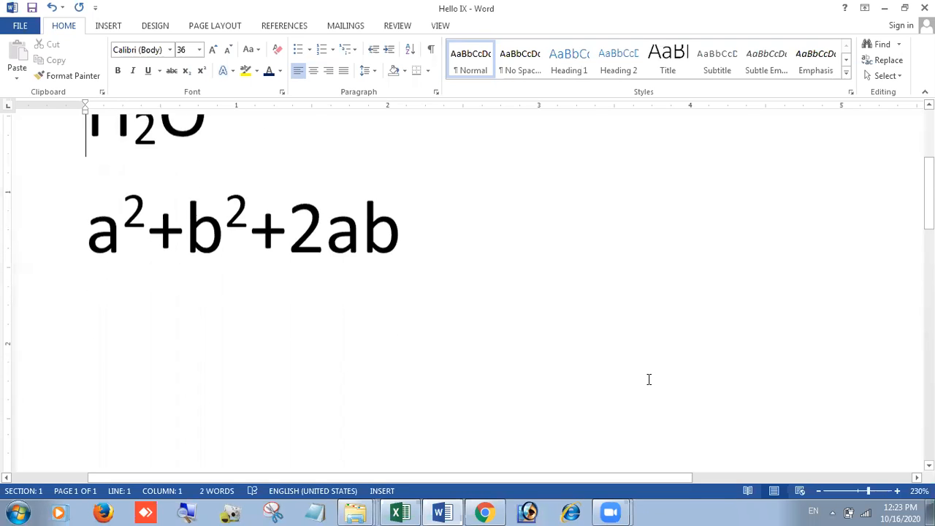
scroll(648, 379, up, 1)
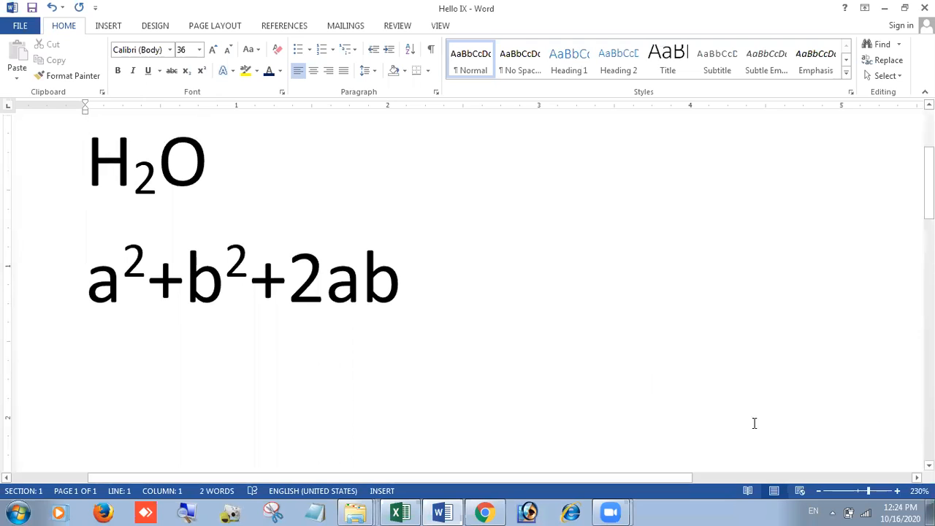
Step: Insert blank lines before H₂O and return the caret to the top line
double_click(229, 177)
click(338, 225)
drag(210, 182, 92, 177)
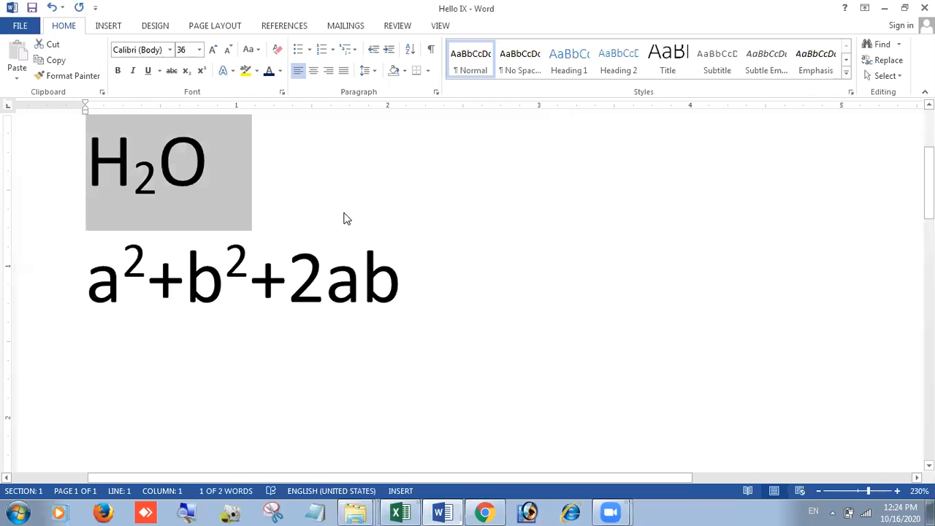
click(94, 173)
key(Return)
key(Return)
key(Down)
key(Up)
key(Up)
key(Up)
key(Up)
key(Up)
key(Up)
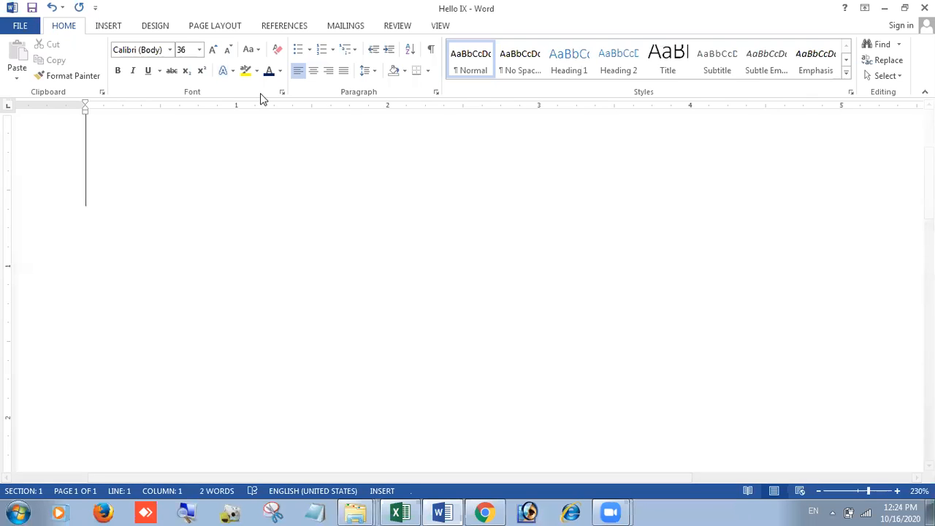
click(200, 49)
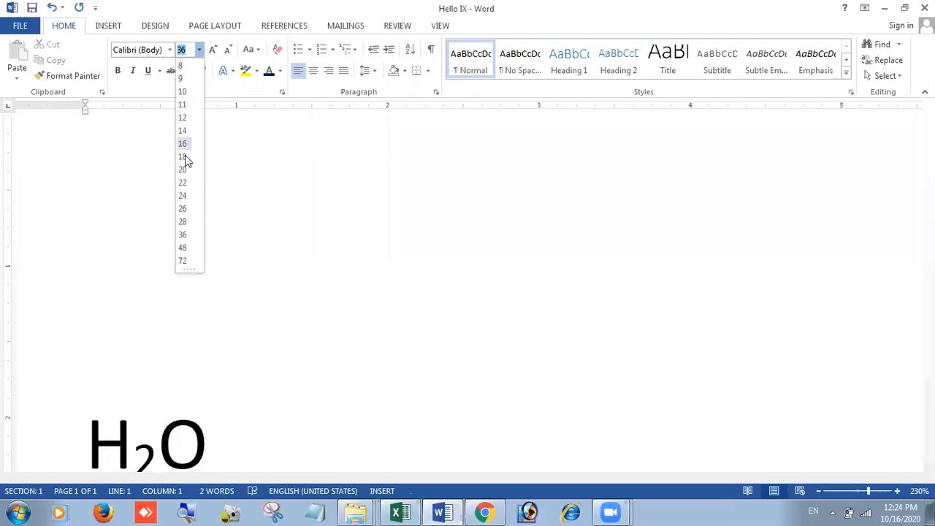
Step: Type 'To make text bold, select the text and press Ctrl+B' at 26 pt on the top line
click(188, 209)
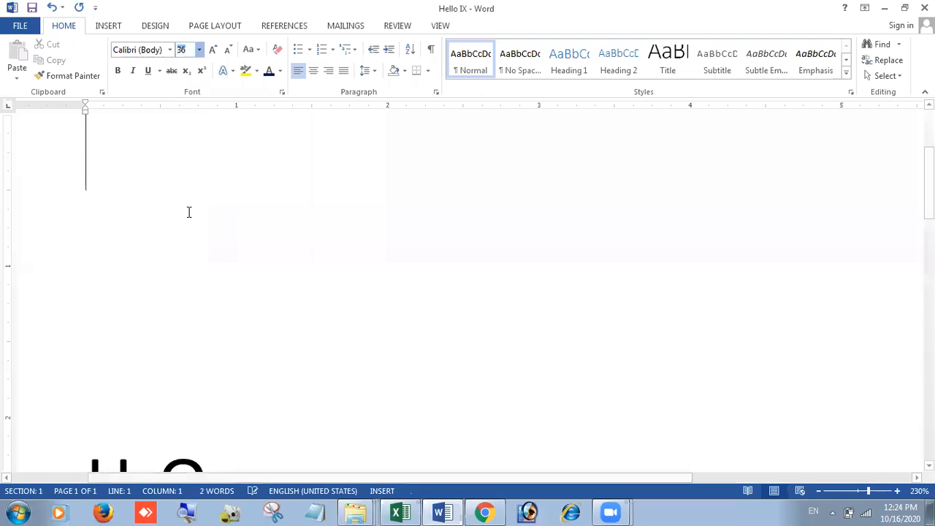
scroll(185, 186, down, 1)
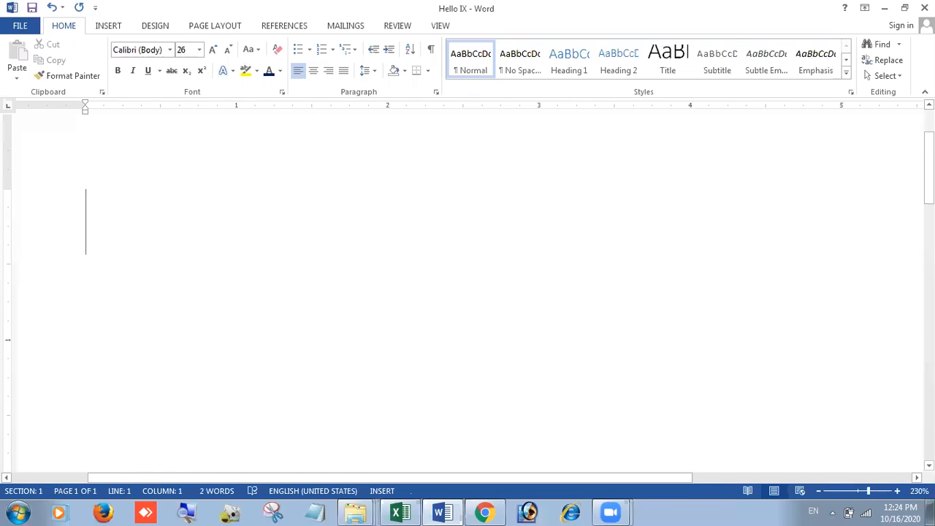
text(To make )
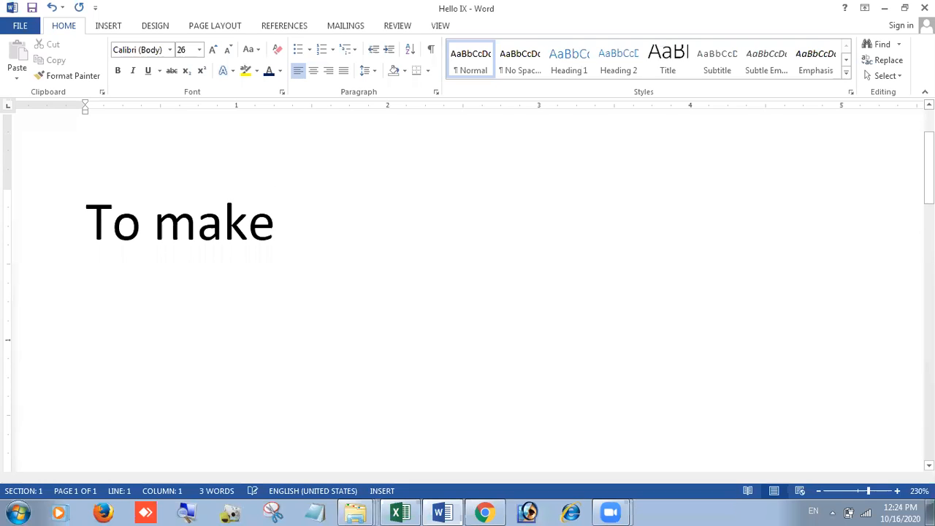
text(text bo)
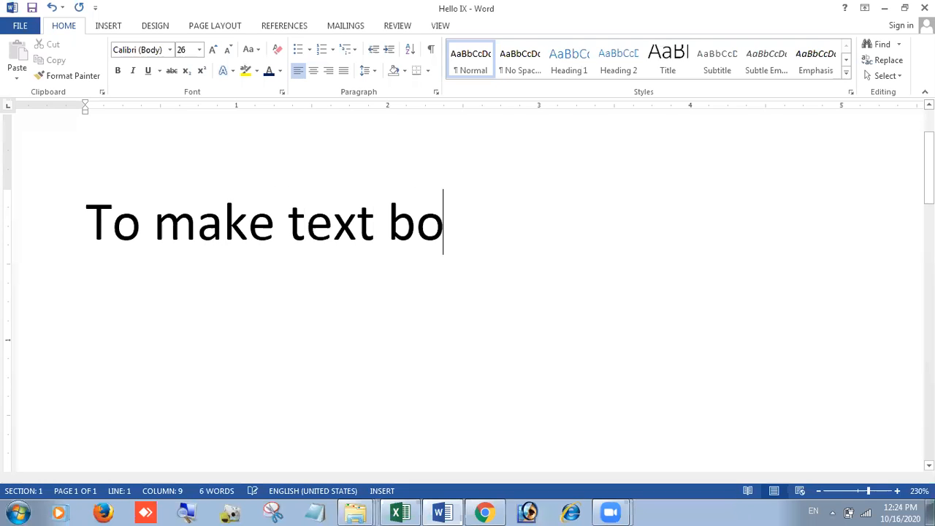
text(ld, select th)
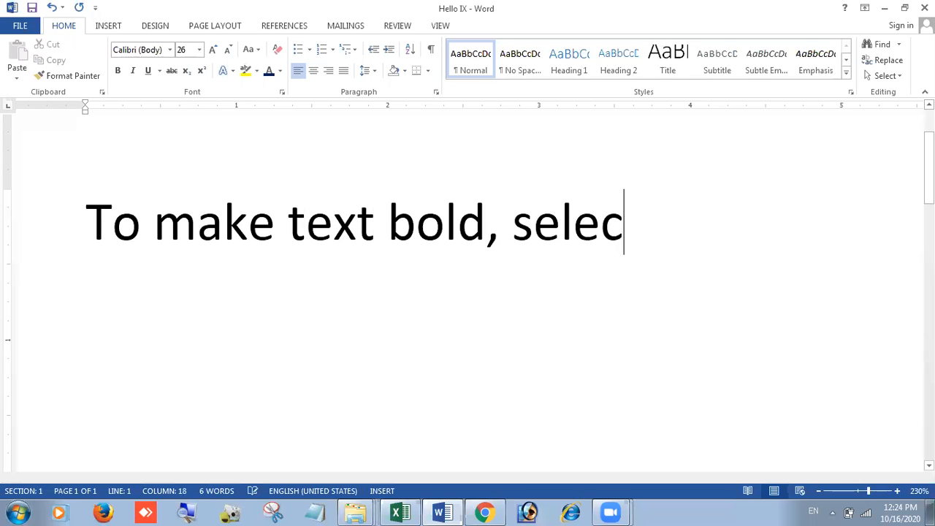
text(xt)
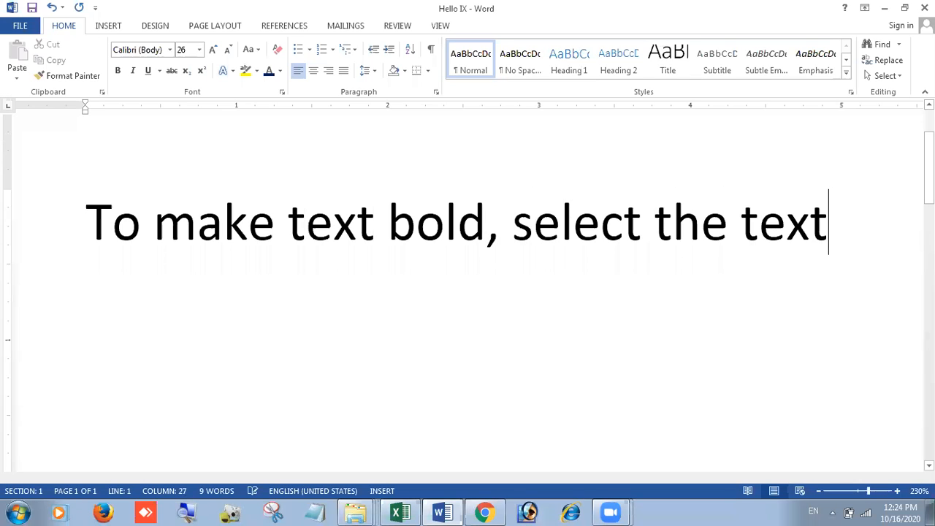
text( and press )
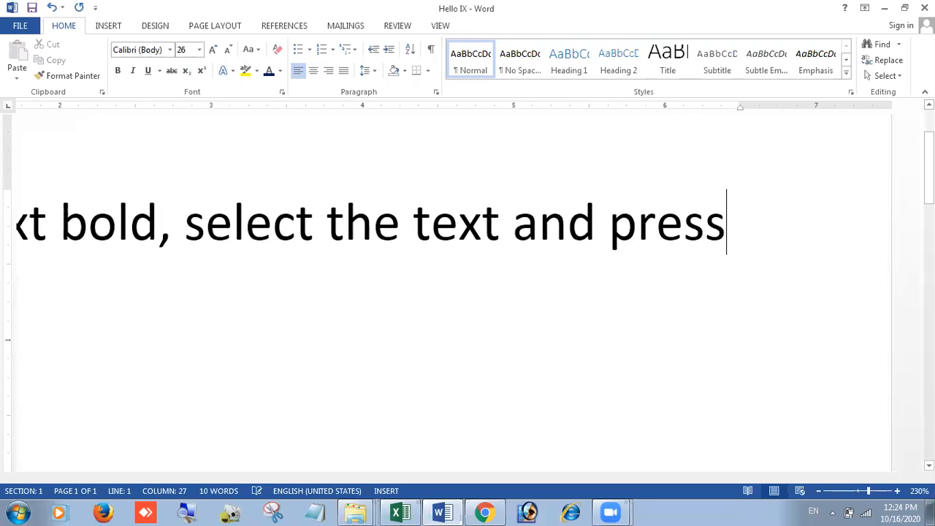
text(Ctrl+B)
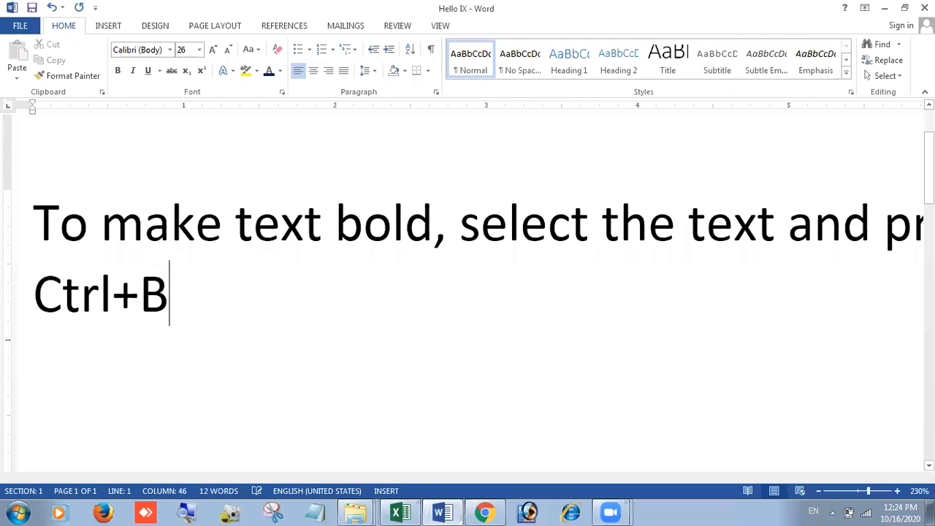
ctrl+scroll(812, 297, down, 5)
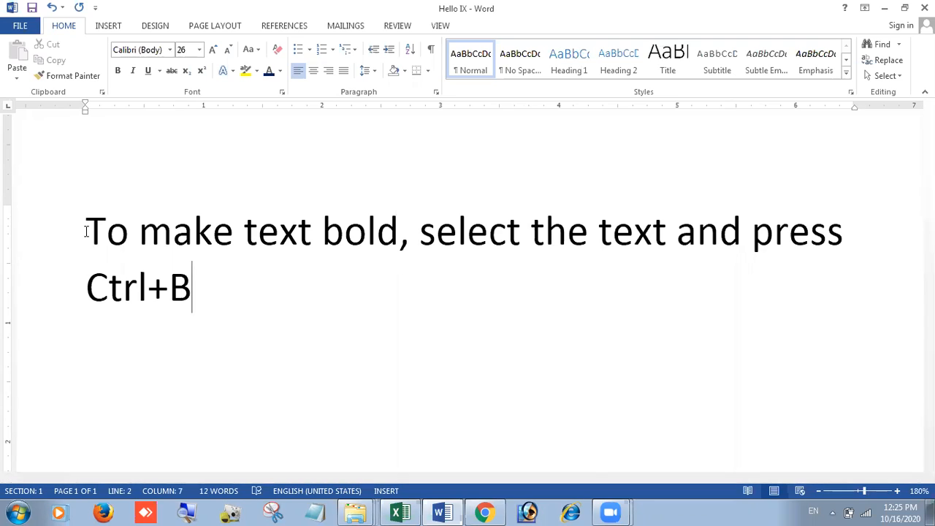
Step: Enlarge 'To make text bold' to 36 pt and apply bold, italic and underline
drag(85, 230, 399, 220)
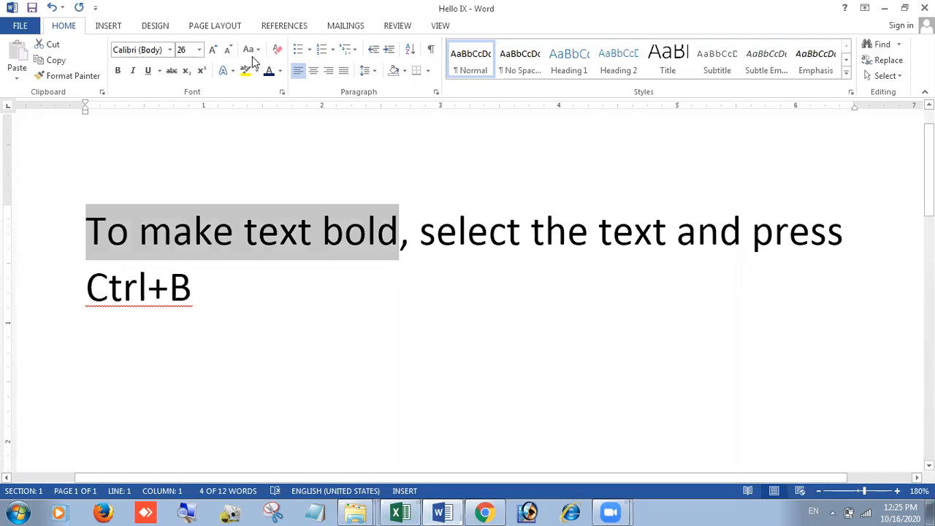
click(200, 50)
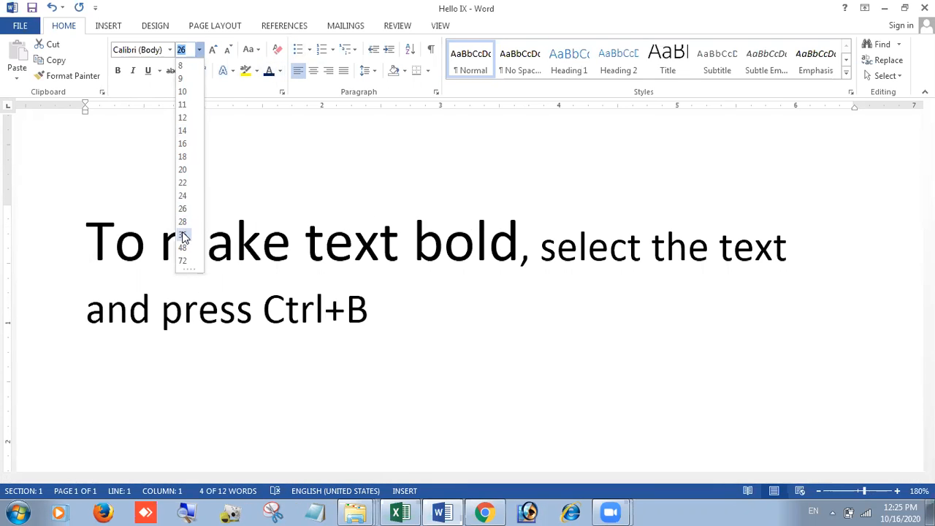
click(183, 234)
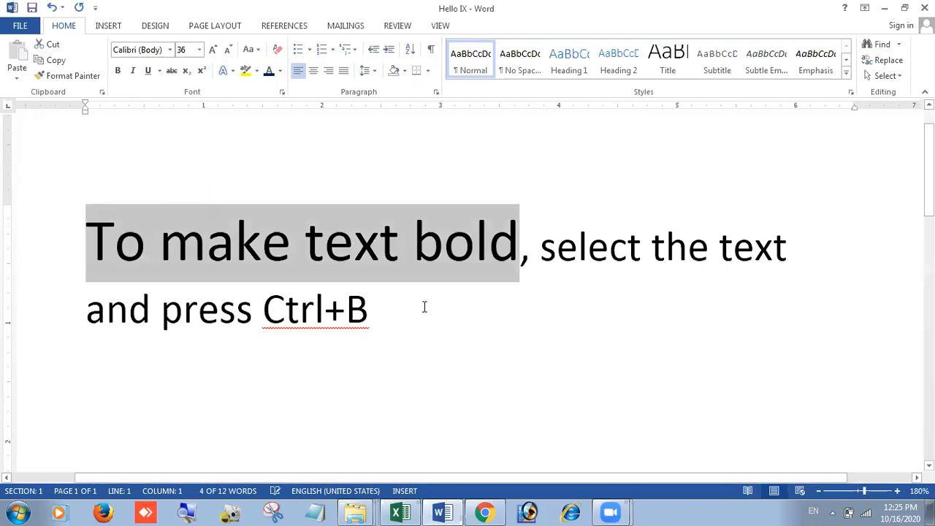
click(117, 71)
click(133, 71)
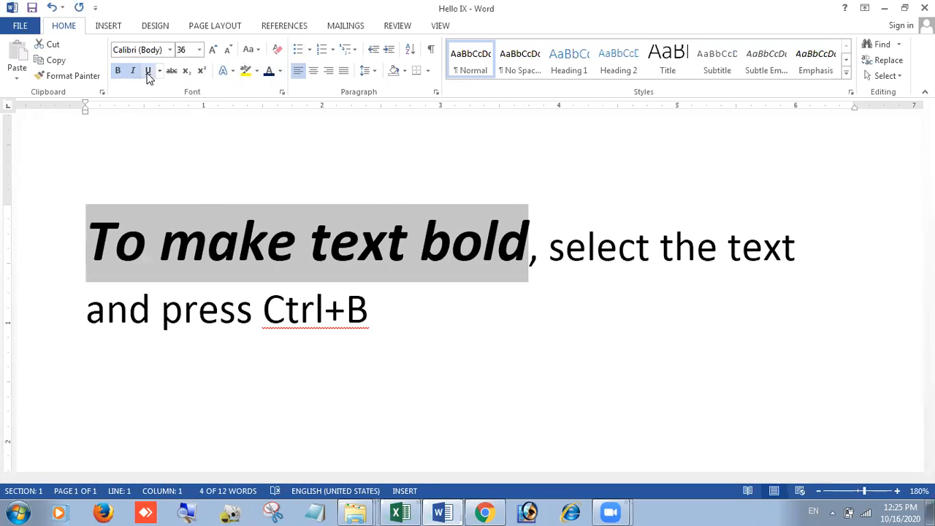
click(148, 71)
Step: Colour the phrase red, then apply a blue gradient text effect
click(279, 71)
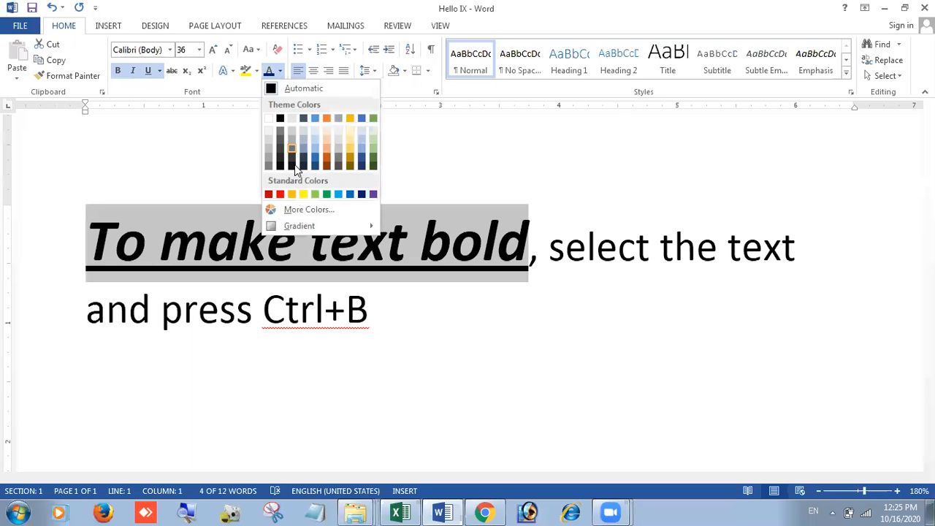
click(280, 194)
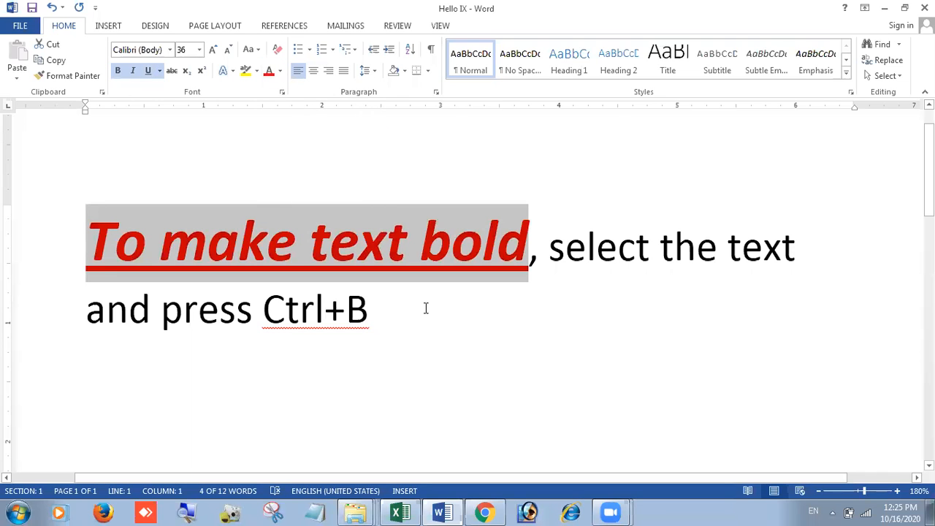
click(224, 70)
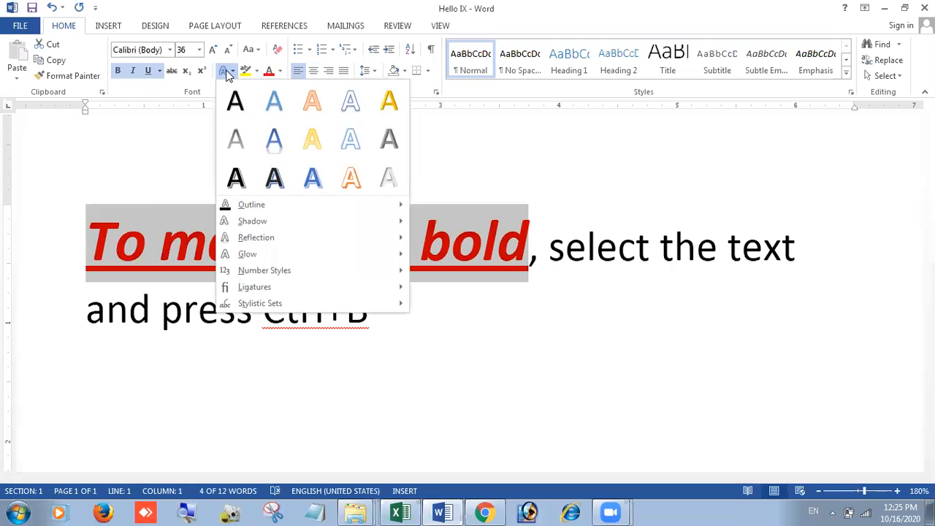
click(276, 140)
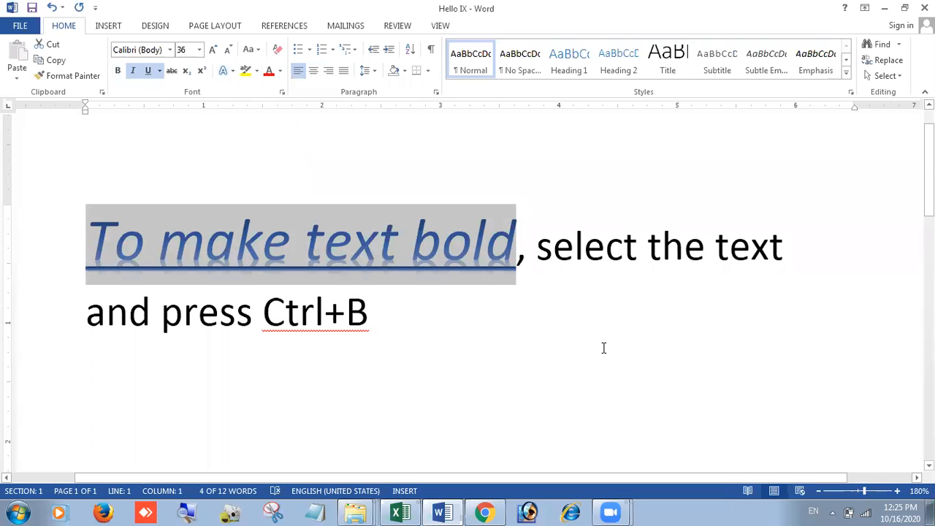
click(604, 348)
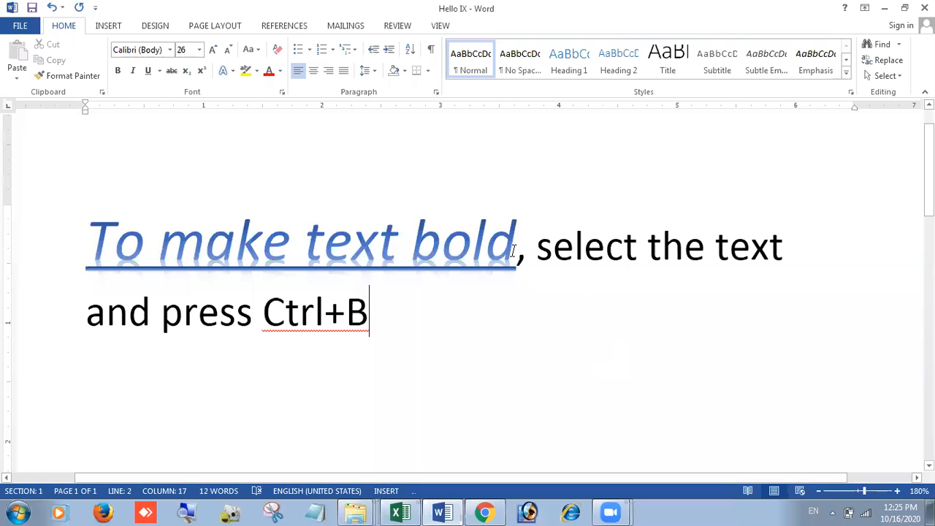
Step: Select ', select the text and press Ctrl+B' after the styled phrase
drag(528, 246, 372, 325)
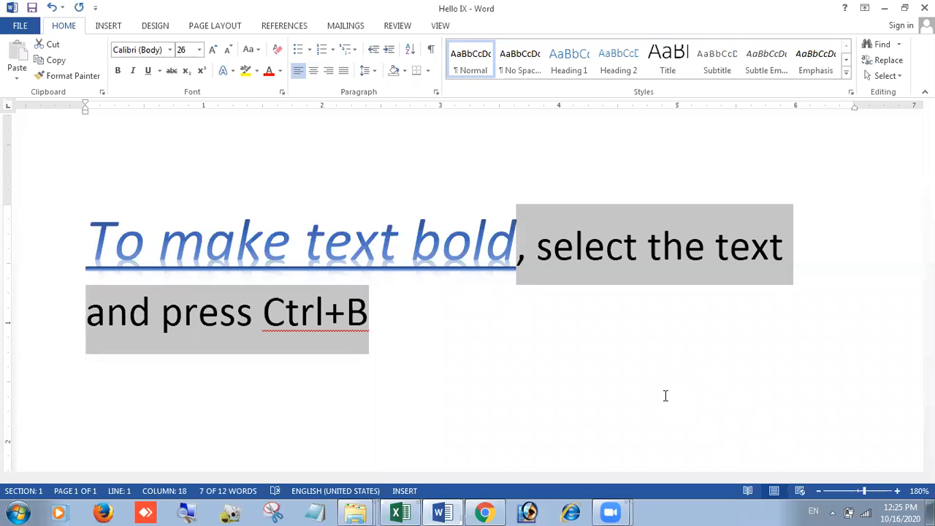
Step: Copy the styled T's format with Format Painter onto ', select the text and press Ctrl+B'
double_click(113, 240)
drag(185, 237, 124, 244)
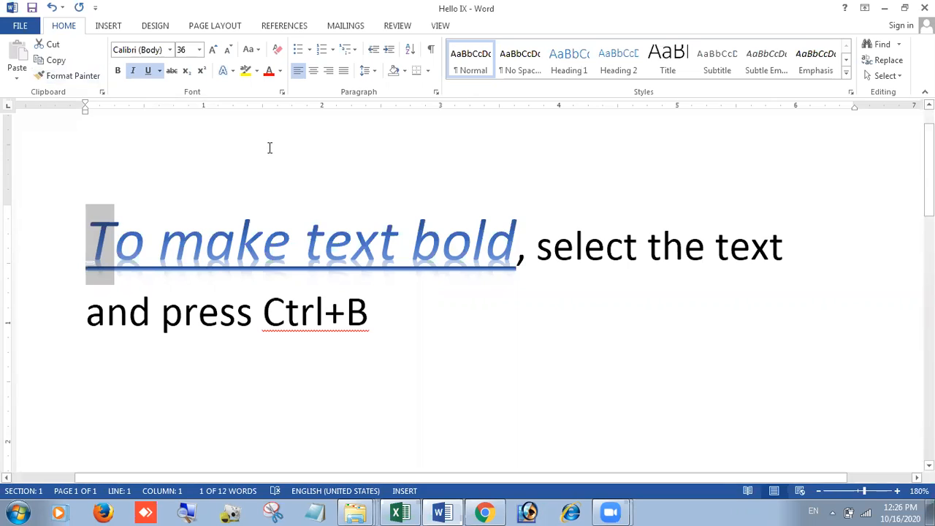
click(58, 76)
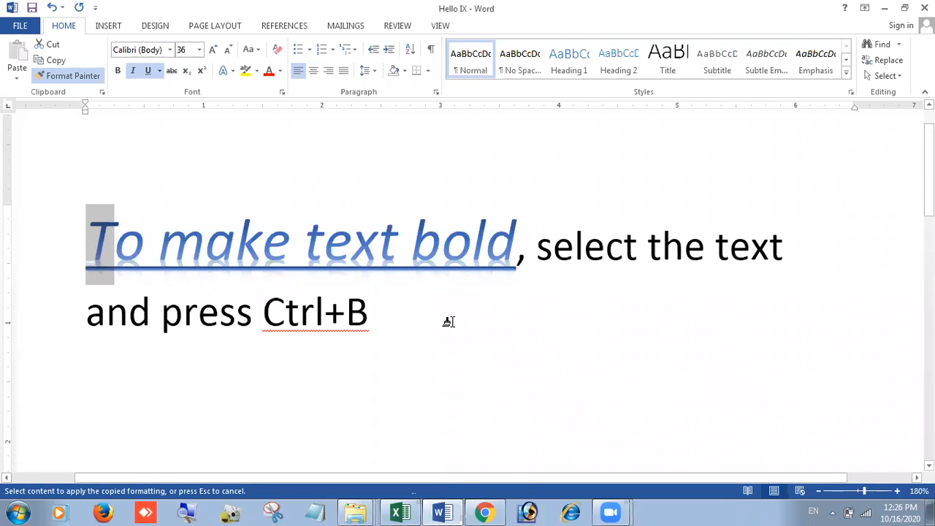
mouse_move(520, 257)
mouse_down()
mouse_move(795, 296)
mouse_move(677, 309)
mouse_move(366, 313)
mouse_up()
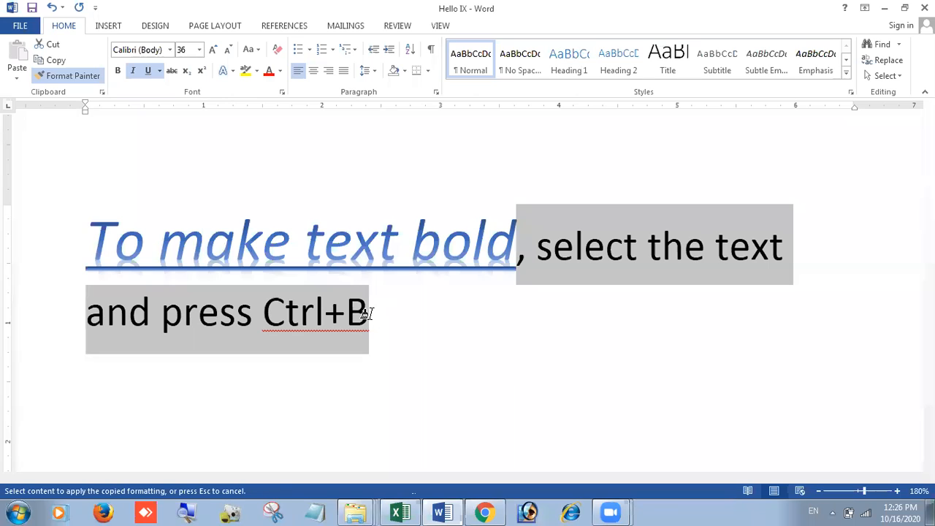
drag(367, 314, 371, 314)
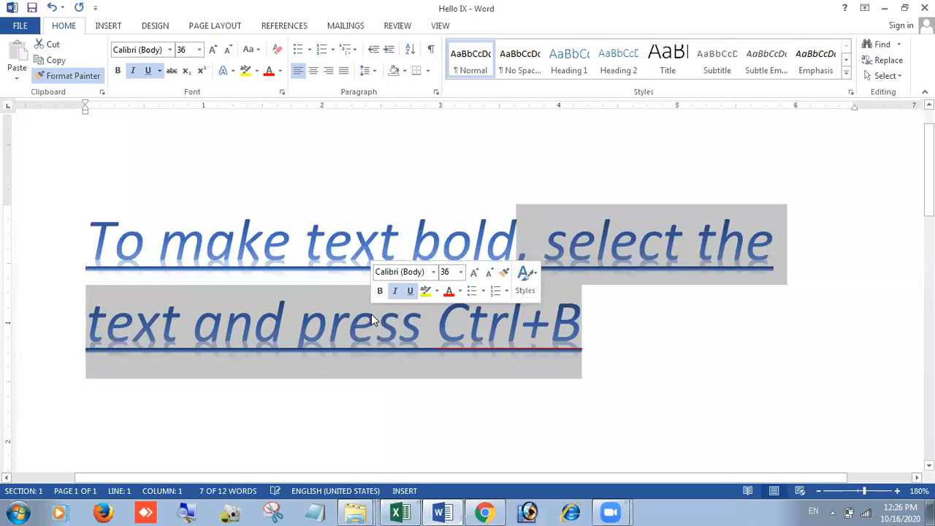
click(676, 325)
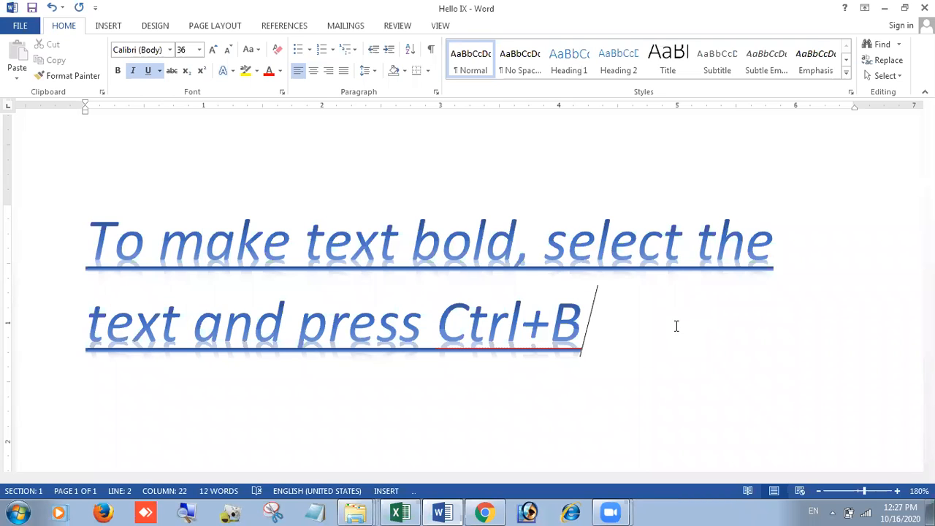
scroll(676, 326, up, 1)
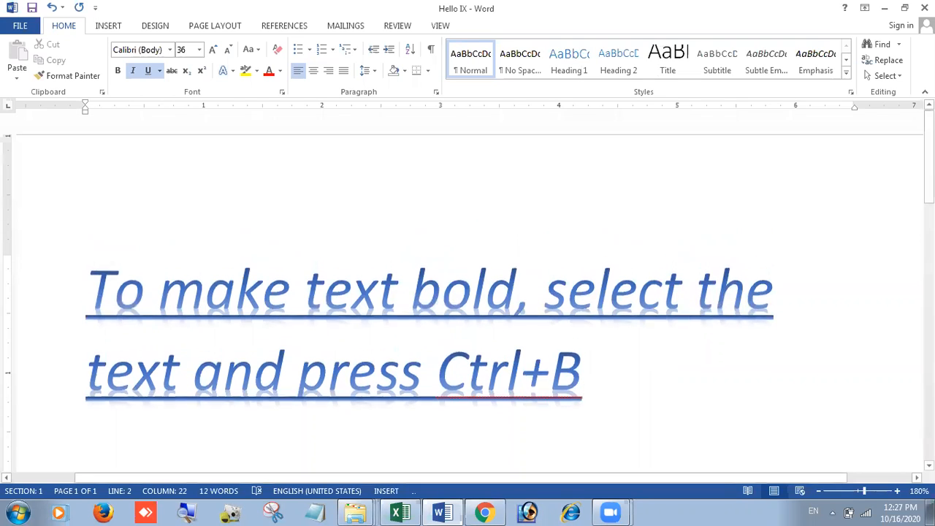
scroll(673, 376, down, 2)
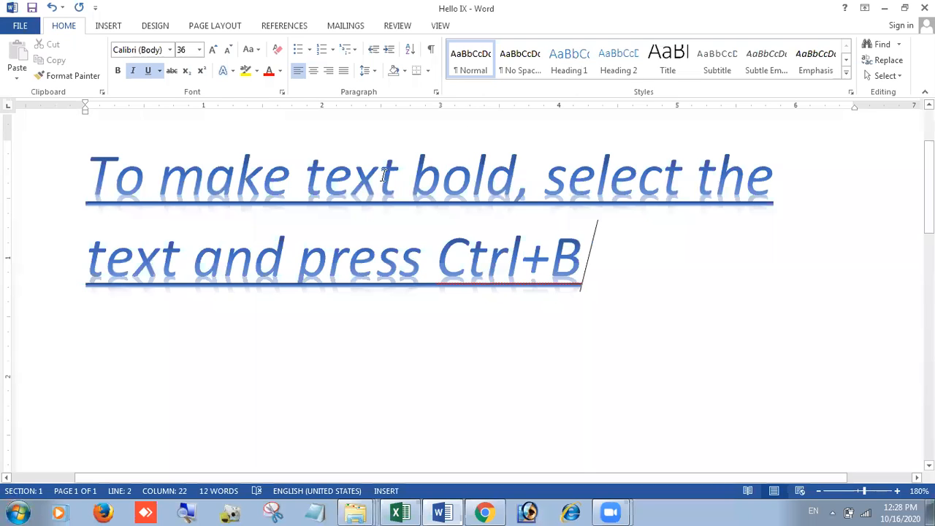
Step: Shrink the whole sentence and set it to 24 pt
drag(506, 228, 603, 266)
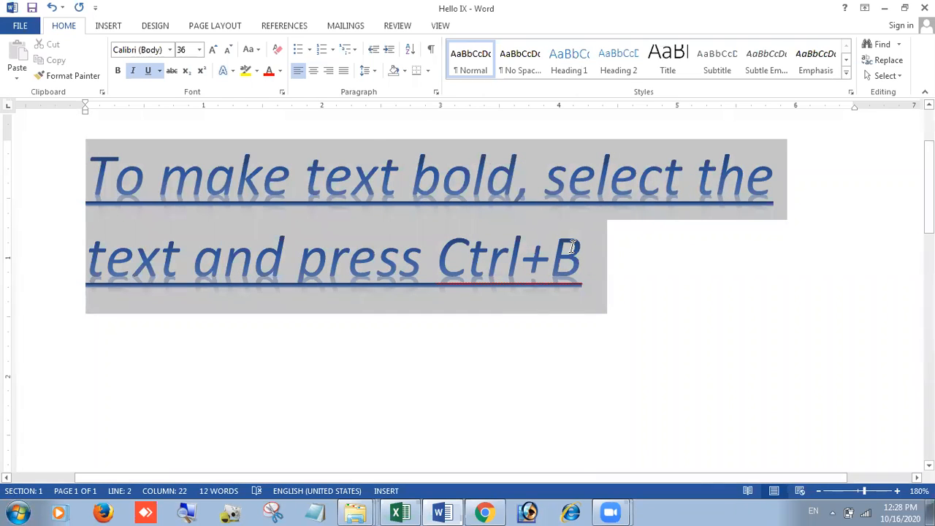
click(227, 51)
click(227, 51)
click(227, 51)
click(227, 51)
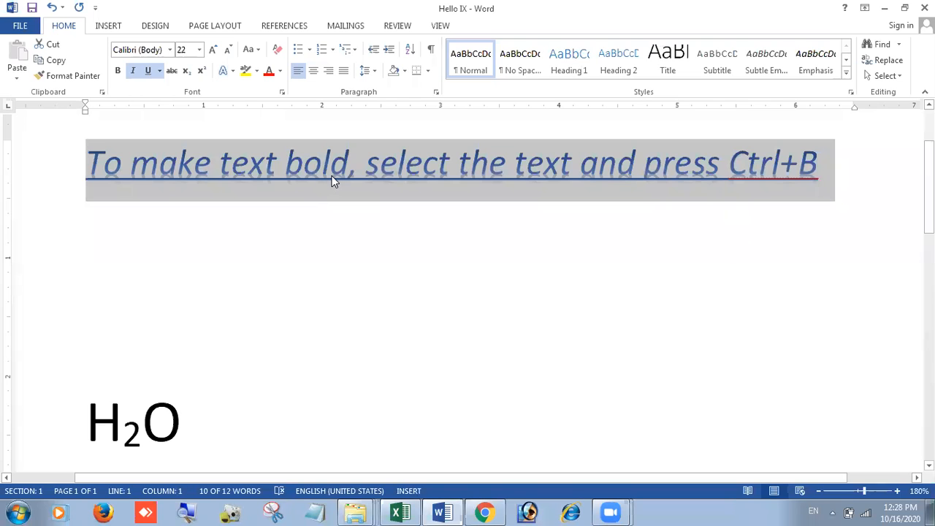
key(ctrl+shift+period)
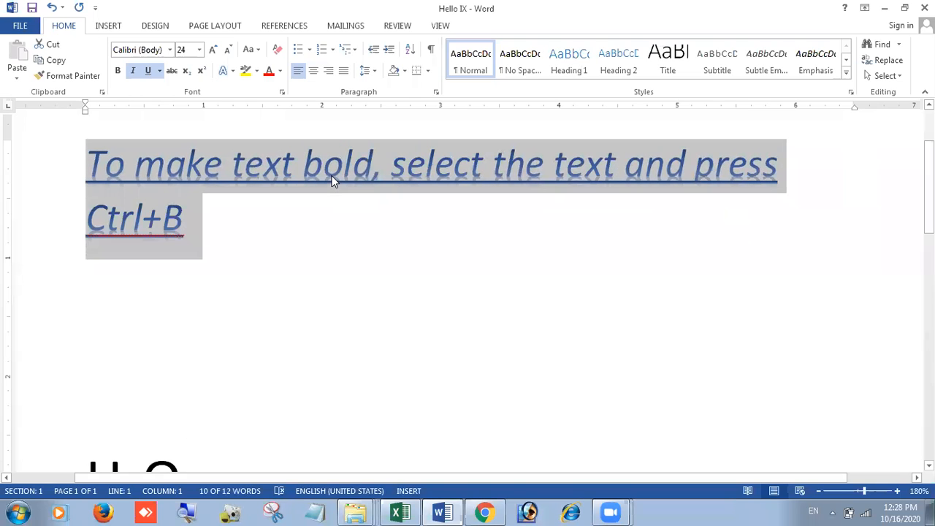
Step: Repeat the sentence four times separated by periods, then select the whole paragraph
key(ctrl+c)
click(207, 227)
text(.)
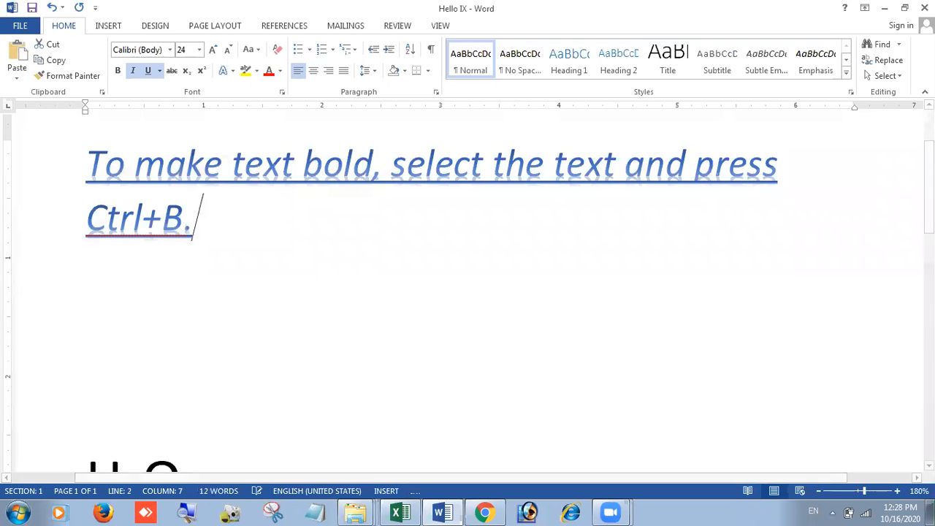
key(ctrl+v)
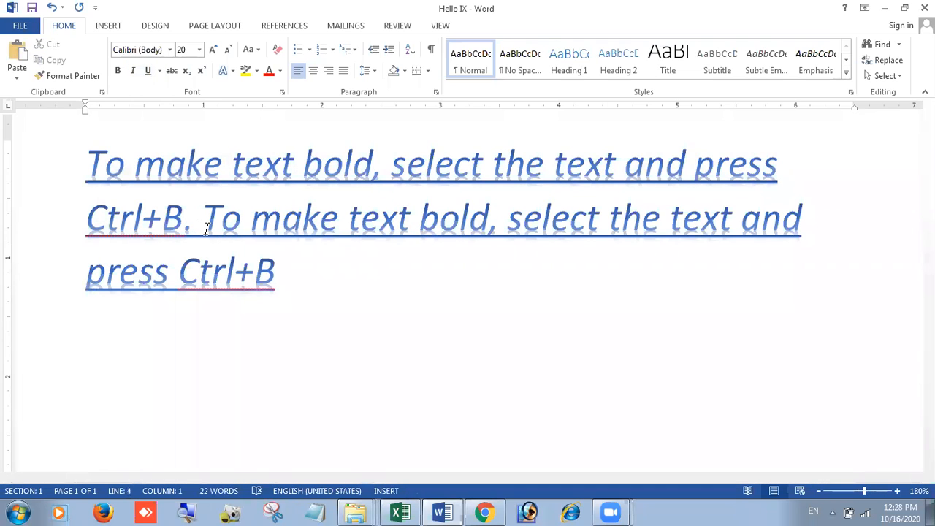
text(.)
key(ctrl+v)
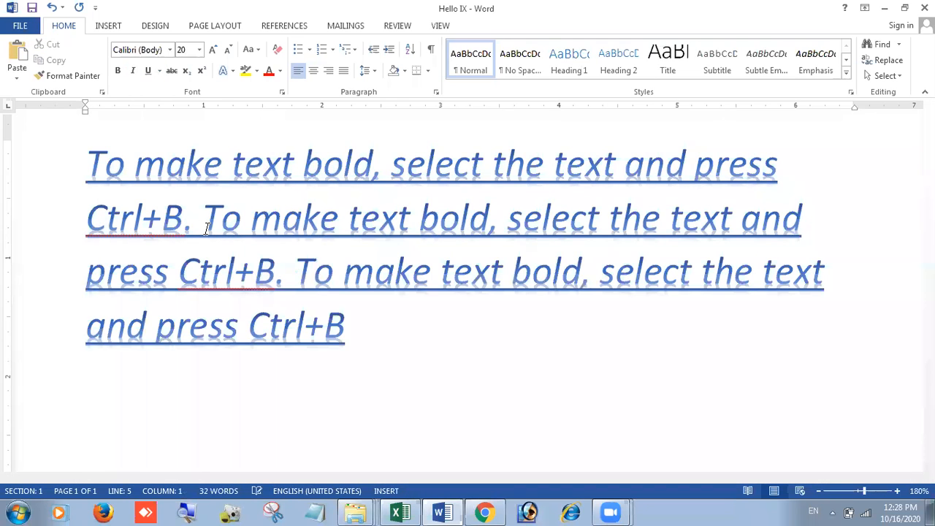
key(End)
text(.)
key(ctrl+v)
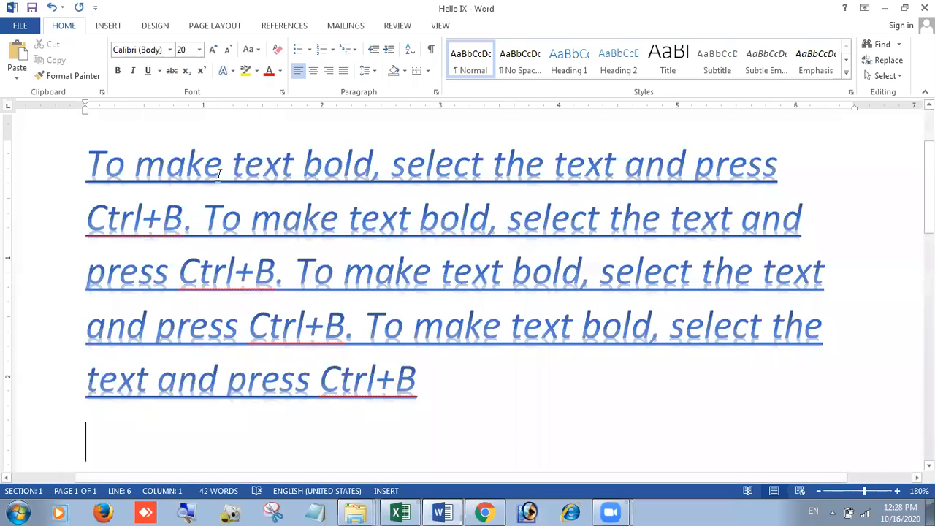
drag(101, 157, 92, 157)
key(ctrl+shift+End)
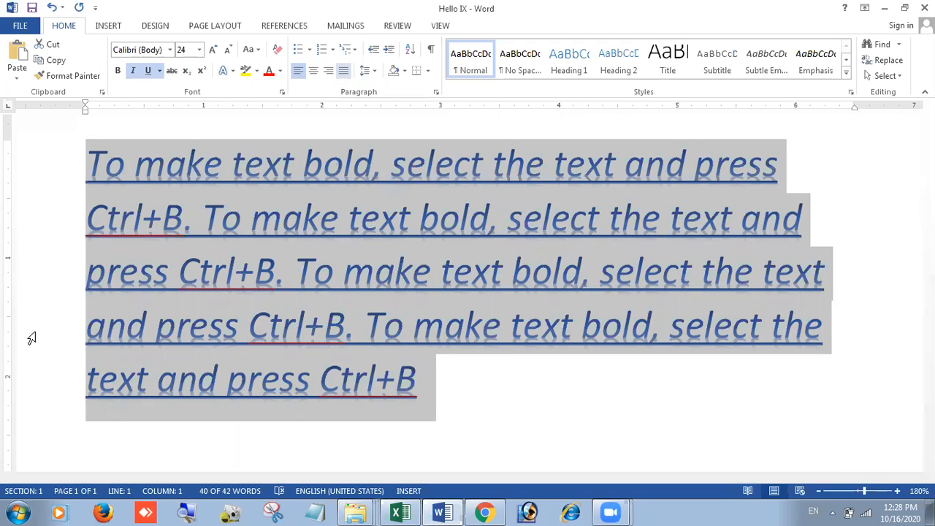
click(443, 512)
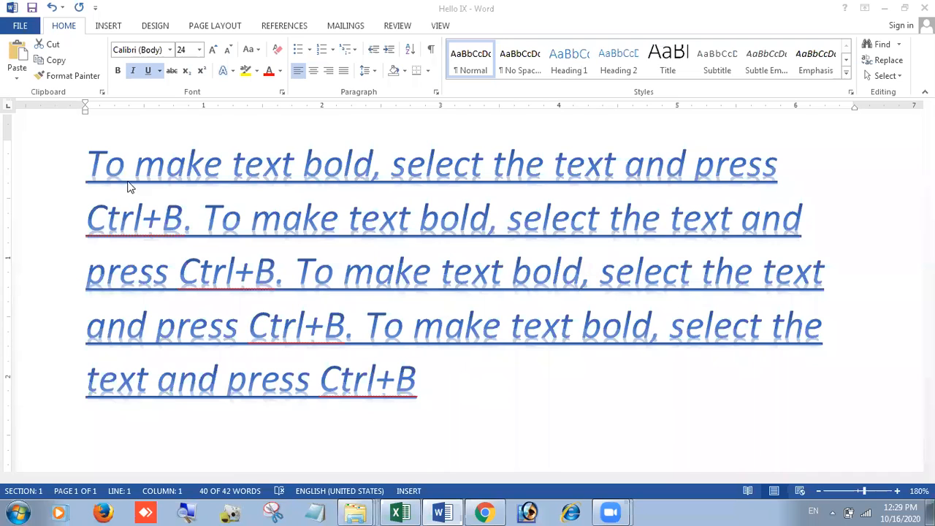
double_click(89, 167)
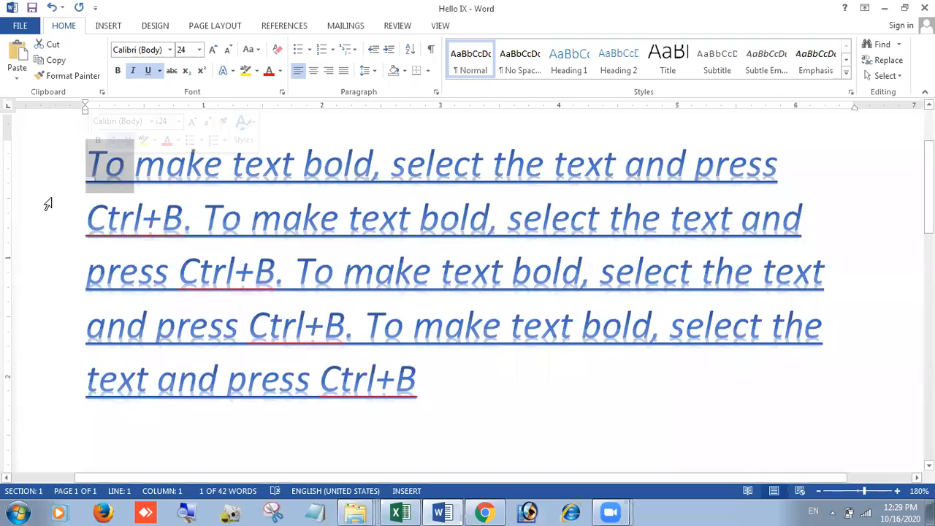
click(47, 205)
click(511, 408)
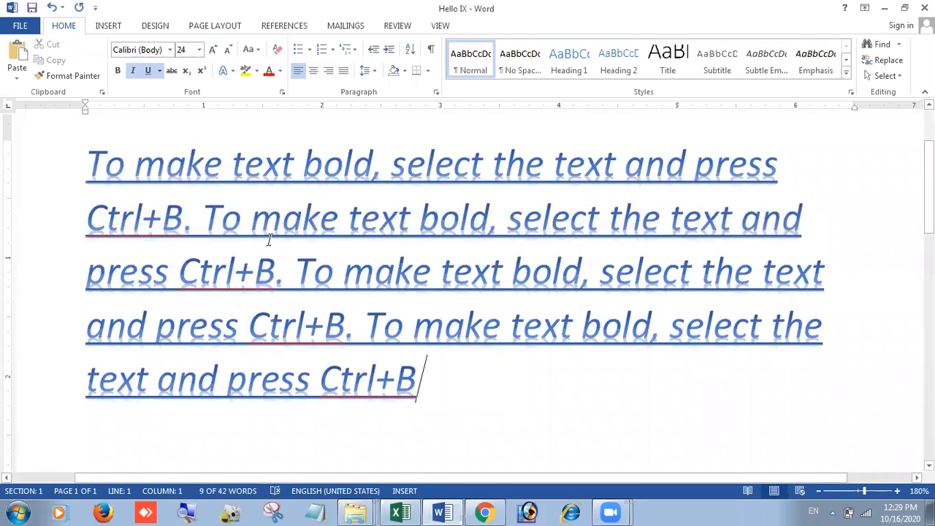
double_click(83, 165)
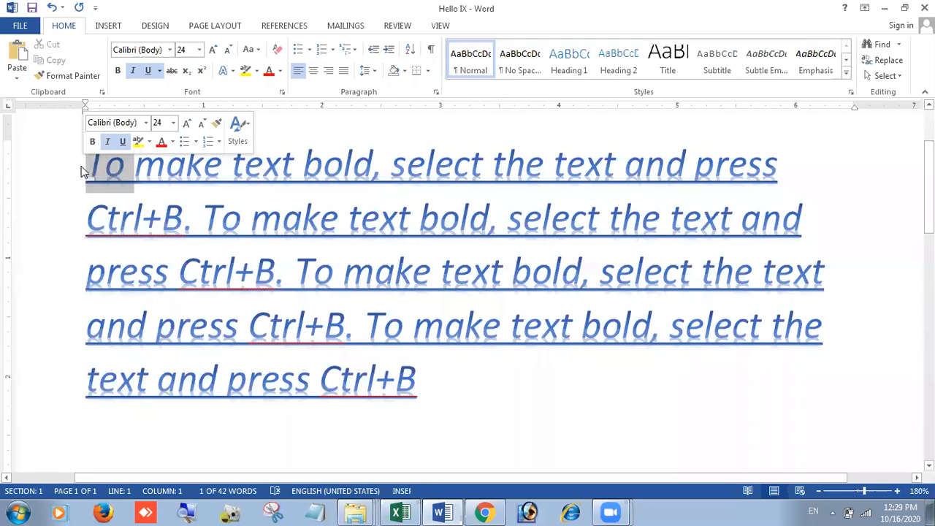
triple_click(61, 180)
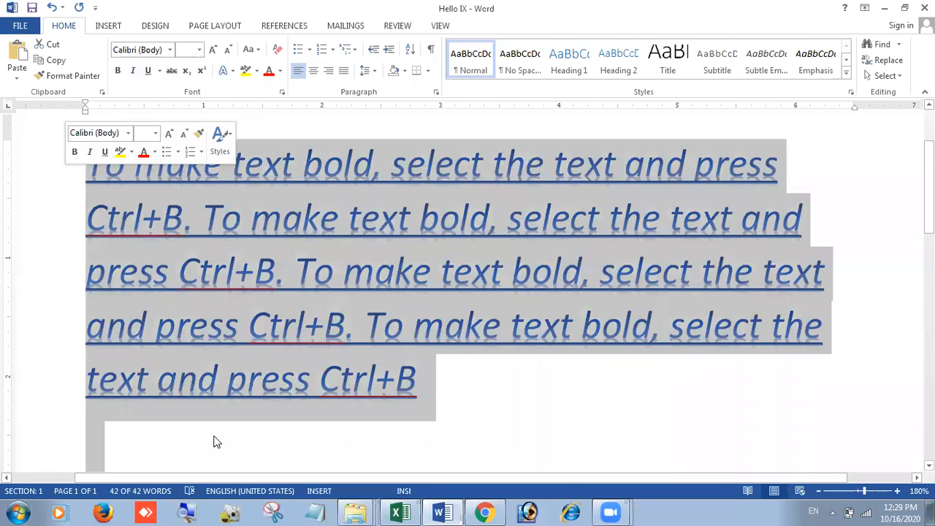
click(212, 440)
double_click(86, 164)
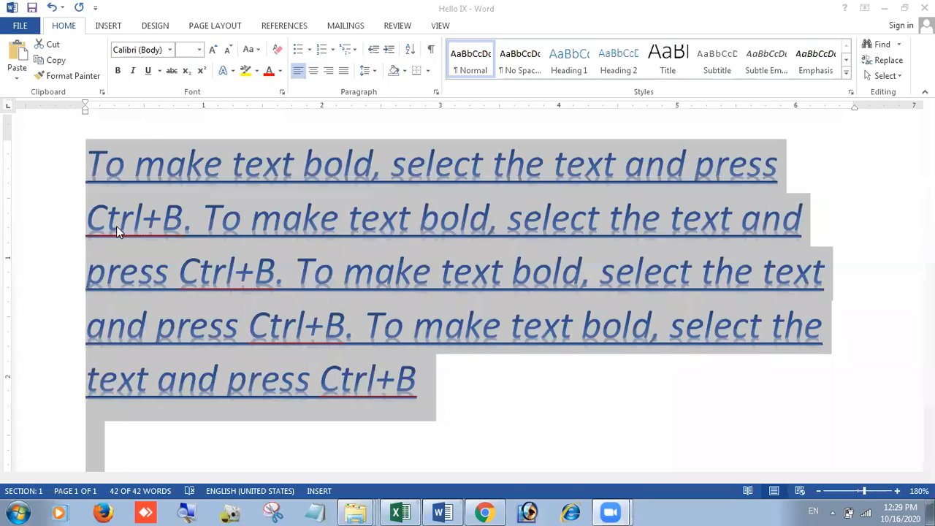
Step: Center the paragraph between the margins and inspect the last line
click(312, 73)
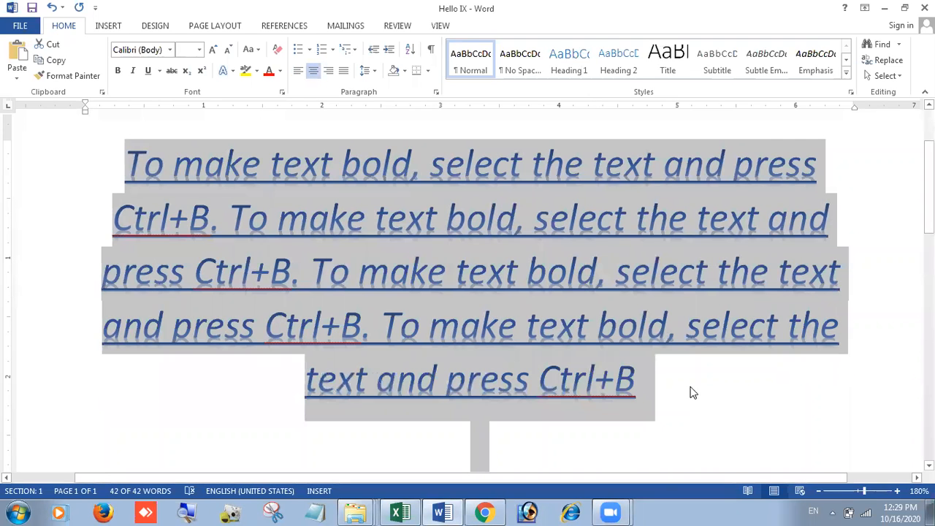
click(693, 393)
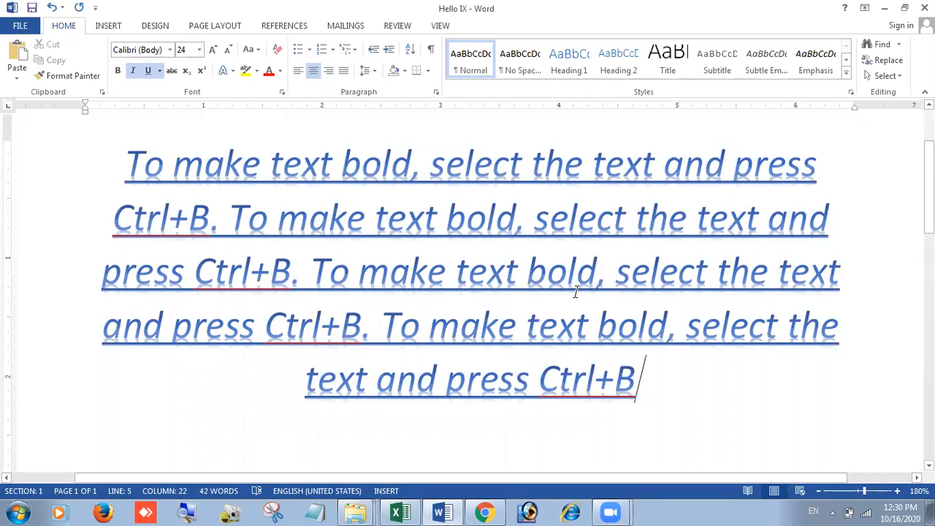
click(450, 377)
drag(334, 386, 637, 381)
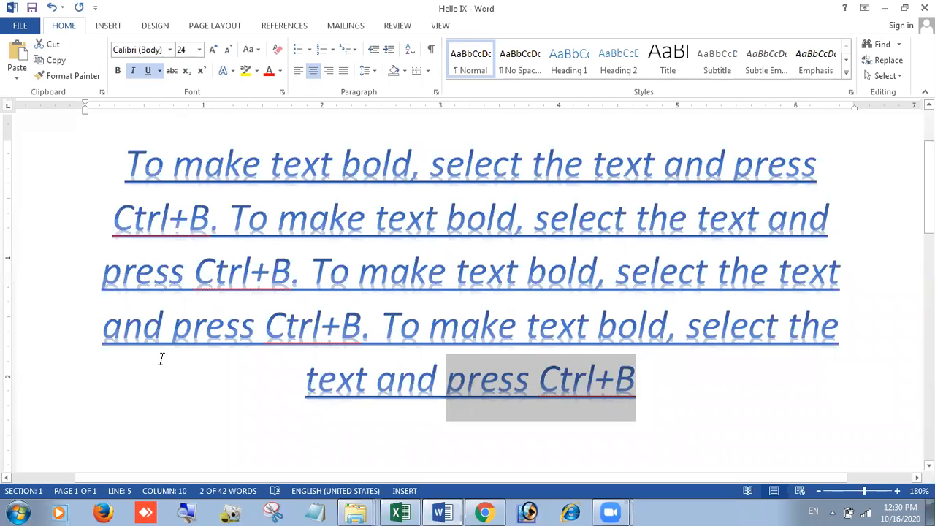
Step: Align the whole paragraph to the right margin
double_click(90, 168)
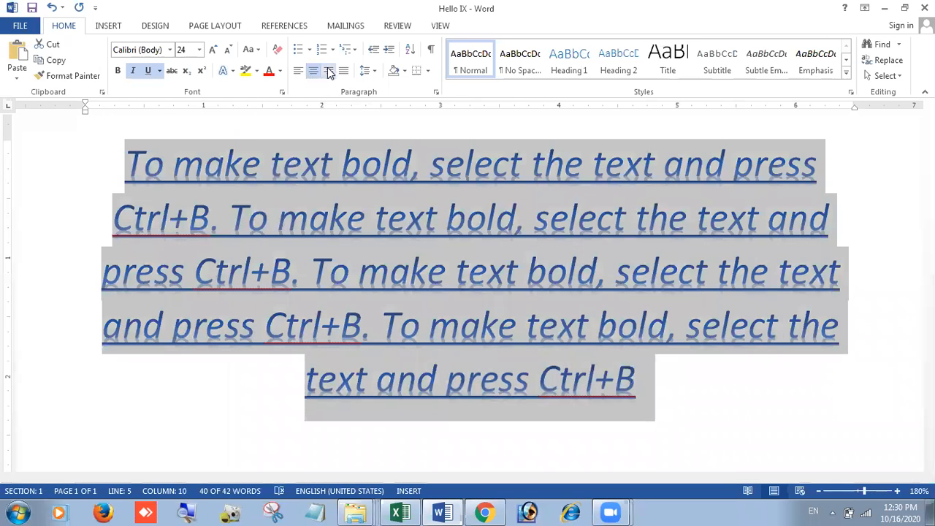
click(328, 69)
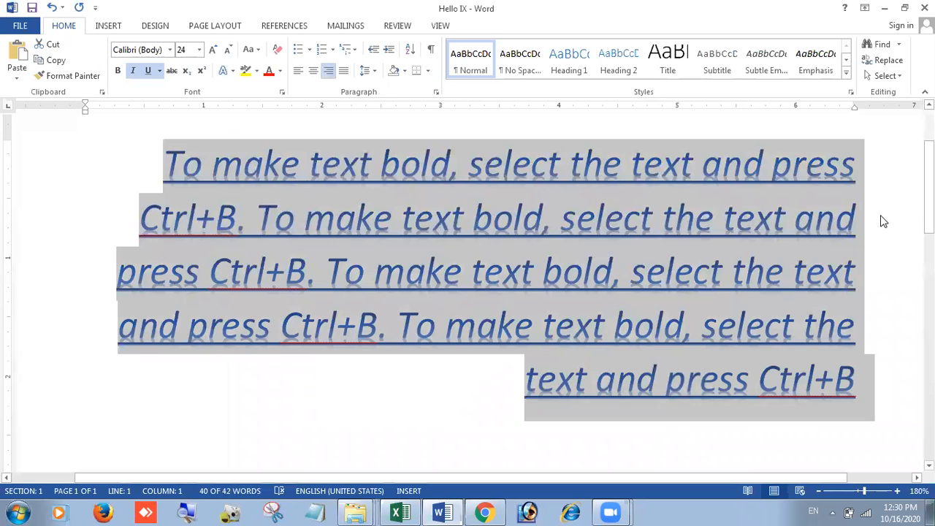
click(870, 141)
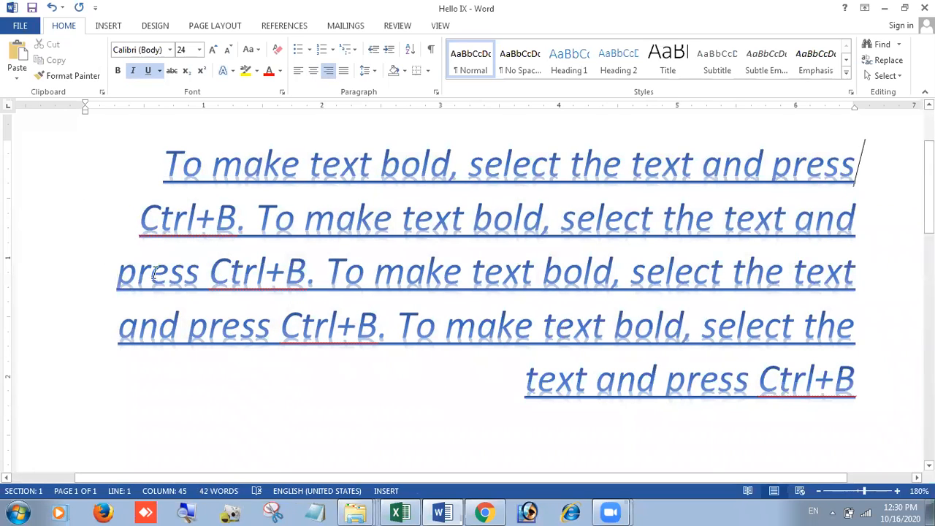
Step: Justify the whole paragraph so its lines span both margins
triple_click(117, 186)
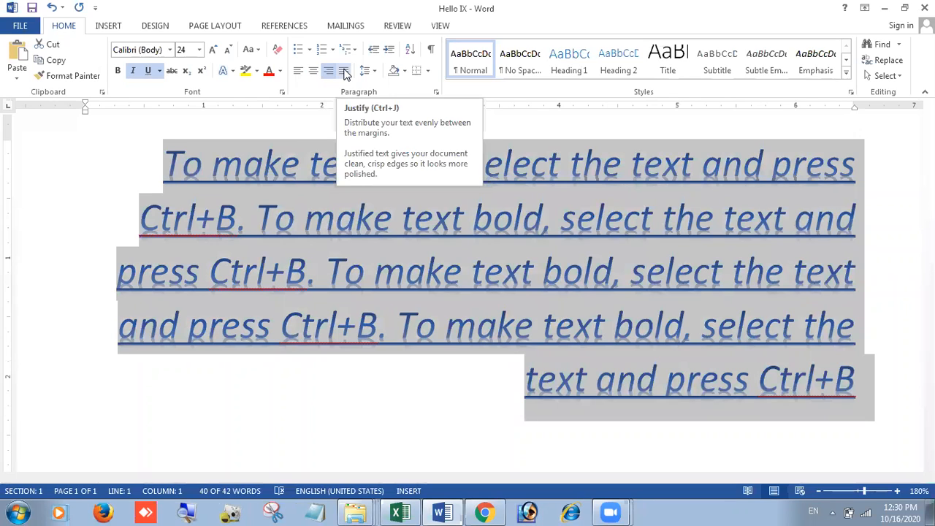
click(344, 71)
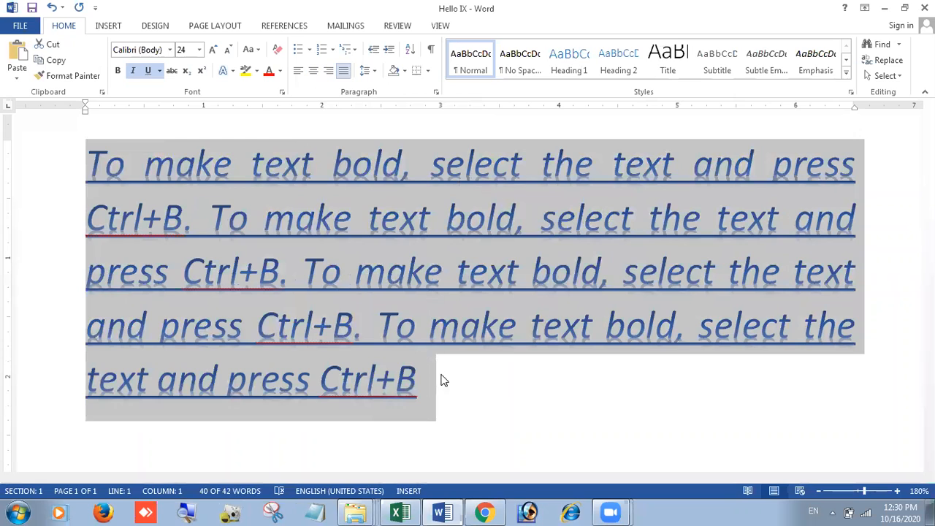
click(442, 377)
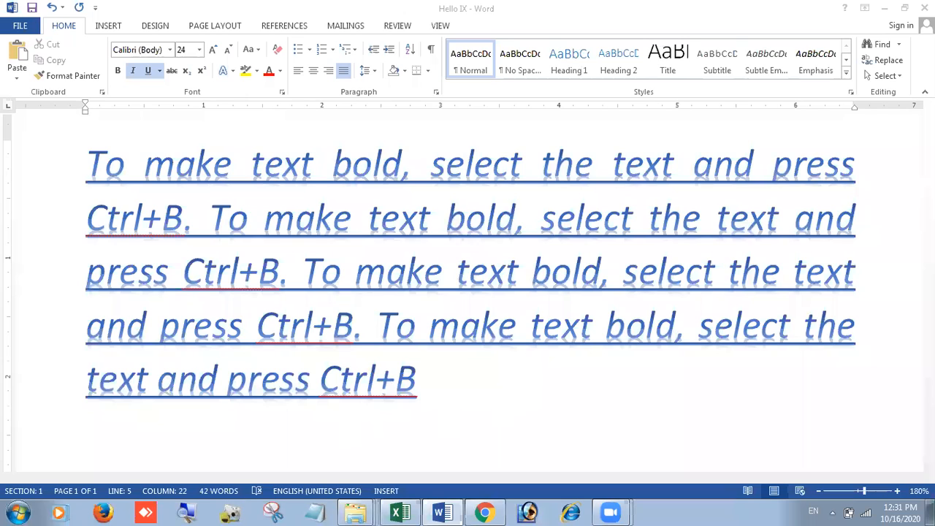
Step: End the paragraph's last sentence with a period
text(.)
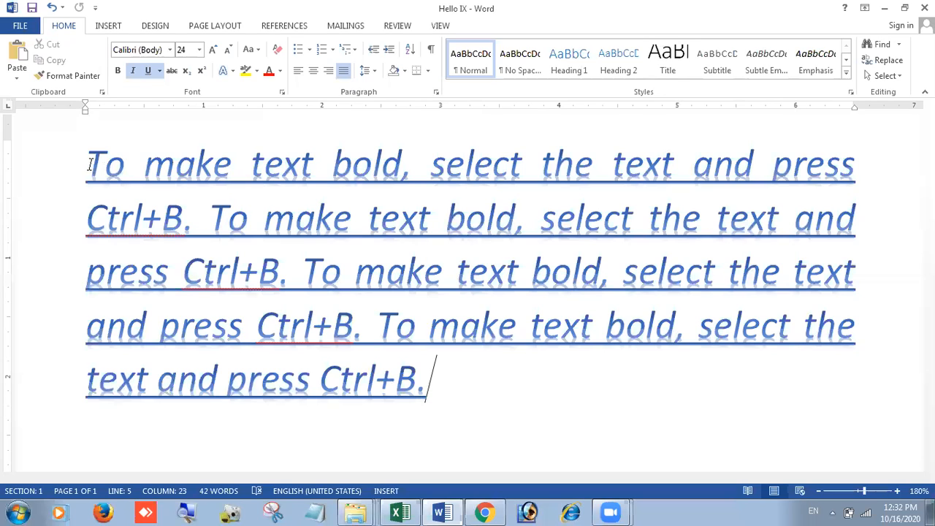
drag(89, 172, 111, 176)
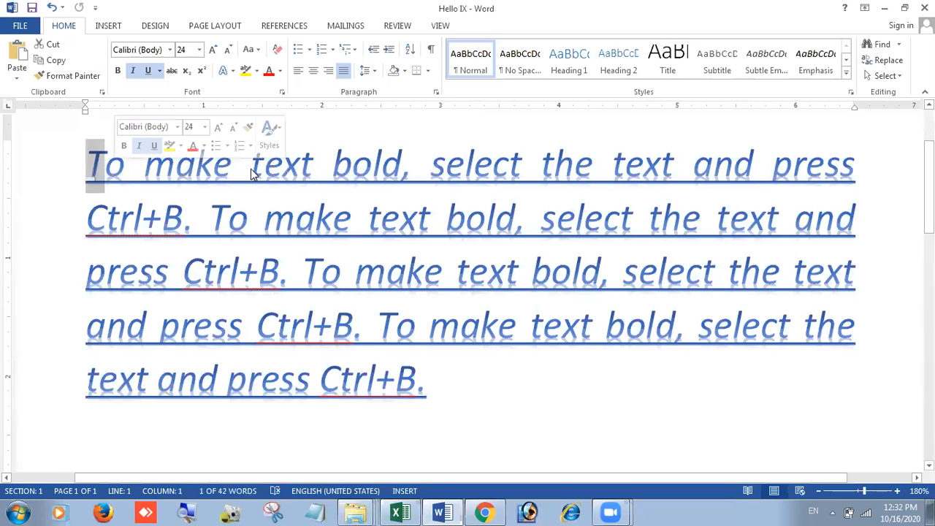
click(633, 164)
Step: Select the whole four-line paragraph and open the Magnifier Options
click(775, 165)
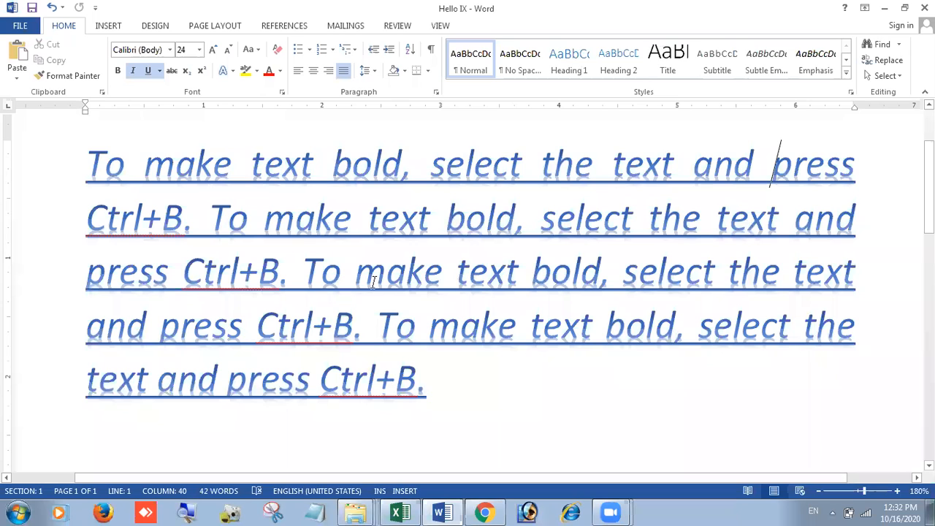
drag(87, 160, 426, 391)
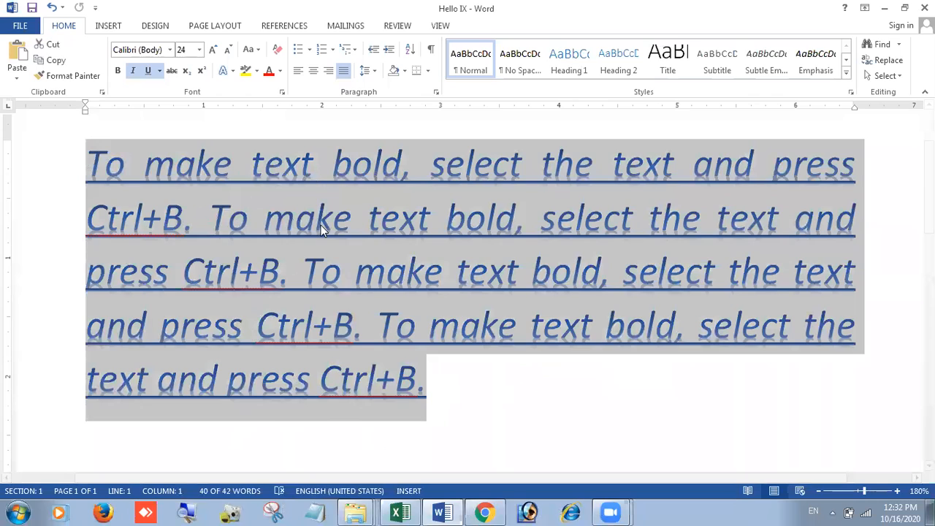
click(334, 174)
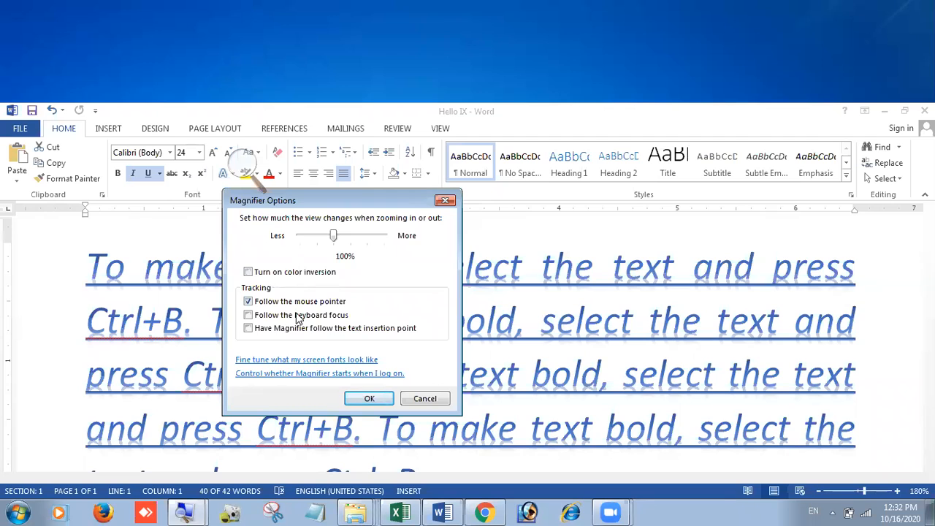
Step: Cancel Magnifier Options and select the paragraph through to its end
click(426, 400)
click(347, 295)
drag(96, 271, 766, 463)
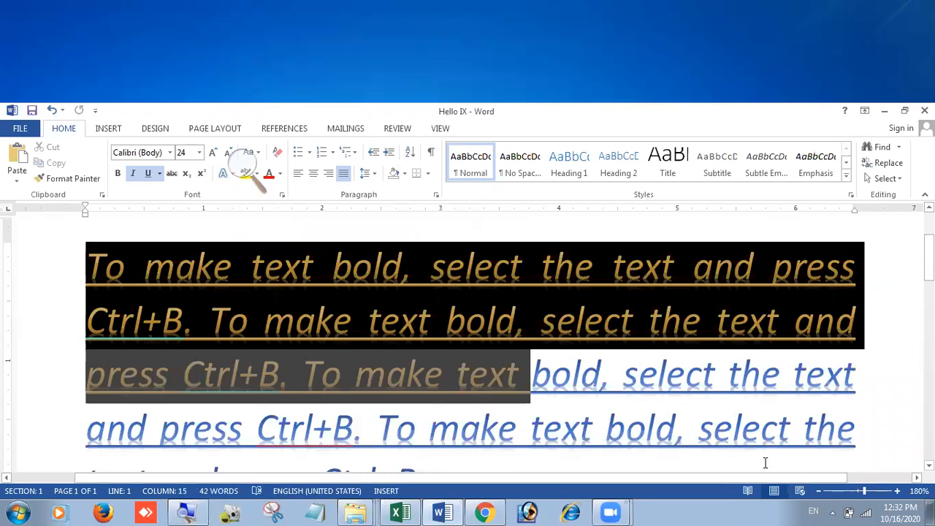
key(ctrl+shift+End)
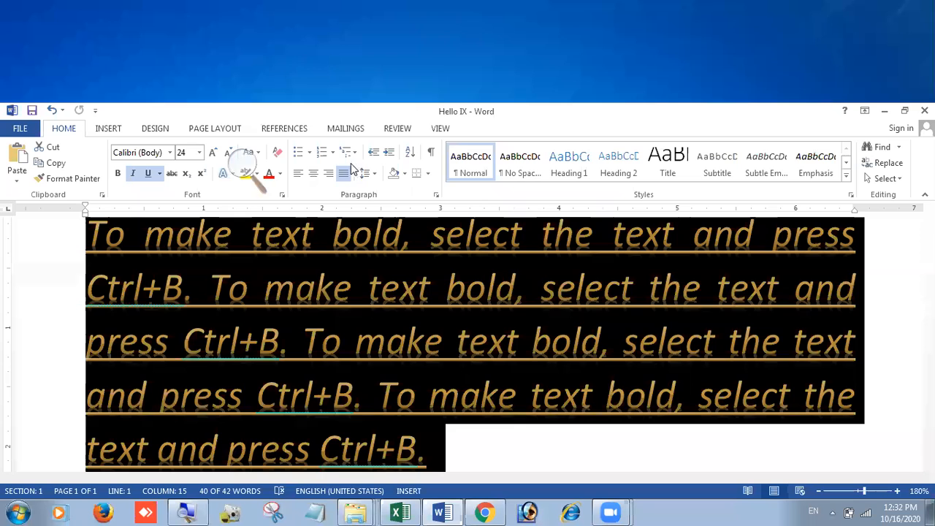
Step: Dismiss the Magnifier controls to return to the document text
click(315, 170)
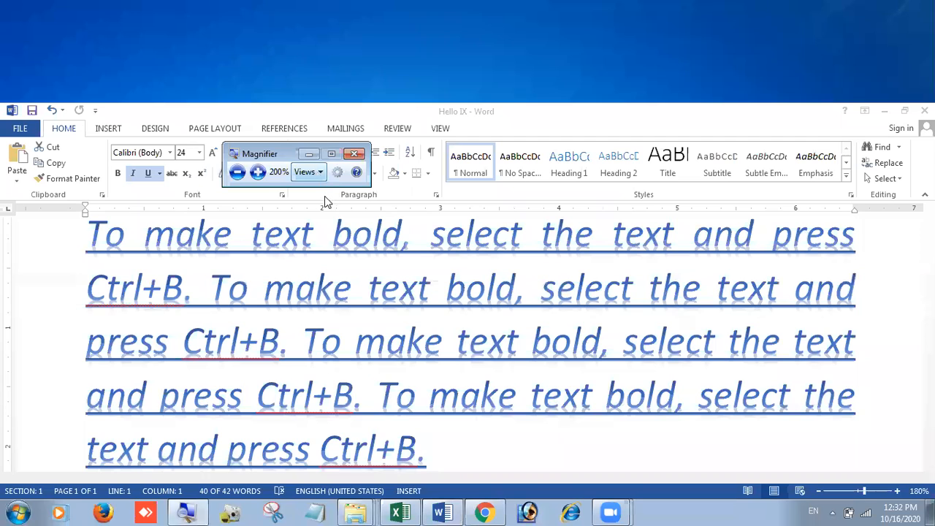
click(307, 172)
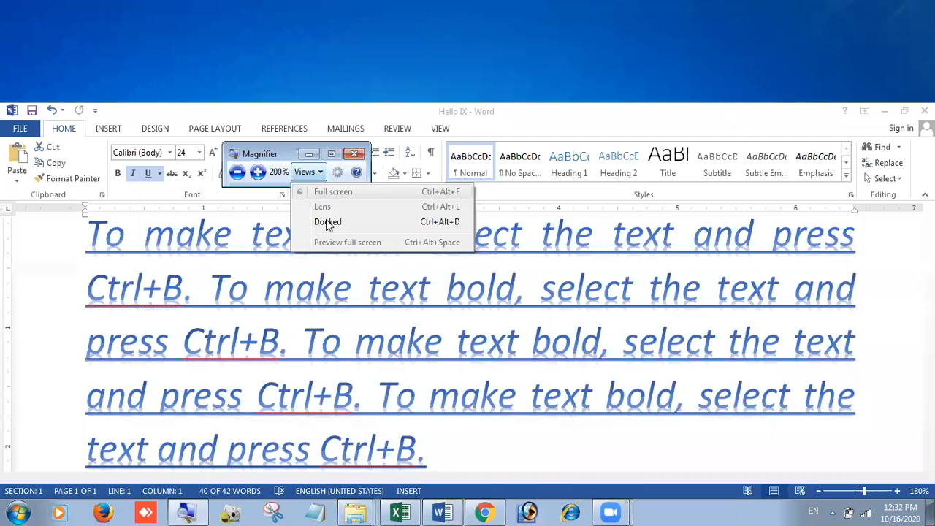
click(307, 157)
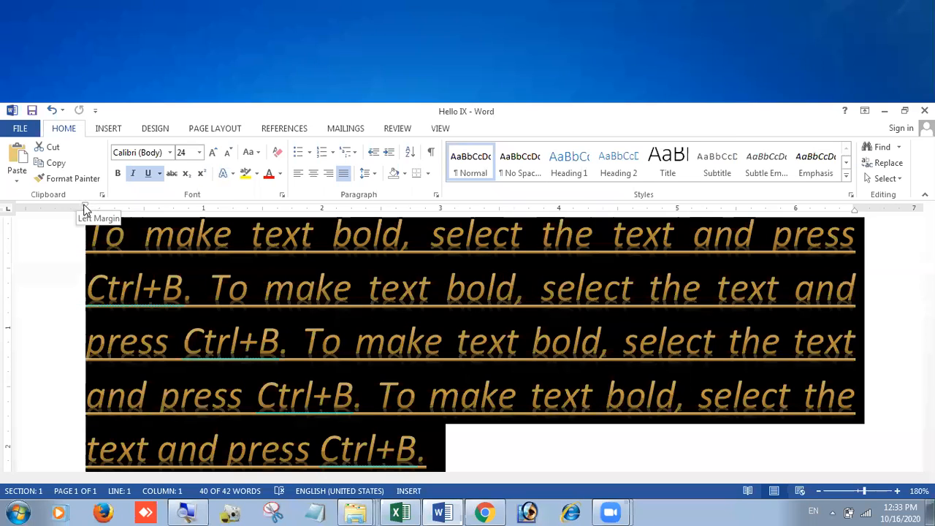
drag(99, 210, 204, 210)
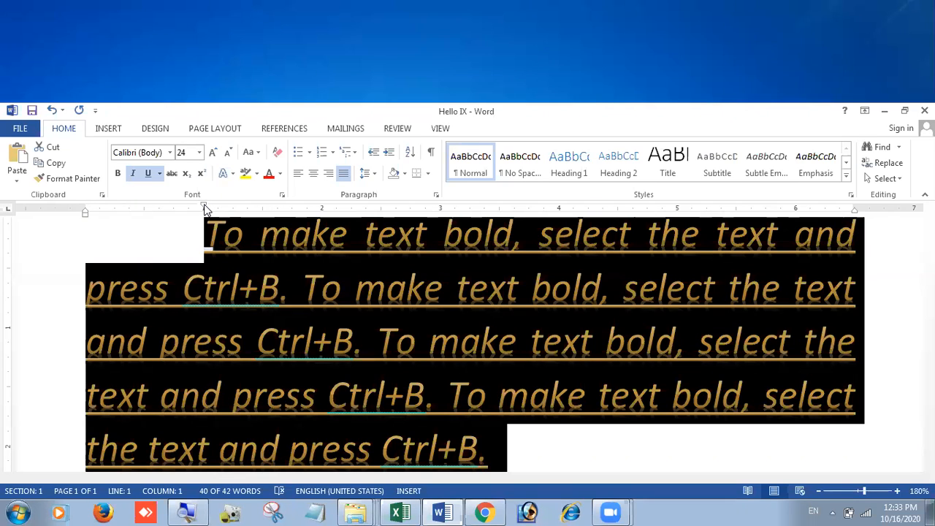
drag(205, 211, 85, 209)
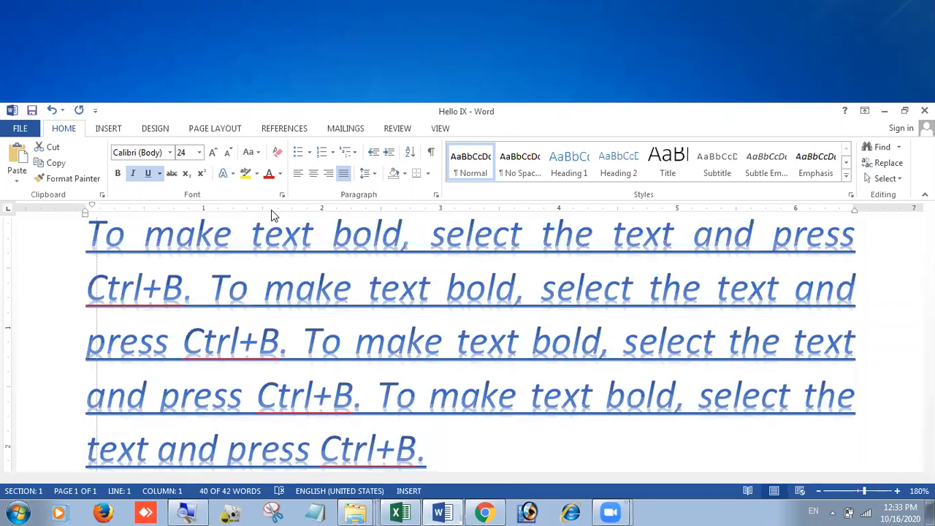
drag(288, 210, 286, 210)
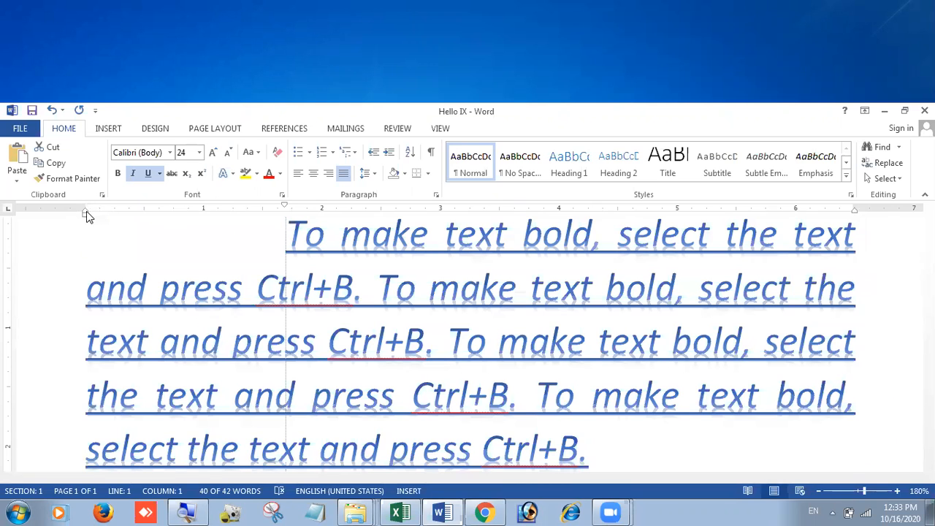
drag(285, 206, 87, 212)
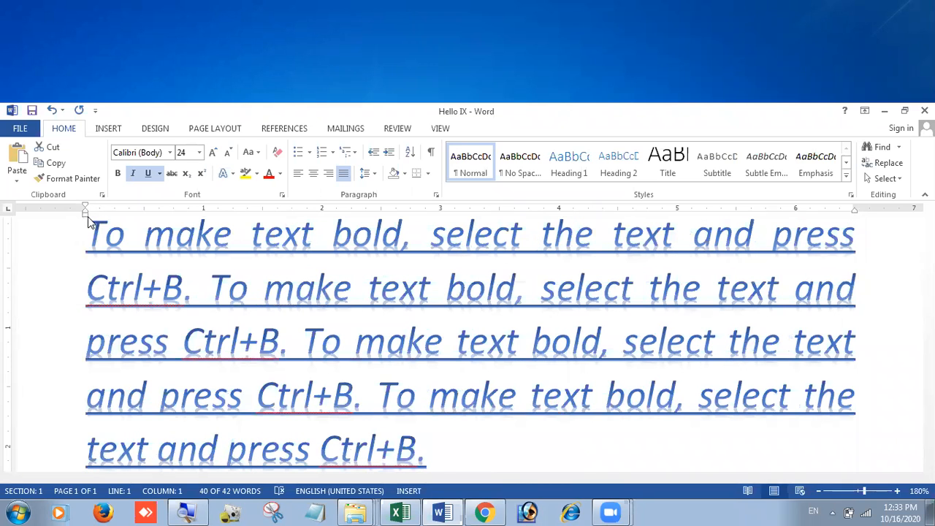
key(ctrl+a)
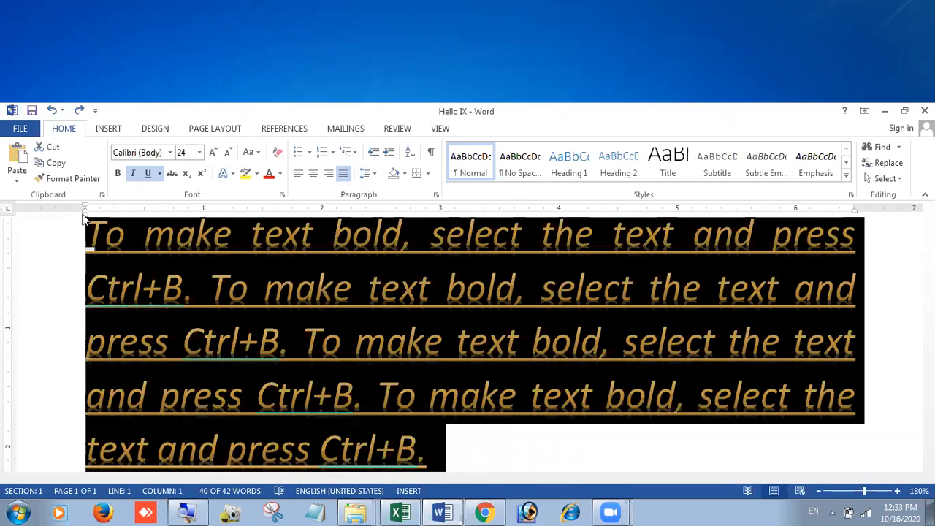
drag(84, 215, 115, 219)
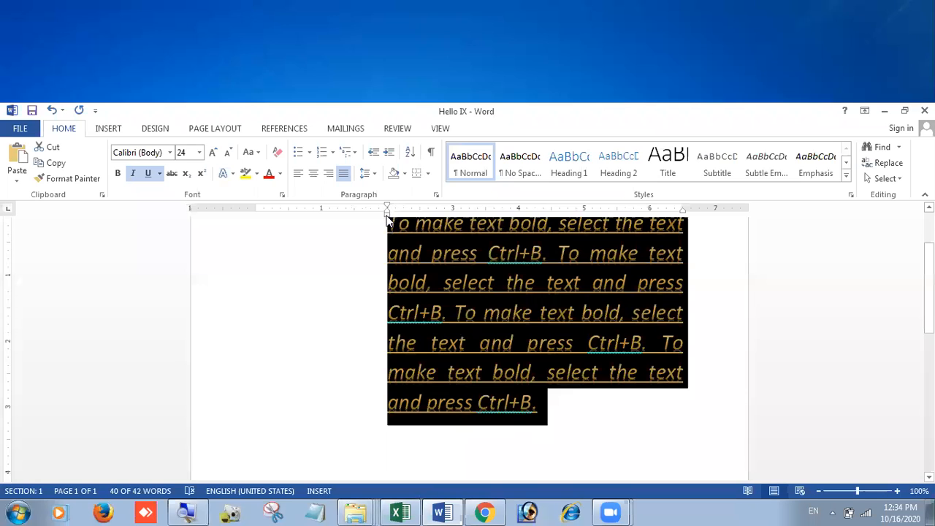
mouse_move(386, 215)
mouse_down()
mouse_move(264, 219)
mouse_move(257, 238)
mouse_up()
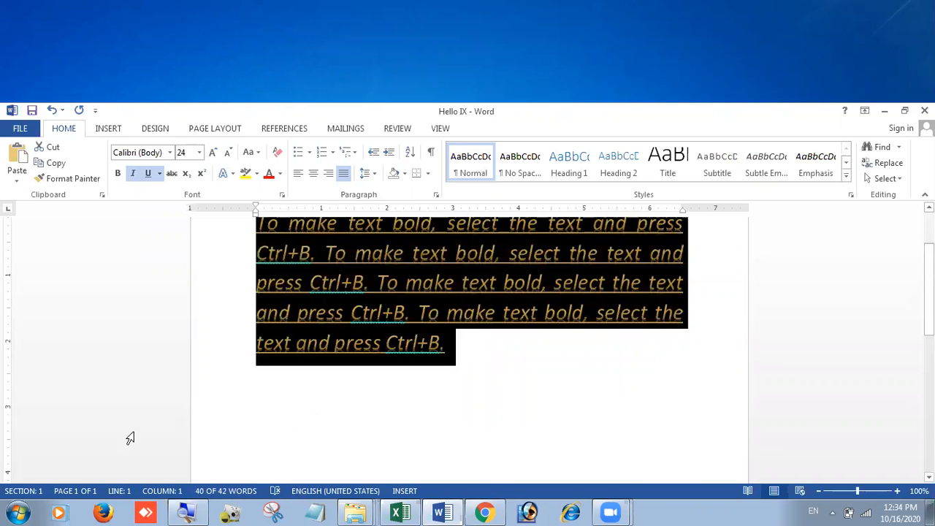
click(440, 342)
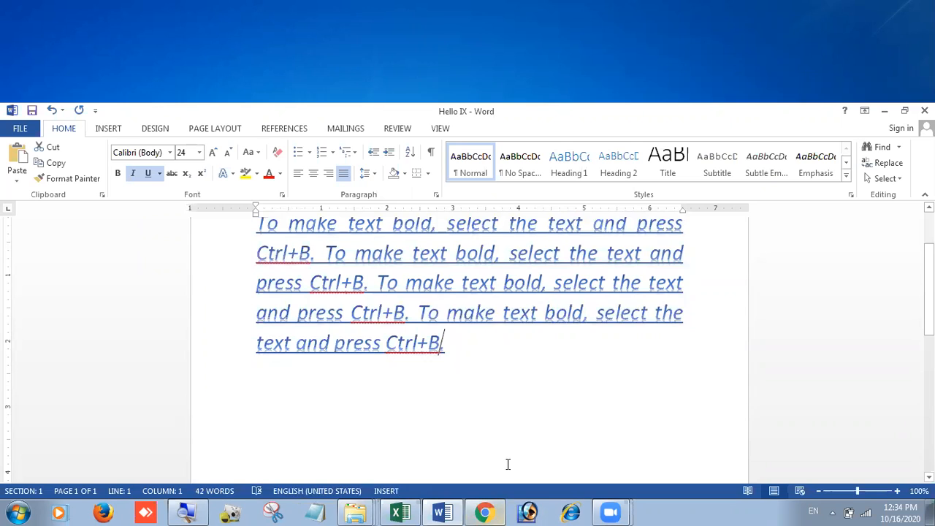
double_click(255, 205)
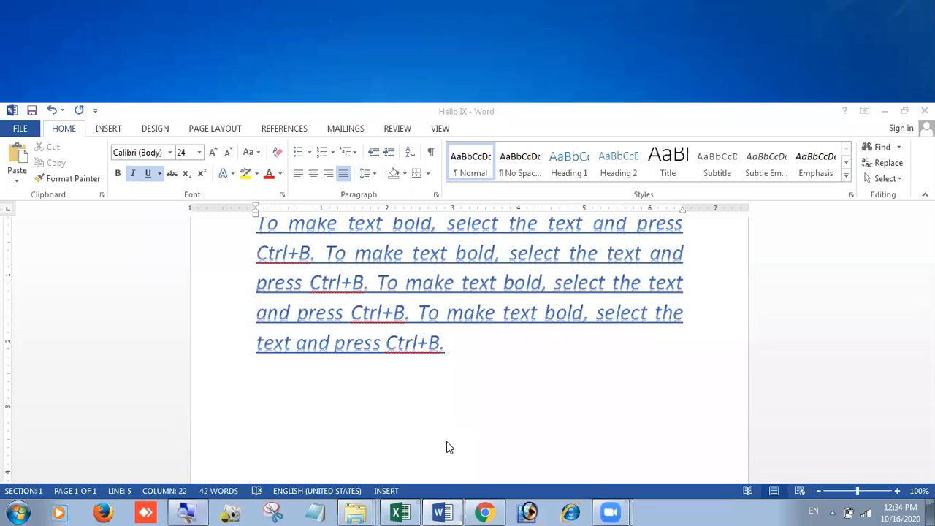
drag(256, 255, 440, 369)
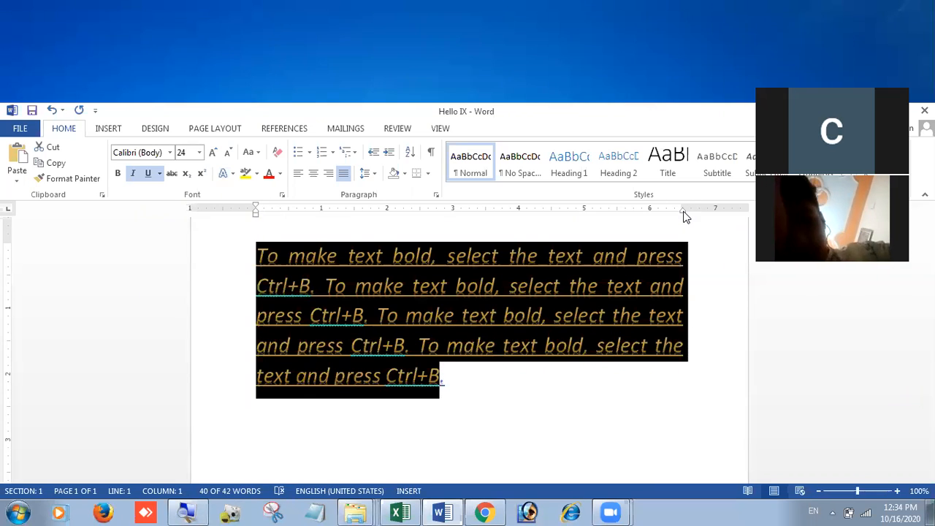
drag(684, 214, 601, 212)
mouse_move(544, 220)
mouse_down()
mouse_move(487, 224)
mouse_move(683, 223)
mouse_up()
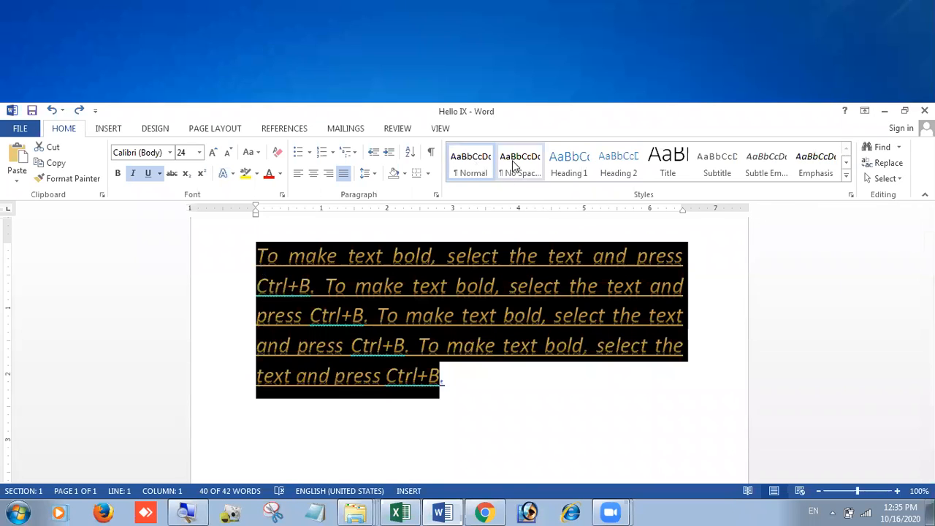
Step: Apply the Heading 1 style to the paragraph and indent its first line
click(574, 164)
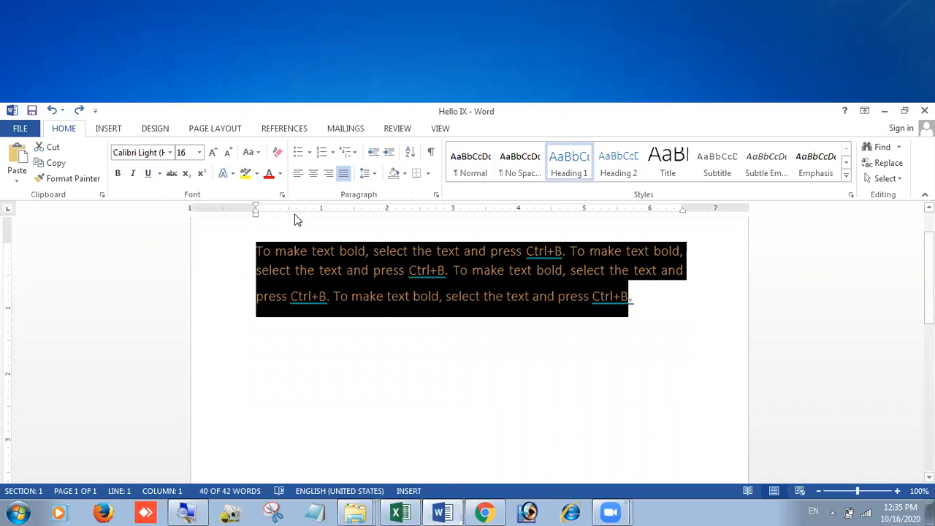
mouse_move(257, 206)
mouse_down()
mouse_move(359, 210)
mouse_move(256, 217)
mouse_up()
key(ctrl+a)
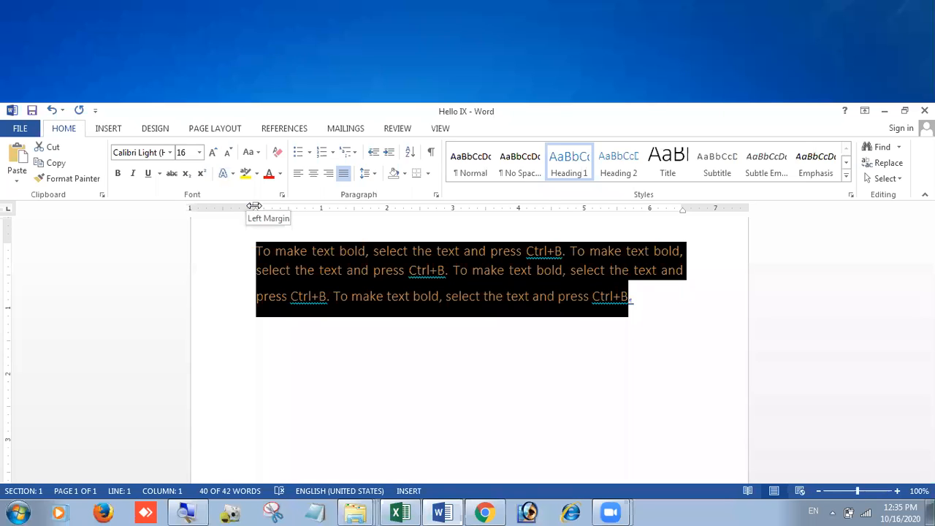
Step: Move the ruler's left margin leftward so the text runs wider on three lines
mouse_move(253, 206)
mouse_down()
mouse_move(613, 221)
mouse_move(227, 223)
mouse_up()
key(ctrl+a)
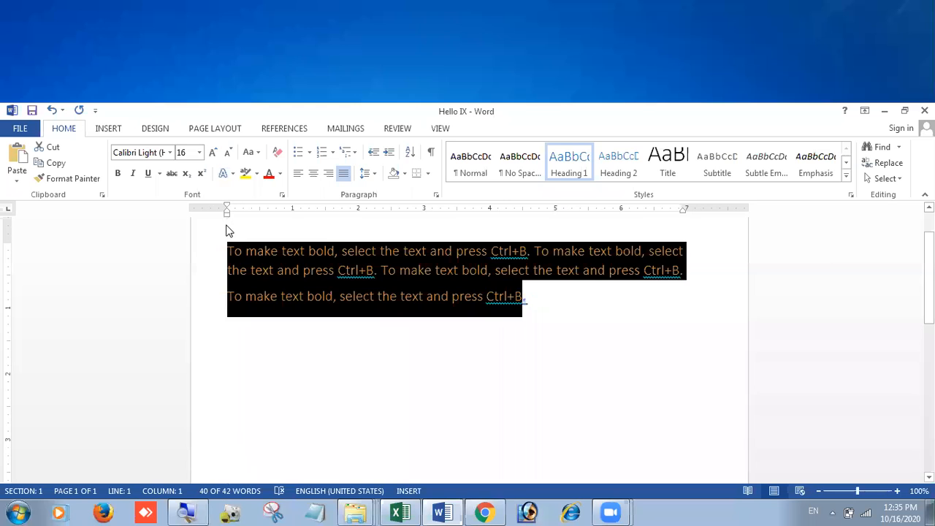
click(551, 307)
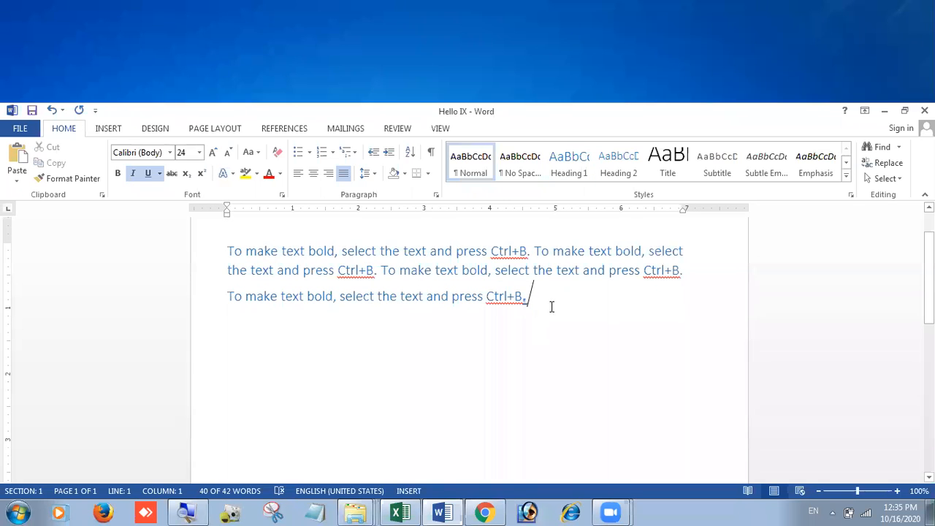